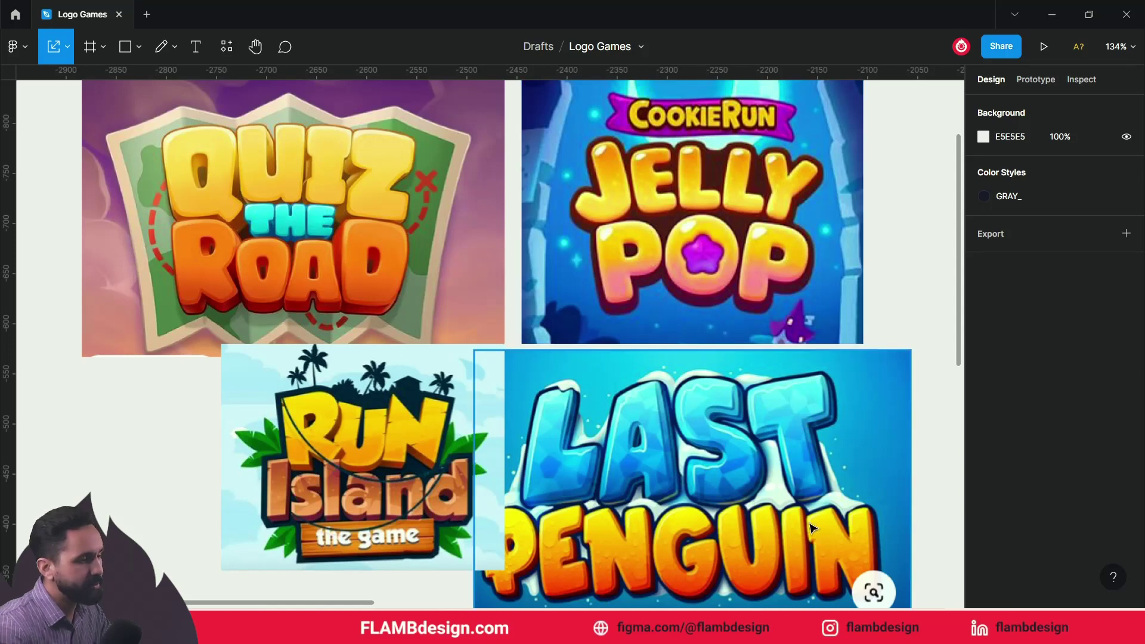
- Inspect the Jelly Pop and Last Penguin reference logos, then deselect them
{"action": "left_click", "coordinate": [790, 286]}
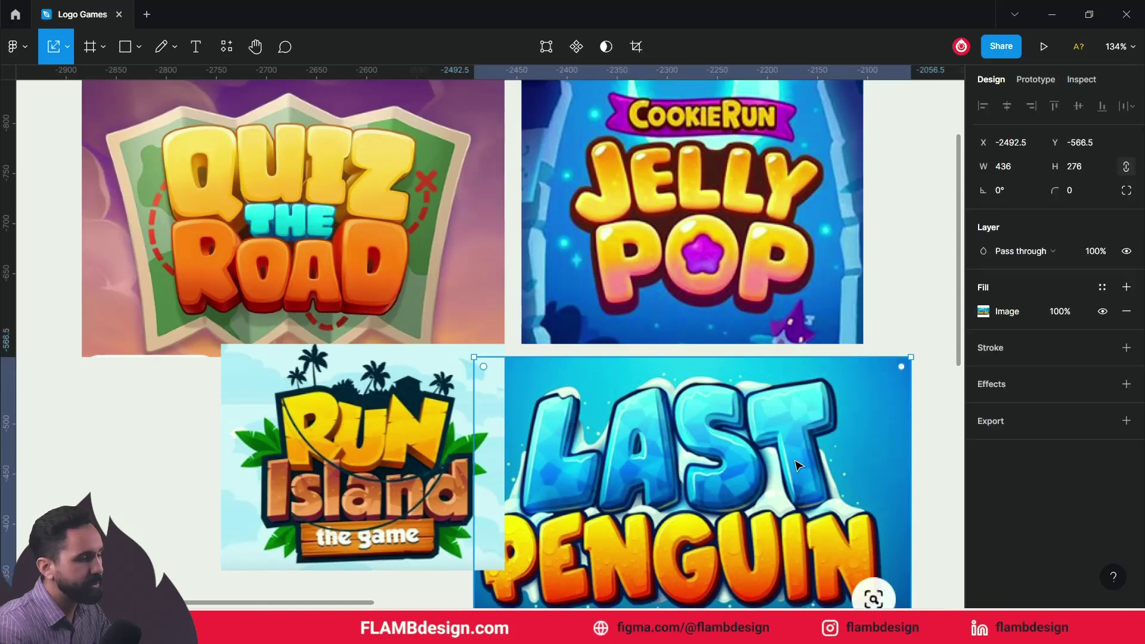
{"action": "left_click", "coordinate": [785, 413]}
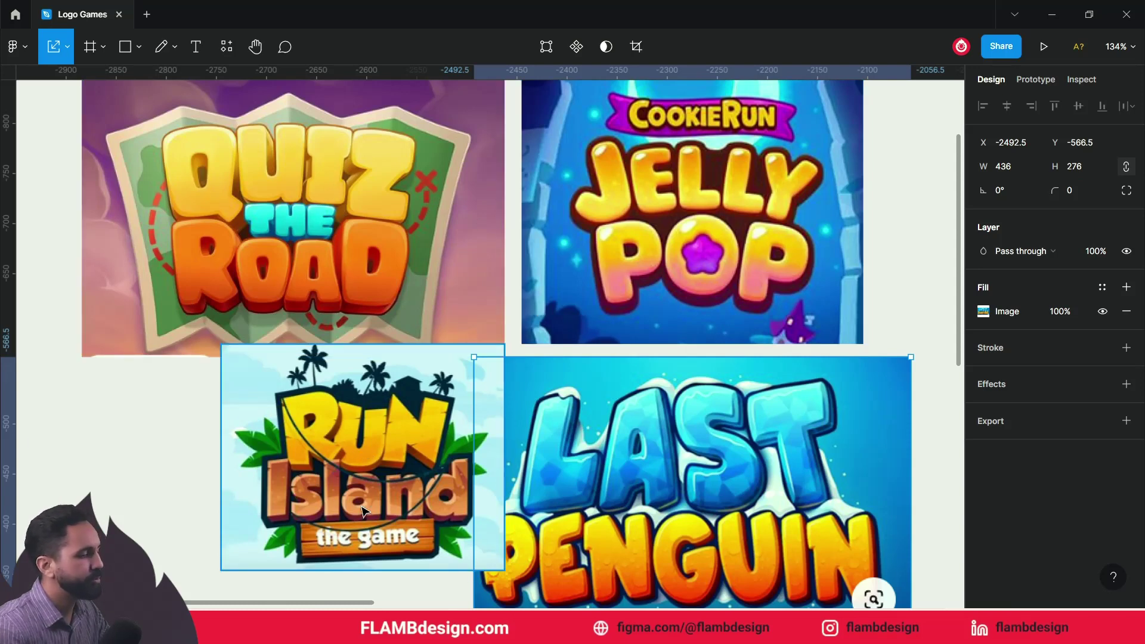
{"action": "mouse_move", "coordinate": [693, 483]}
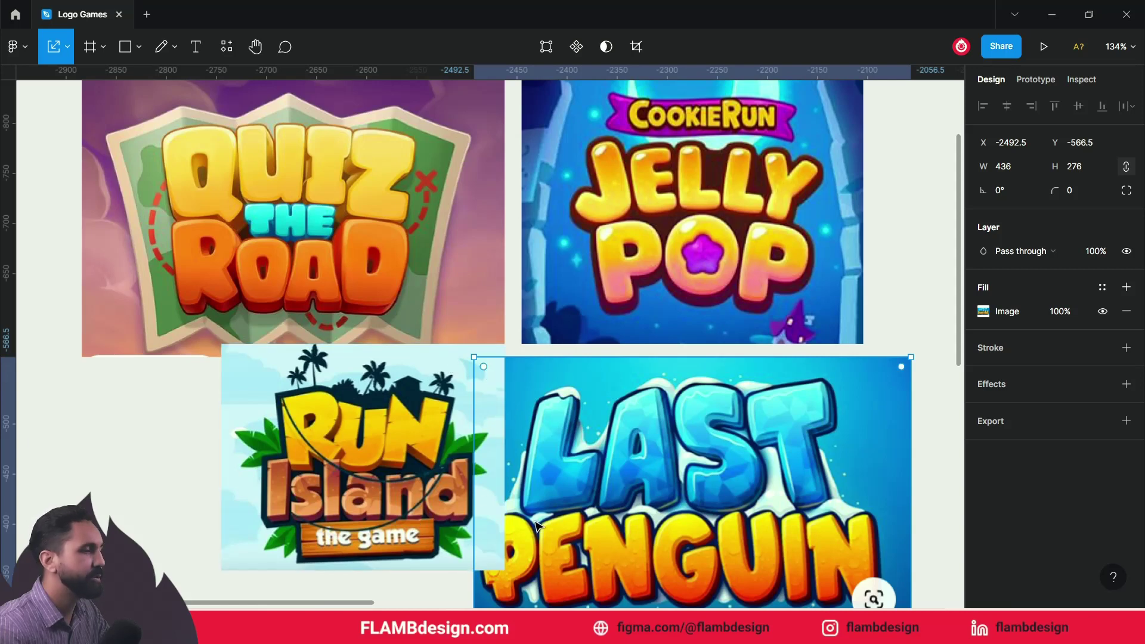
{"action": "left_click", "coordinate": [892, 287]}
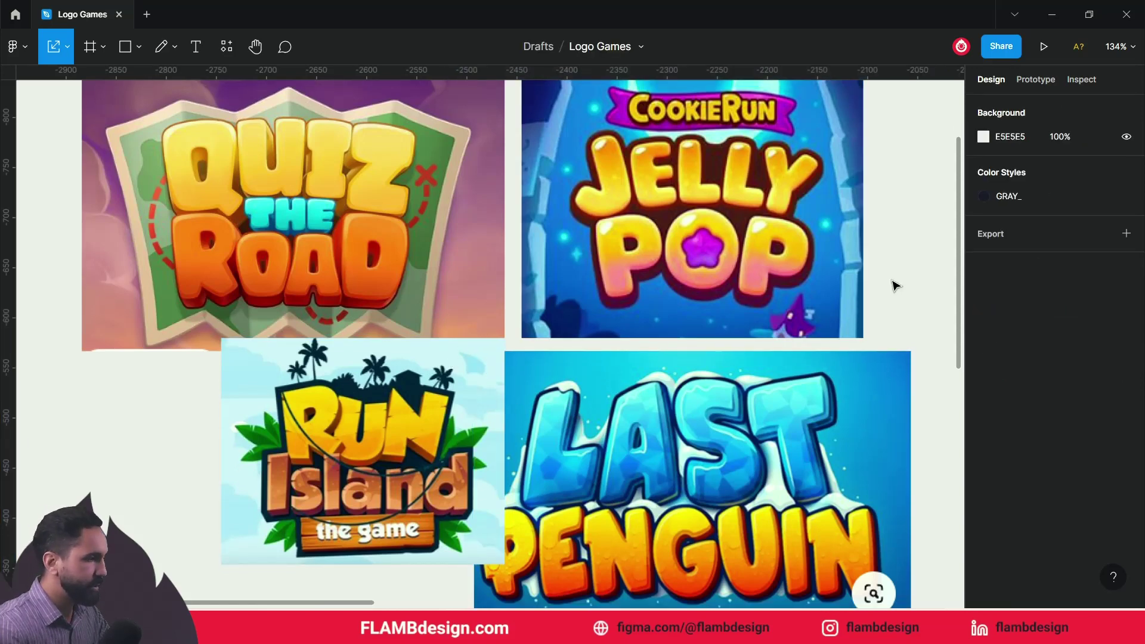
{"action": "scroll", "coordinate": [892, 287], "scroll_direction": "down", "scroll_amount": 1}
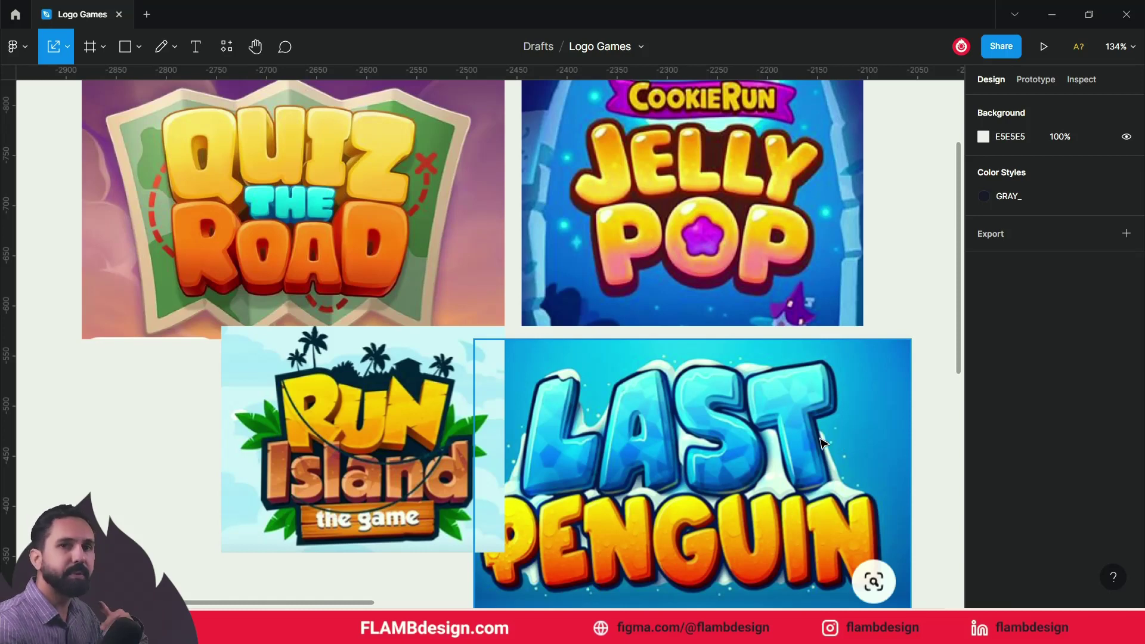
- Pan over to the colour swatches and the Luckiest Guy font label
{"action": "scroll", "coordinate": [656, 358], "scroll_direction": "right", "scroll_amount": 6}
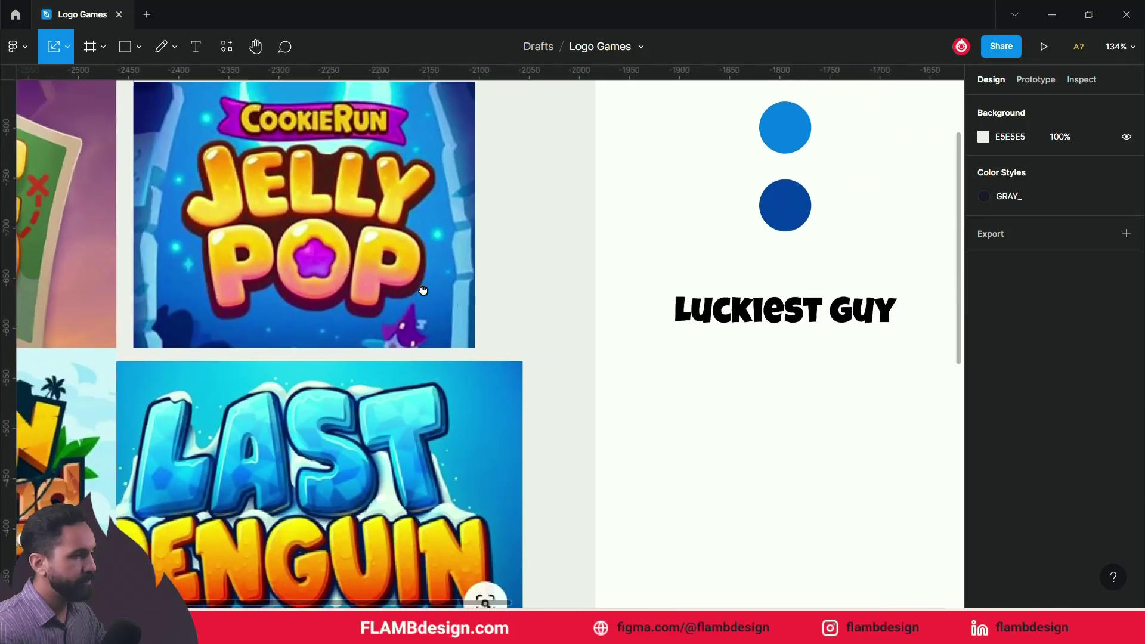
{"action": "scroll", "coordinate": [545, 272], "scroll_direction": "right", "scroll_amount": 3}
{"action": "left_click_drag", "start_coordinate": [545, 272], "coordinate": [225, 409]}
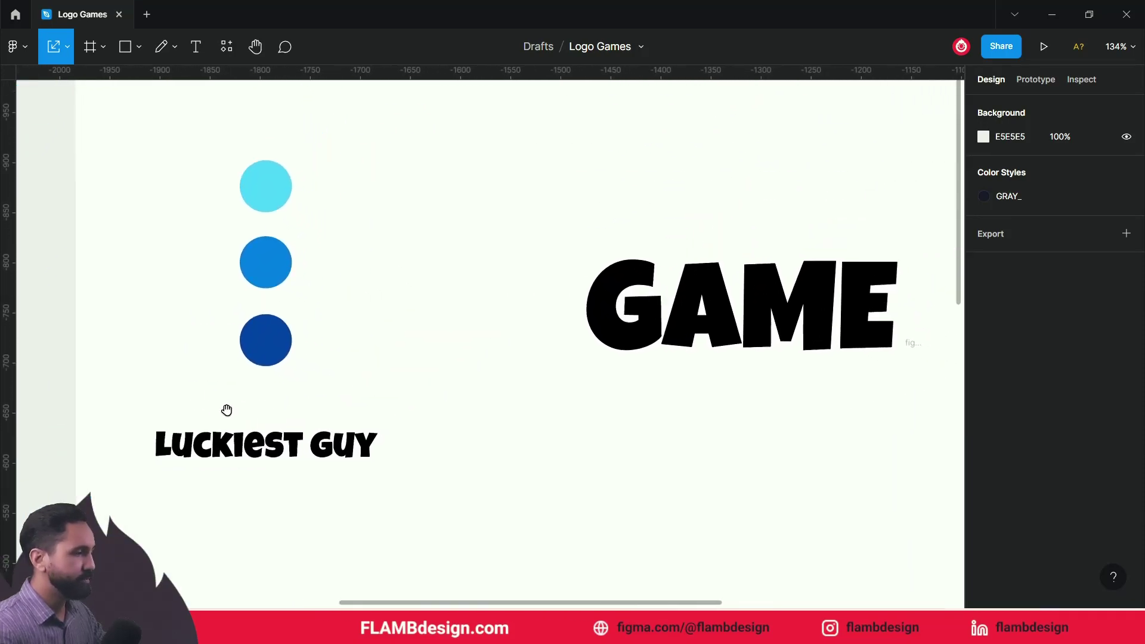
{"action": "left_click", "coordinate": [323, 468]}
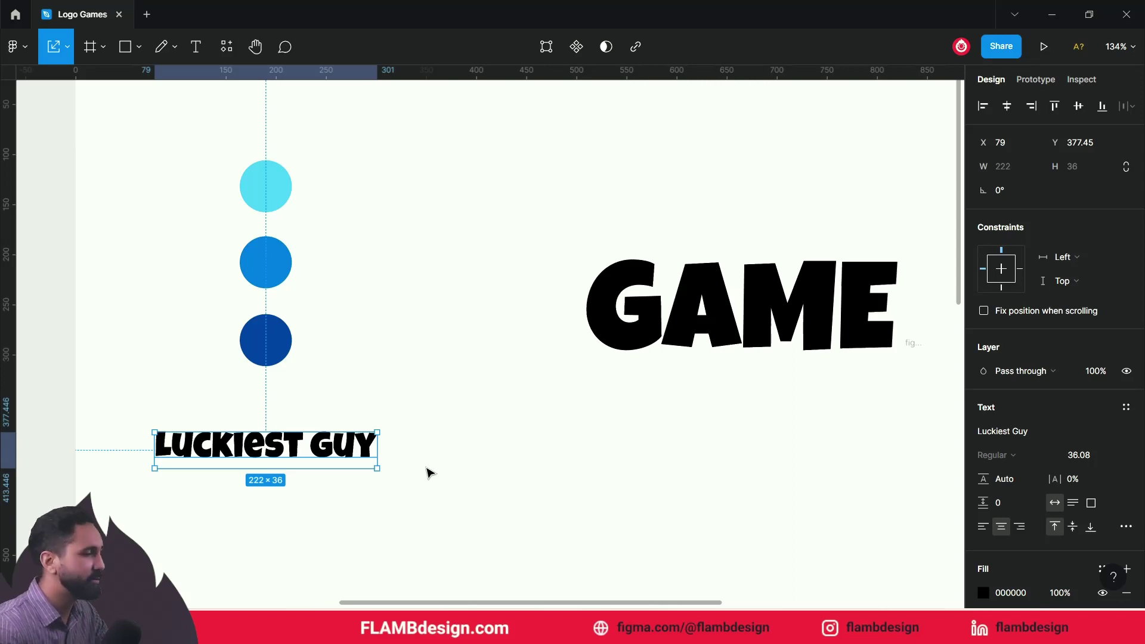
{"action": "left_click", "coordinate": [391, 242]}
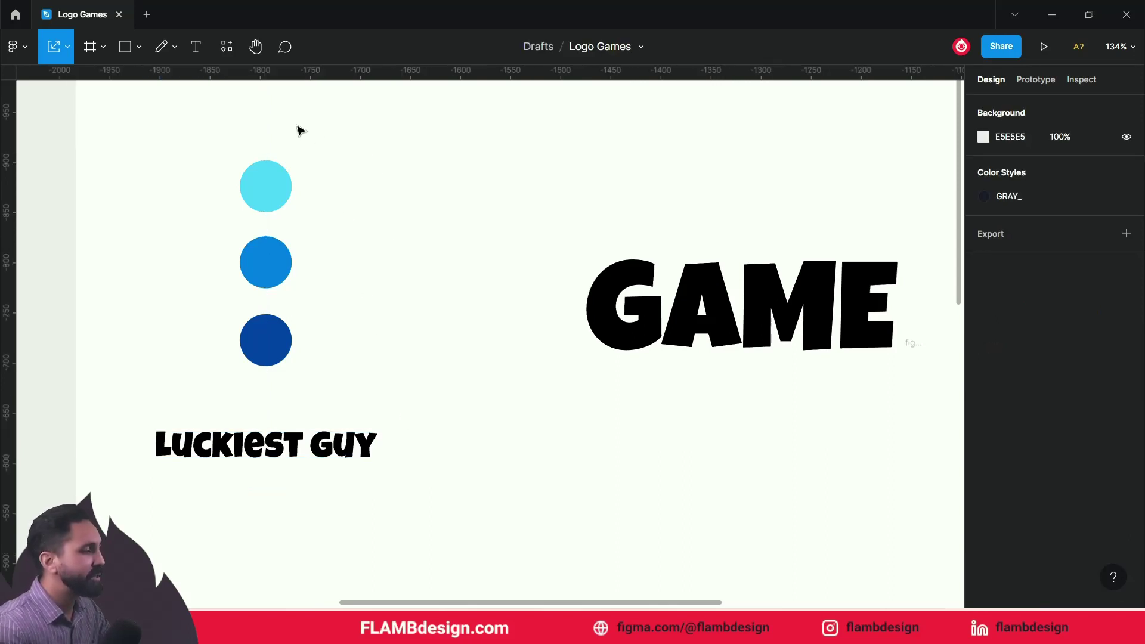
- Zoom in to frame the three blue swatches together with the GAME text
{"action": "left_click", "coordinate": [191, 160]}
{"action": "scroll", "coordinate": [576, 303], "scroll_direction": "down", "scroll_amount": 1}
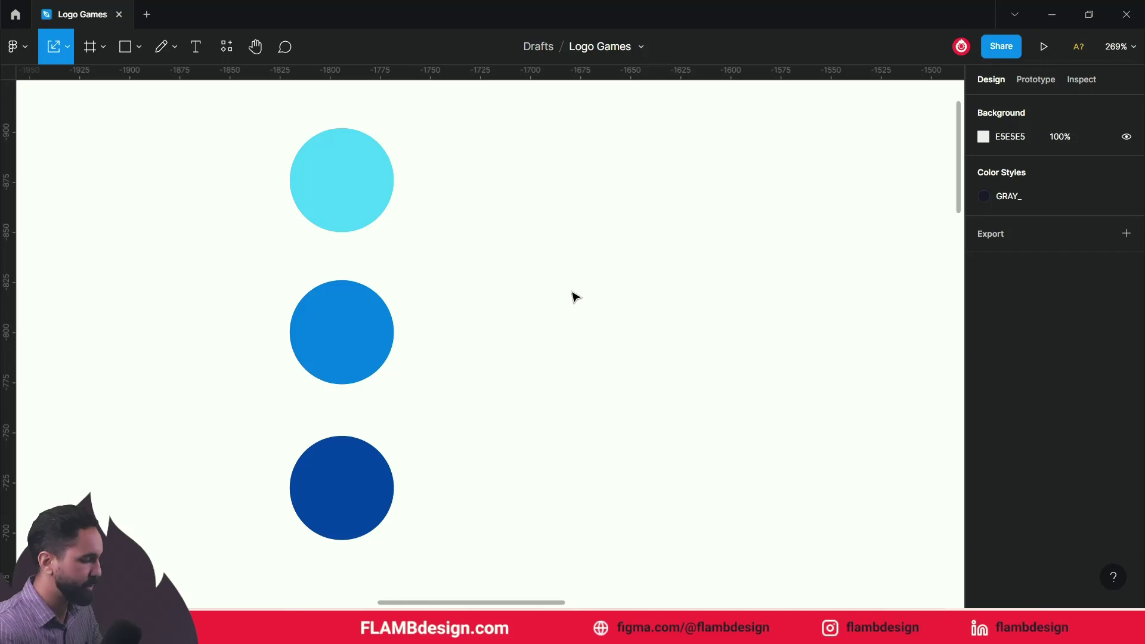
{"action": "scroll", "coordinate": [574, 297], "scroll_direction": "down", "scroll_amount": 5}
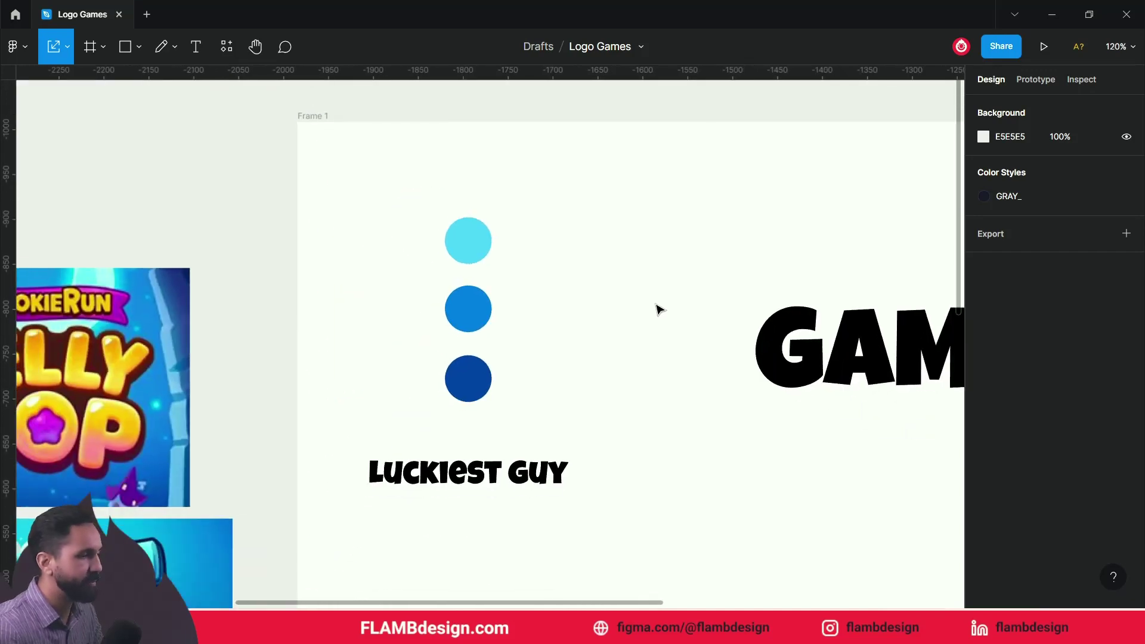
{"action": "scroll", "coordinate": [658, 309], "scroll_direction": "down", "scroll_amount": 5}
{"action": "left_click_drag", "start_coordinate": [604, 241], "coordinate": [397, 336]}
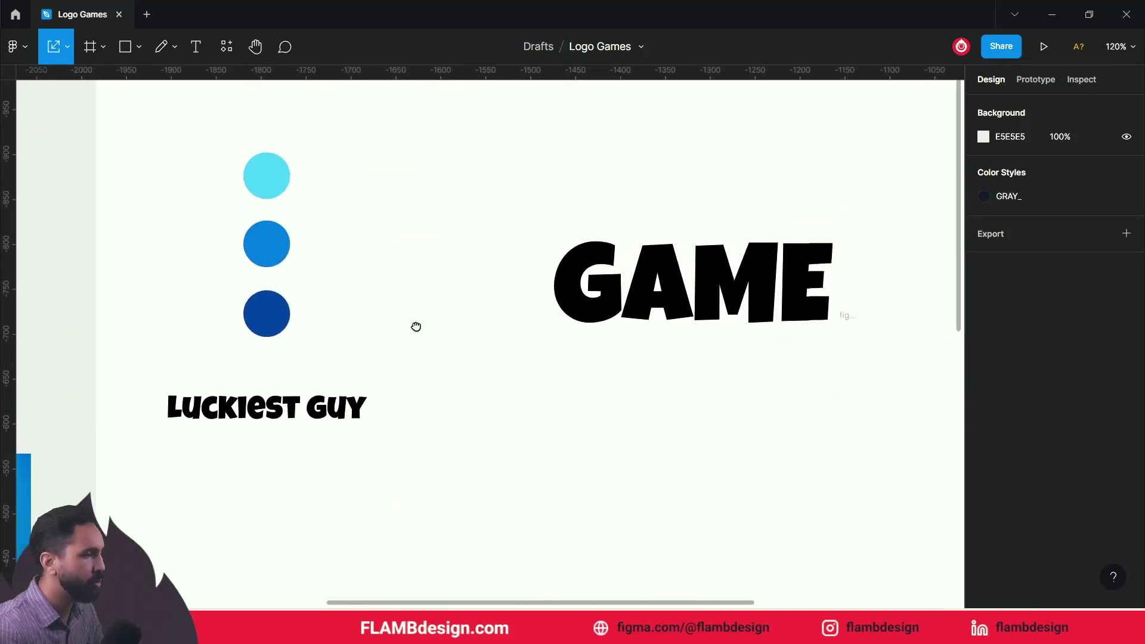
{"action": "left_click", "coordinate": [719, 284]}
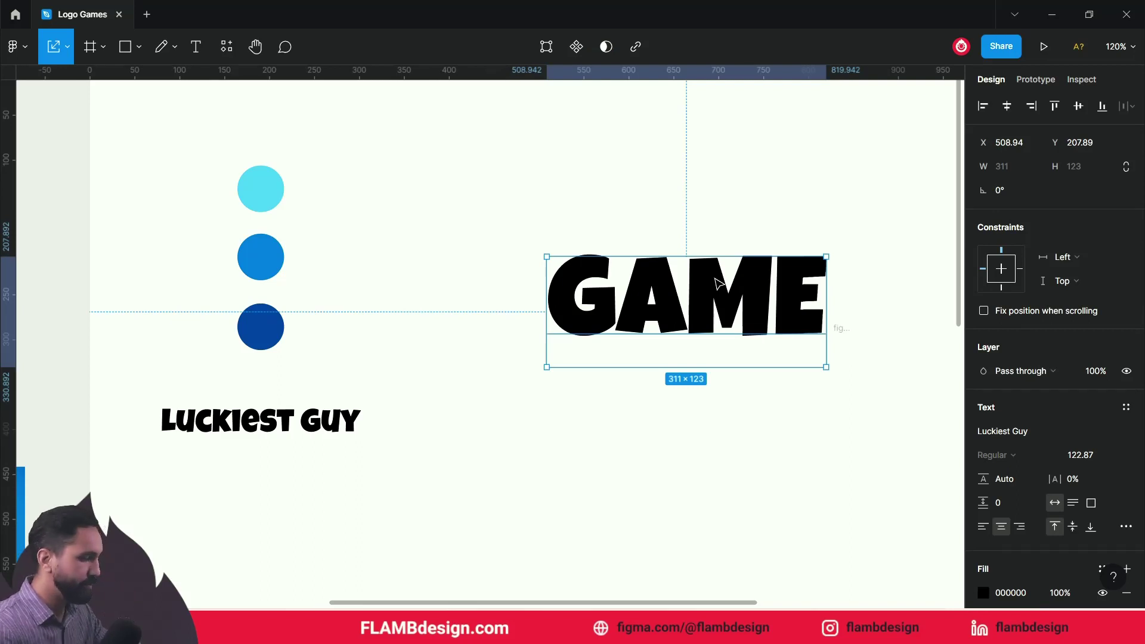
{"action": "left_click_drag", "start_coordinate": [674, 216], "coordinate": [598, 258]}
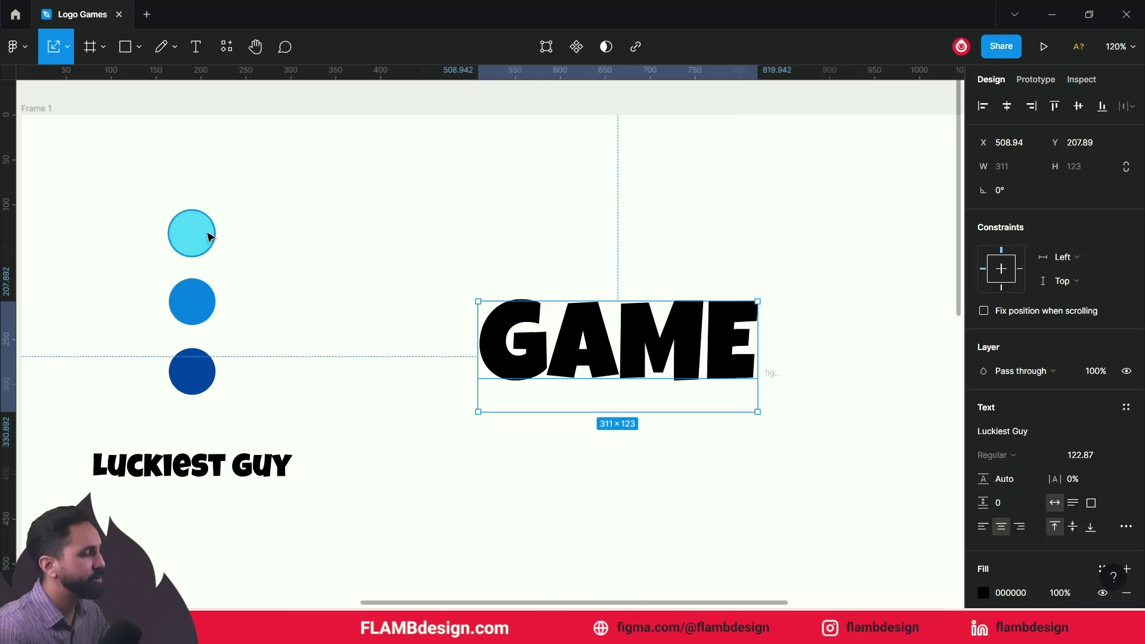
{"action": "left_click", "coordinate": [286, 273]}
- Fill the GAME text with the middle swatch's blue 0081DE using the eyedropper
{"action": "left_click", "coordinate": [553, 336]}
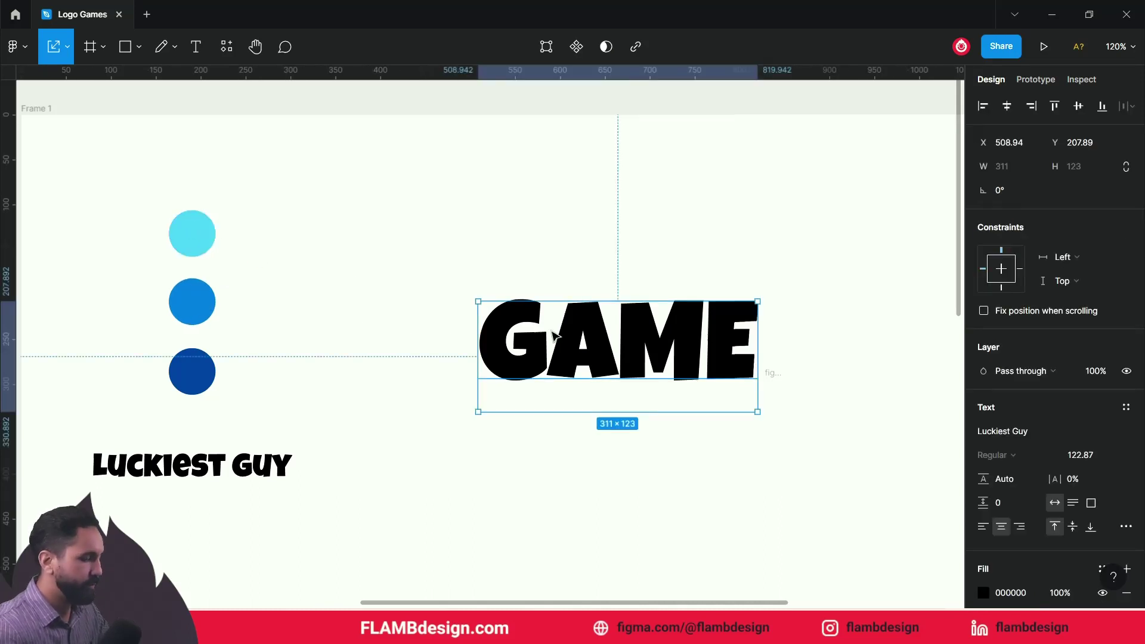
{"action": "key", "text": "i"}
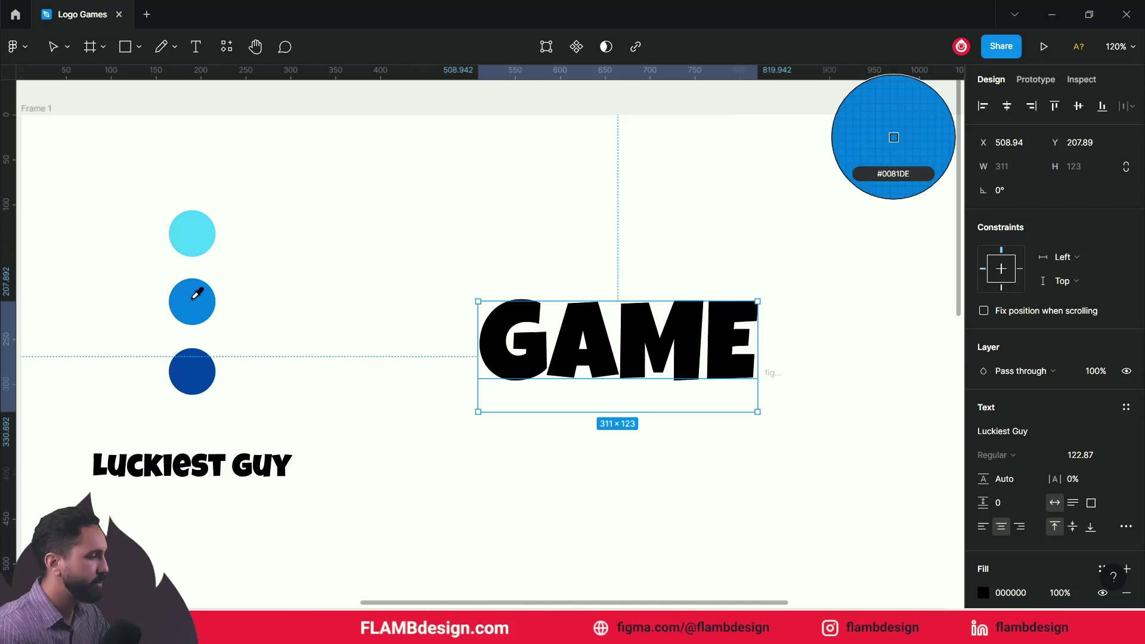
{"action": "left_click", "coordinate": [199, 292]}
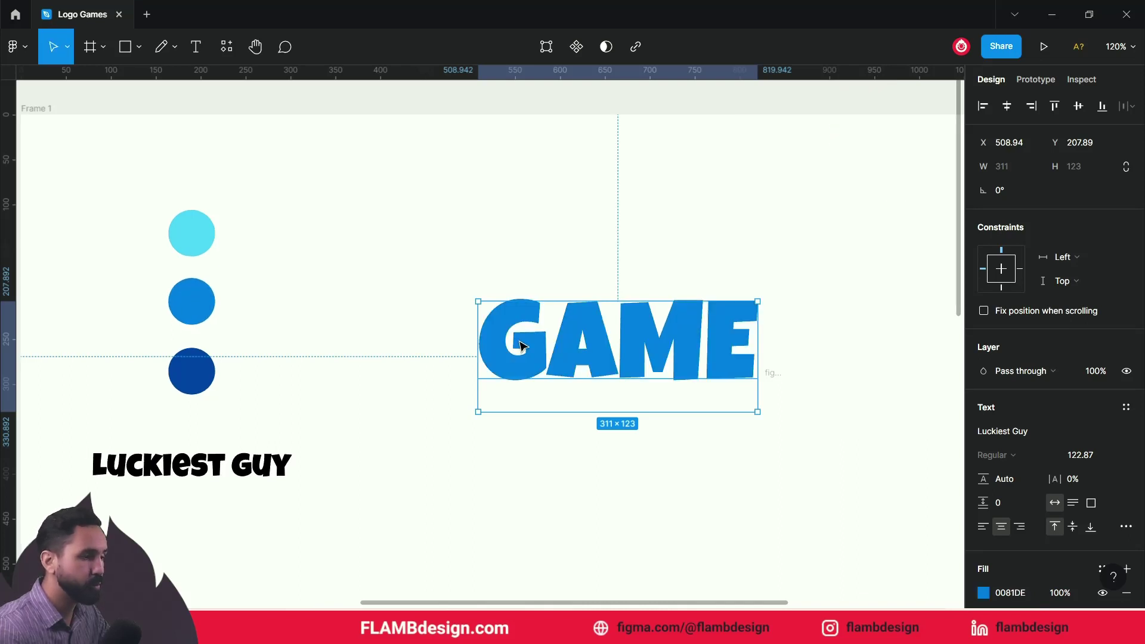
{"action": "scroll", "coordinate": [987, 460], "scroll_direction": "down", "scroll_amount": 5}
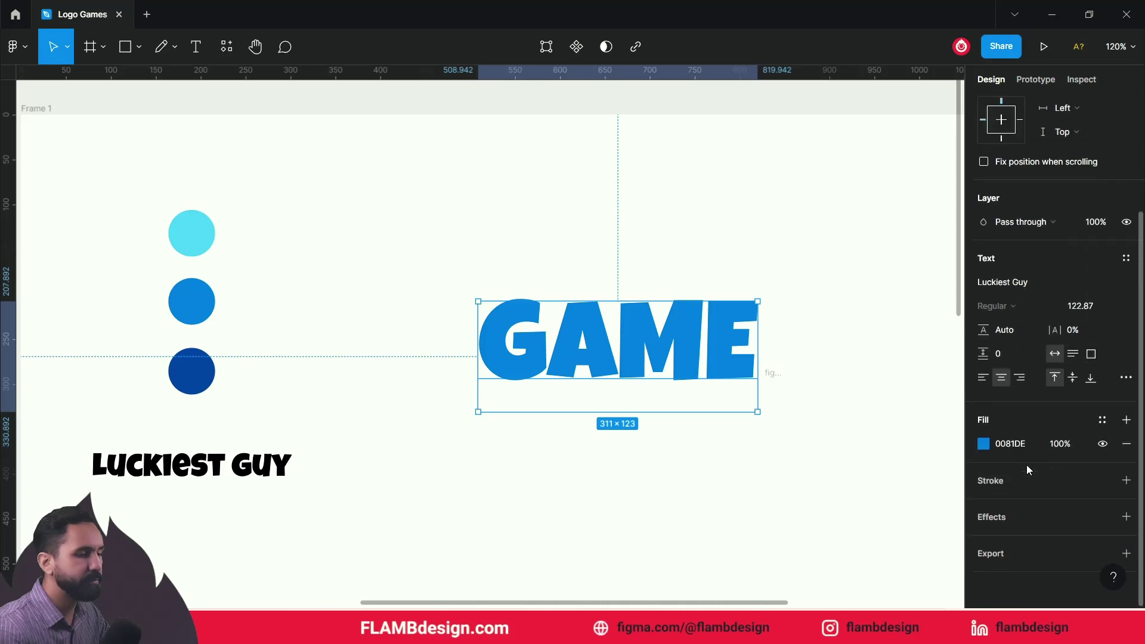
{"action": "left_click", "coordinate": [995, 446]}
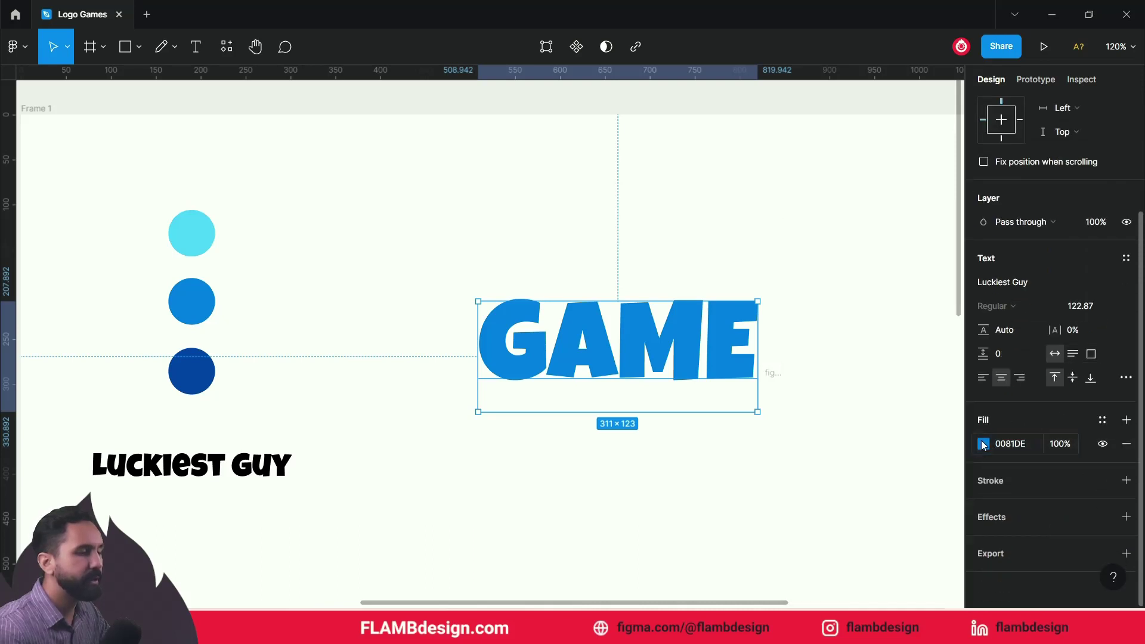
{"action": "left_click", "coordinate": [984, 446]}
- Switch GAME's fill to a linear gradient from cyan 53CDFF down to blue 0081DE
{"action": "left_click", "coordinate": [827, 219]}
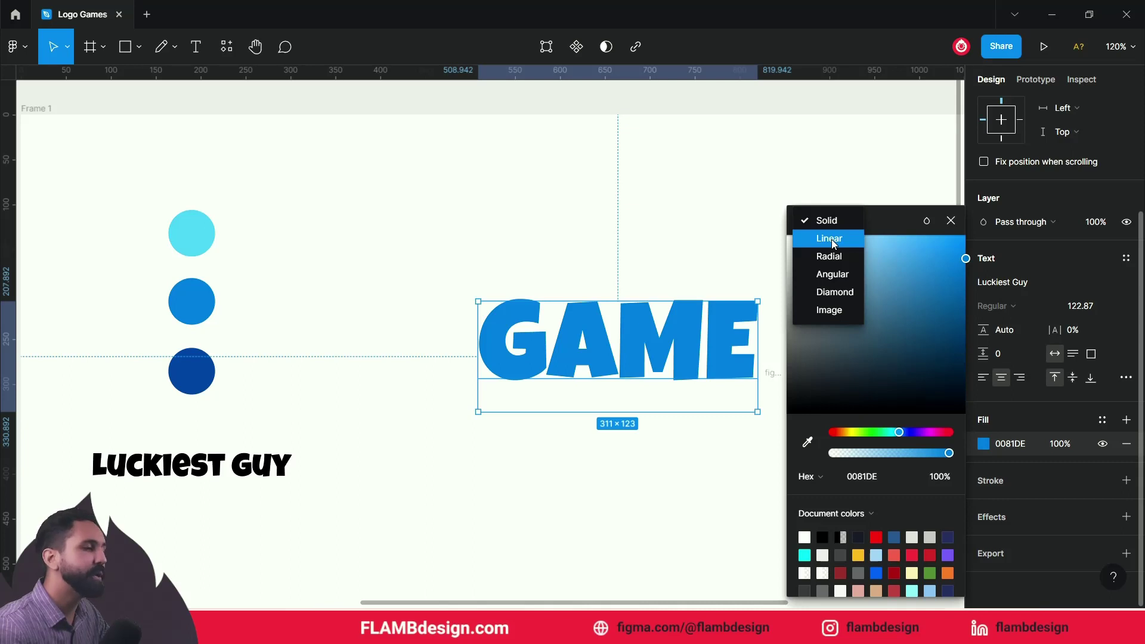
{"action": "left_click", "coordinate": [830, 239]}
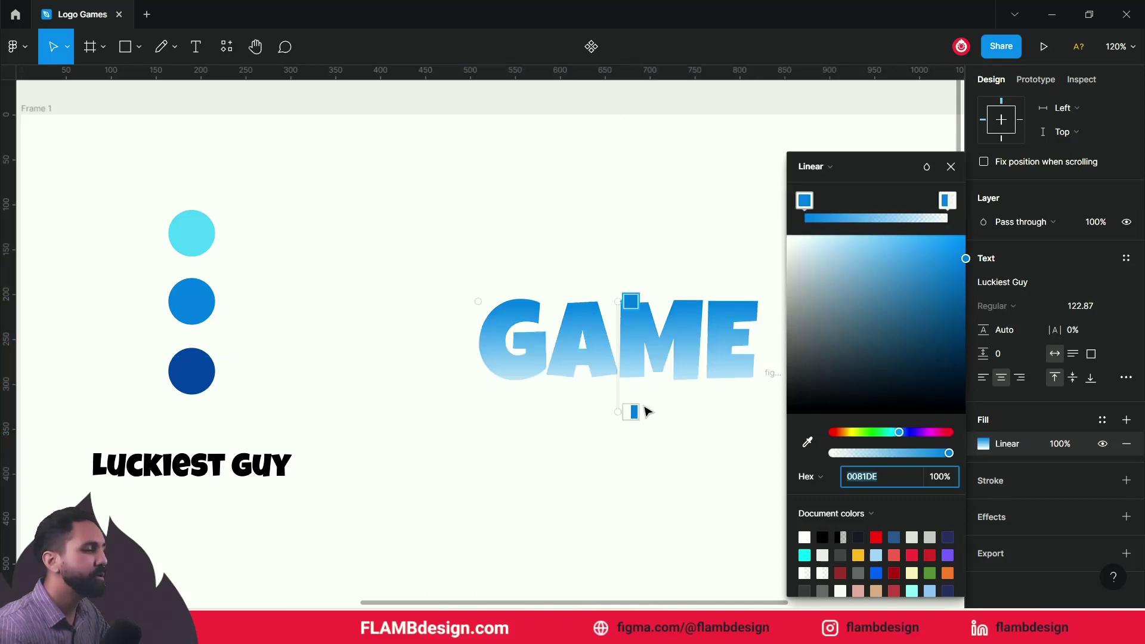
{"action": "left_click", "coordinate": [637, 408]}
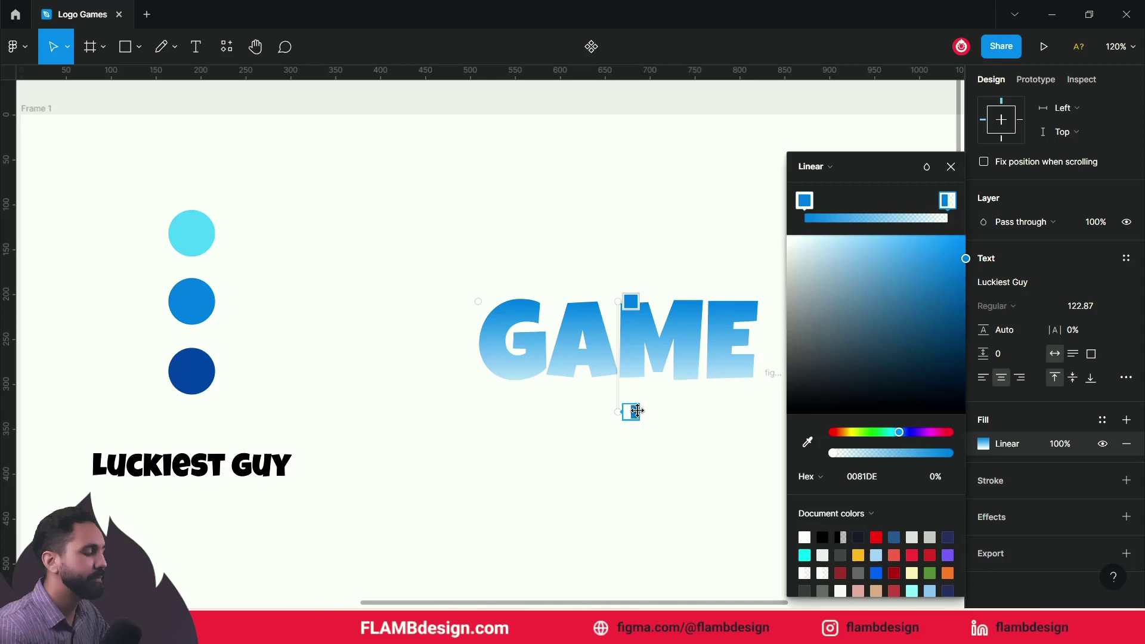
{"action": "key", "text": "i"}
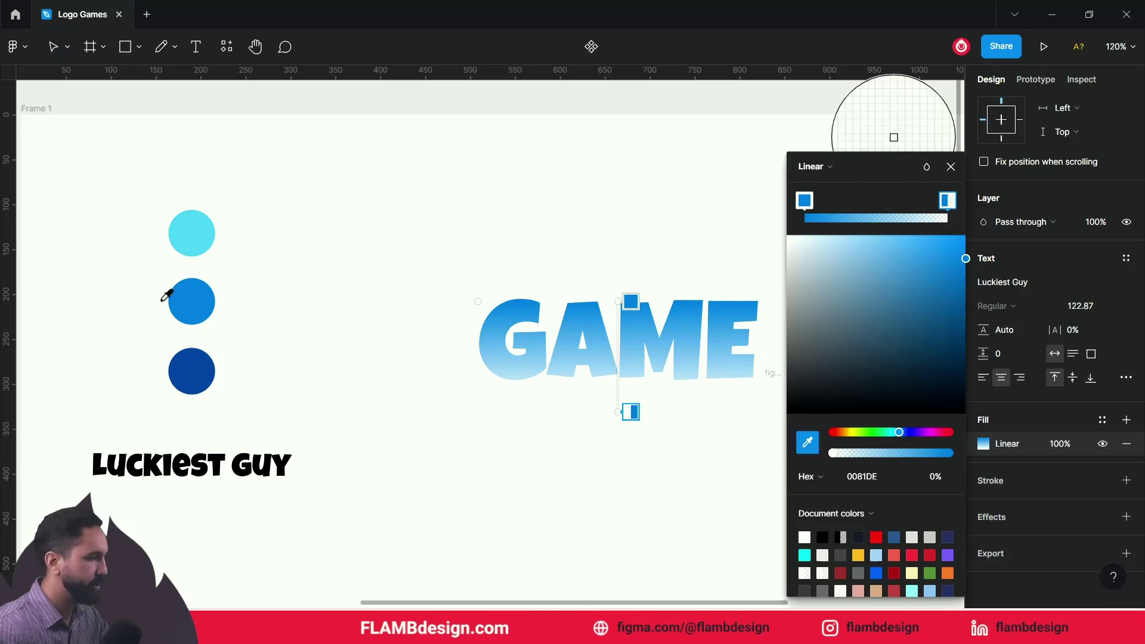
{"action": "left_click", "coordinate": [191, 301]}
{"action": "left_click", "coordinate": [631, 302]}
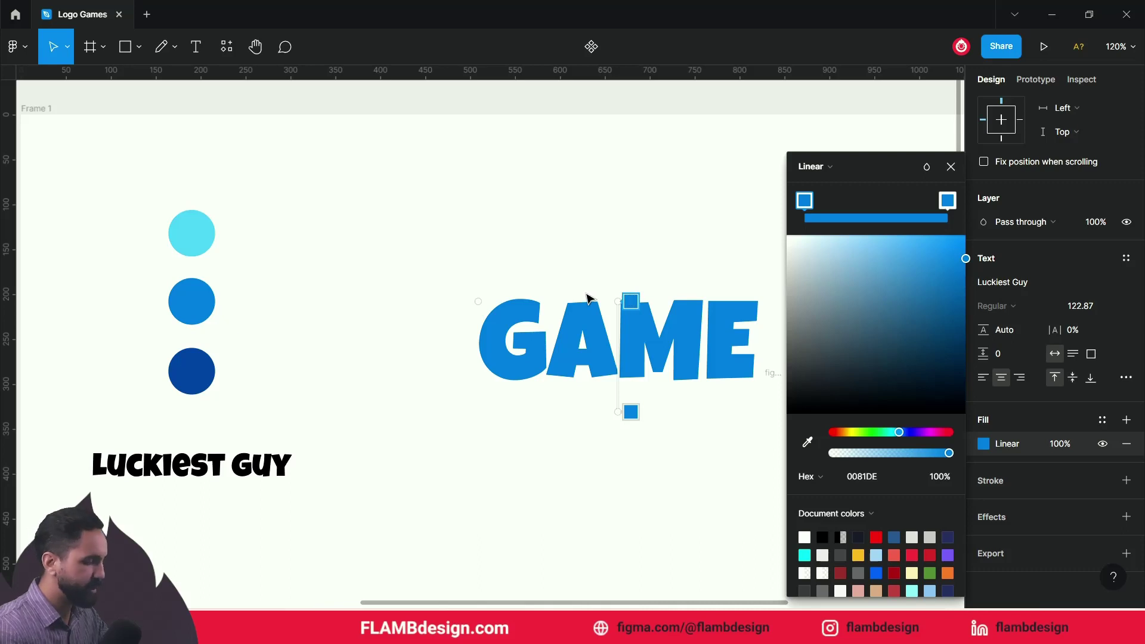
{"action": "key", "text": "i"}
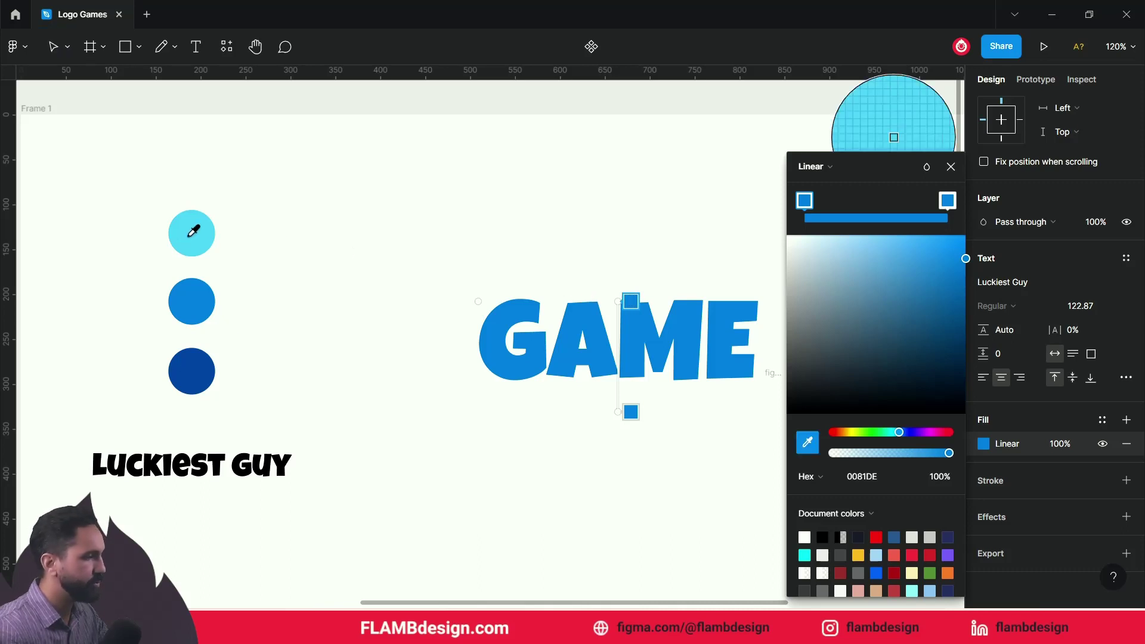
{"action": "left_click", "coordinate": [193, 232]}
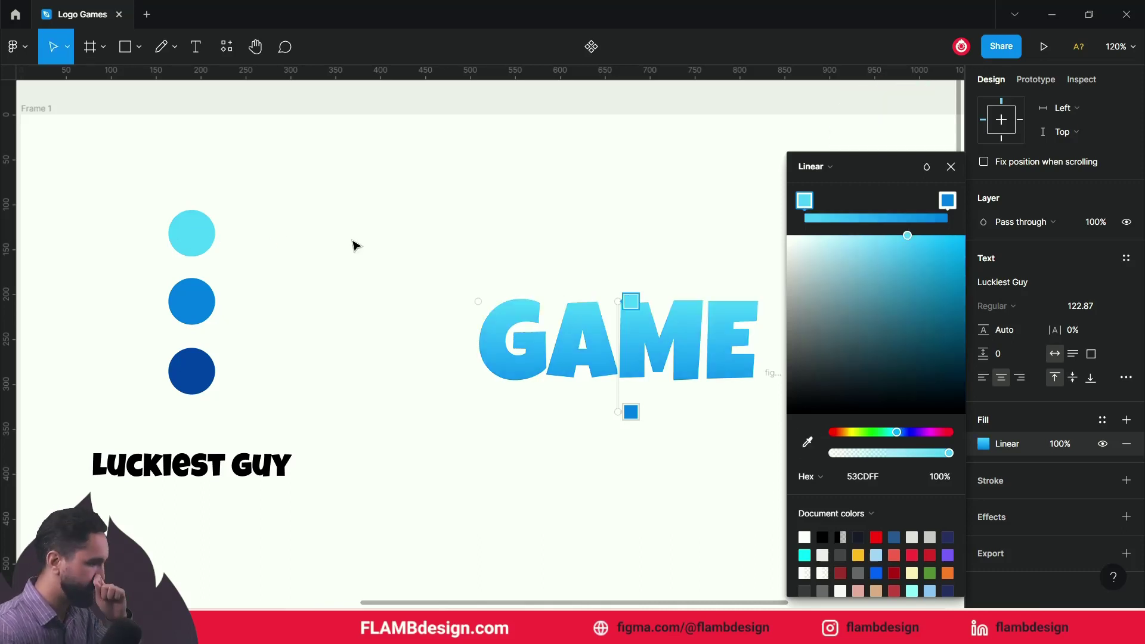
{"action": "left_click_drag", "start_coordinate": [621, 411], "coordinate": [619, 379]}
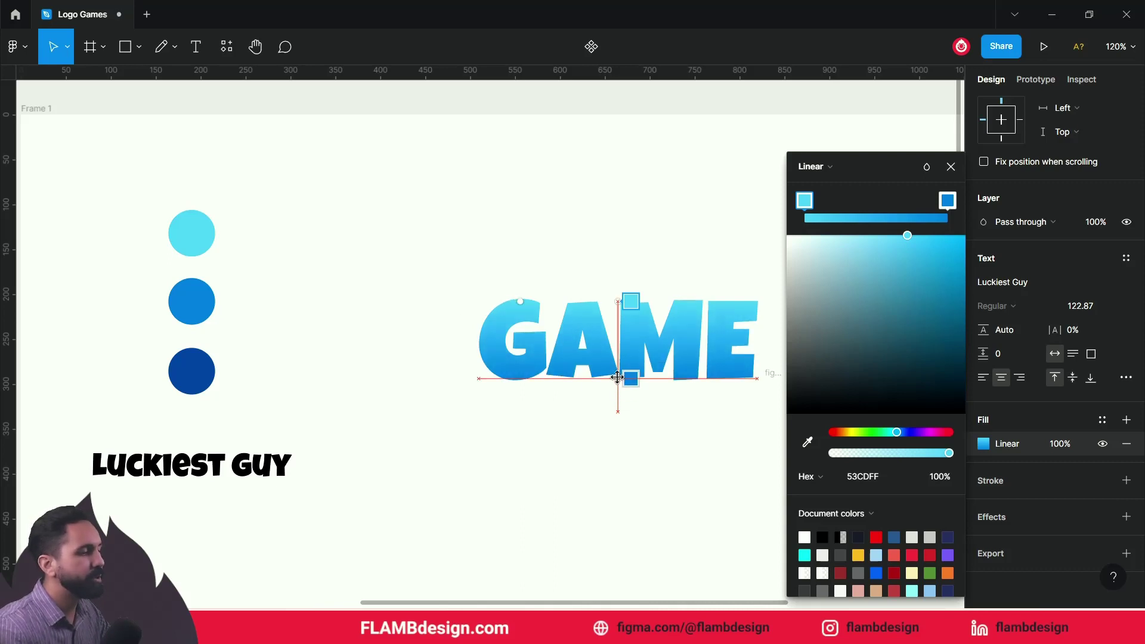
{"action": "left_click", "coordinate": [844, 175]}
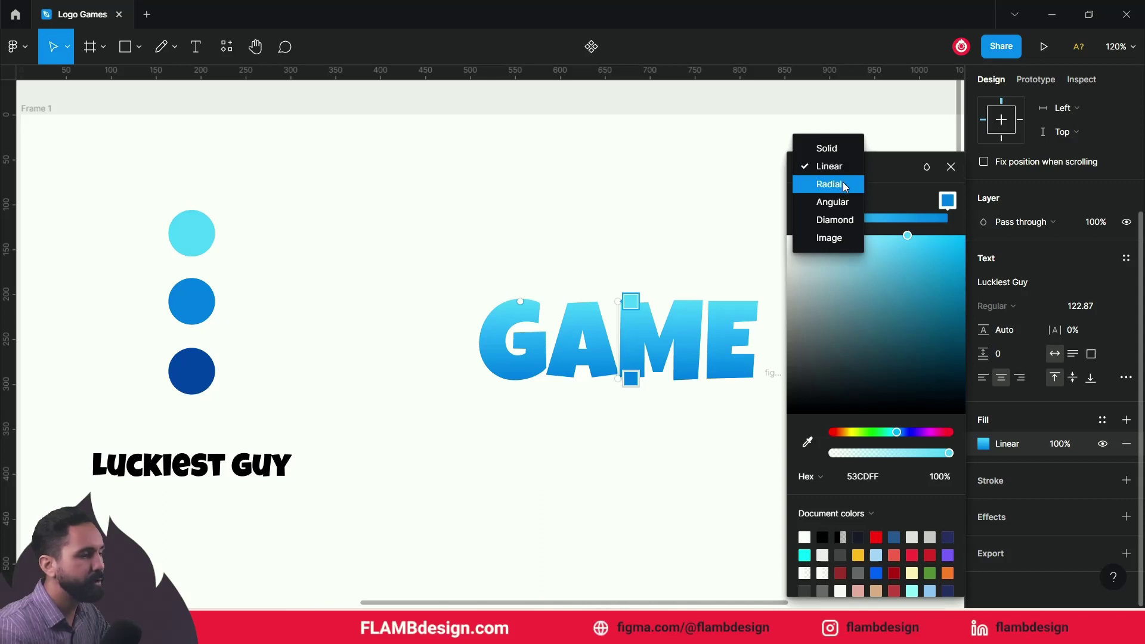
- Change GAME's fill to a radial gradient and stretch it upward over the letters
{"action": "left_click", "coordinate": [845, 184]}
{"action": "left_click_drag", "start_coordinate": [623, 339], "coordinate": [619, 301]}
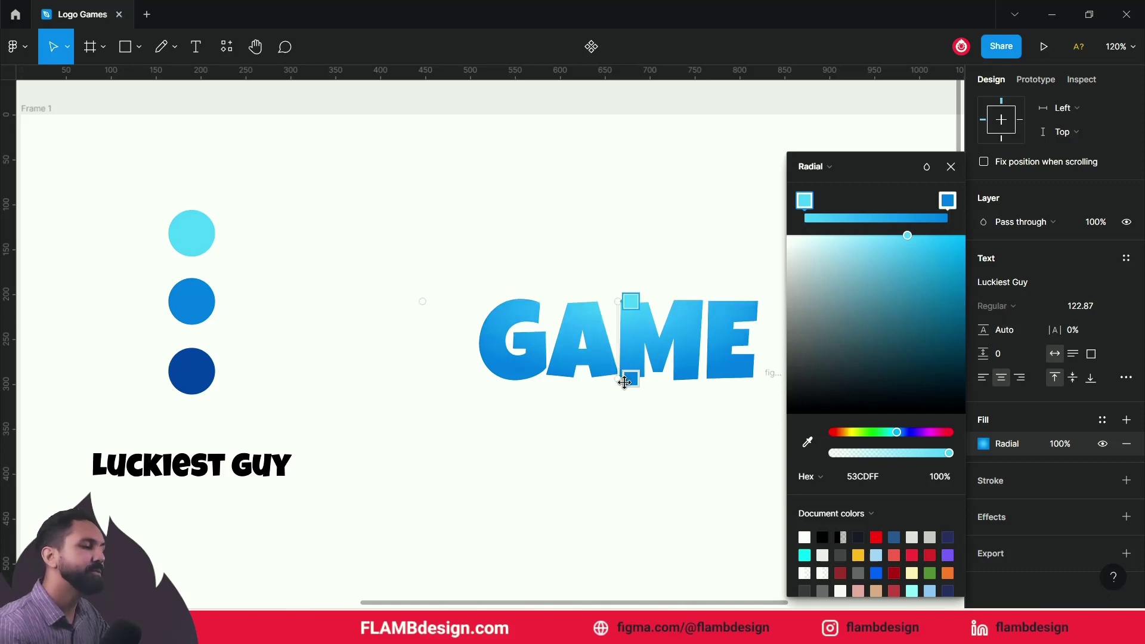
{"action": "left_click_drag", "start_coordinate": [627, 382], "coordinate": [635, 339]}
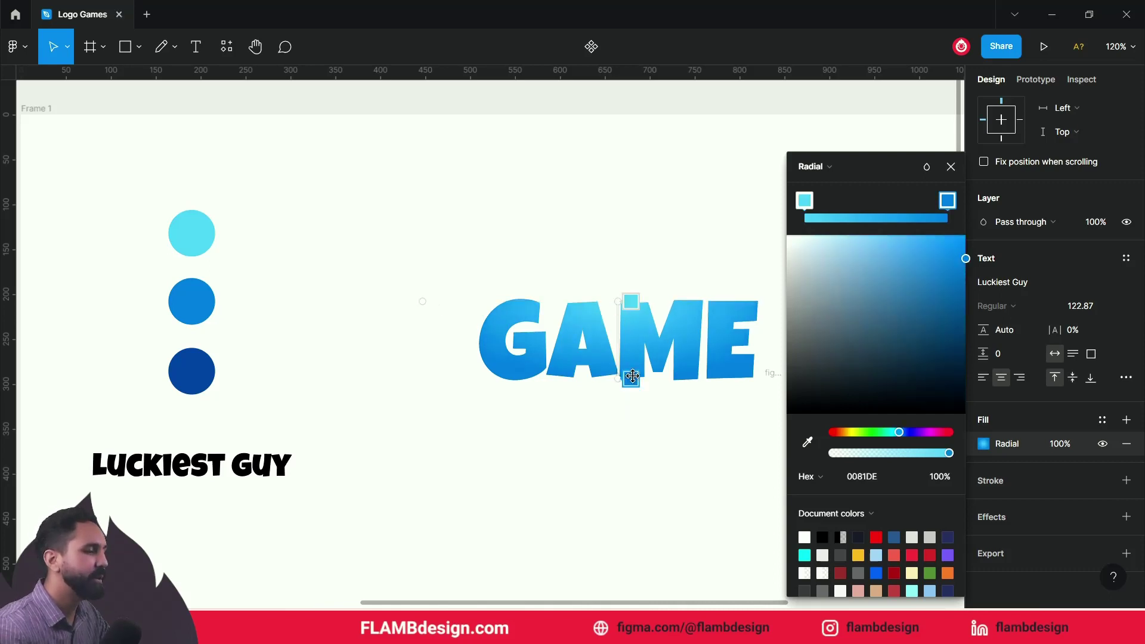
{"action": "left_click_drag", "start_coordinate": [635, 339], "coordinate": [639, 346]}
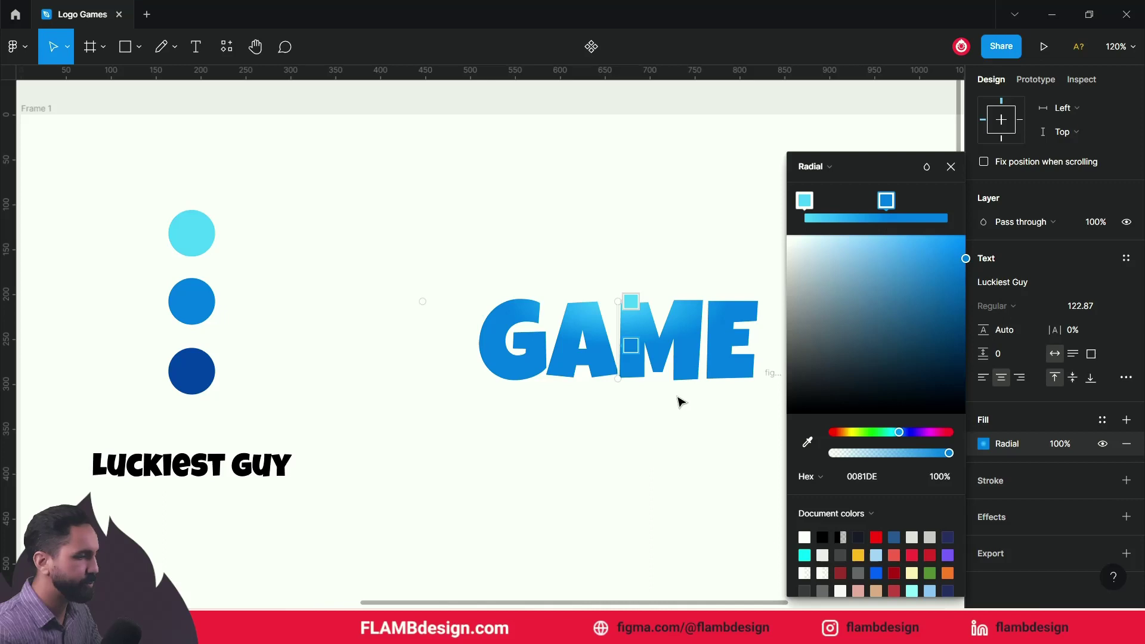
- Zoom in on GAME and refine the radial gradient handles so the top glows cyan
{"action": "scroll", "coordinate": [674, 366], "scroll_direction": "up", "scroll_amount": 5, "text": "ctrl"}
{"action": "scroll", "coordinate": [648, 375], "scroll_direction": "right", "scroll_amount": 5}
{"action": "scroll", "coordinate": [537, 358], "scroll_direction": "right", "scroll_amount": 2}
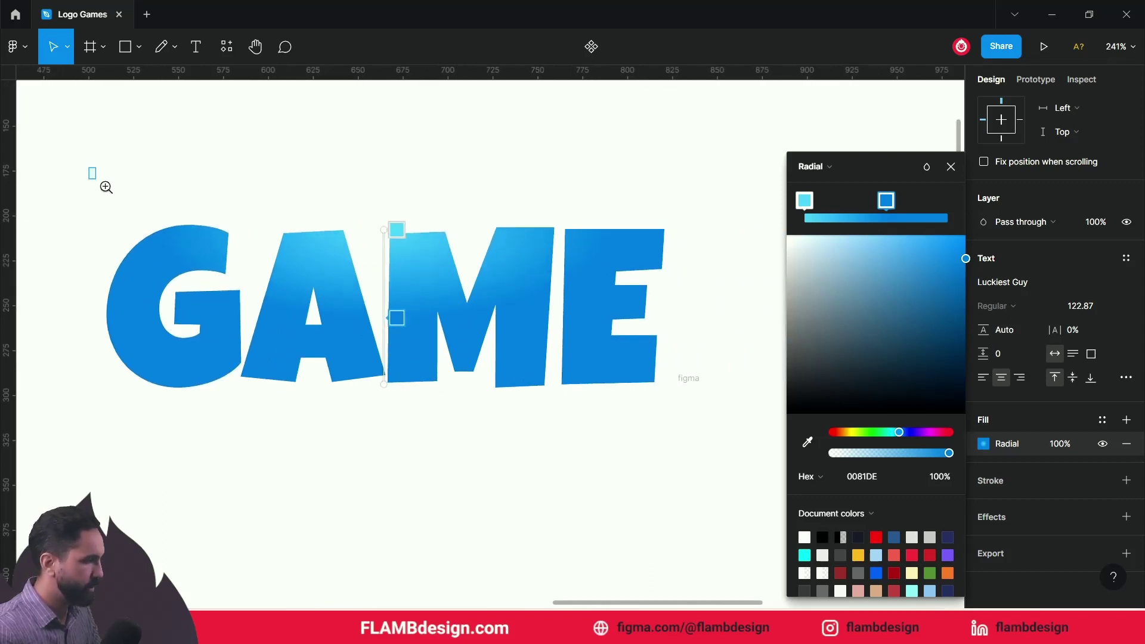
{"action": "left_click_drag", "start_coordinate": [97, 179], "coordinate": [729, 442]}
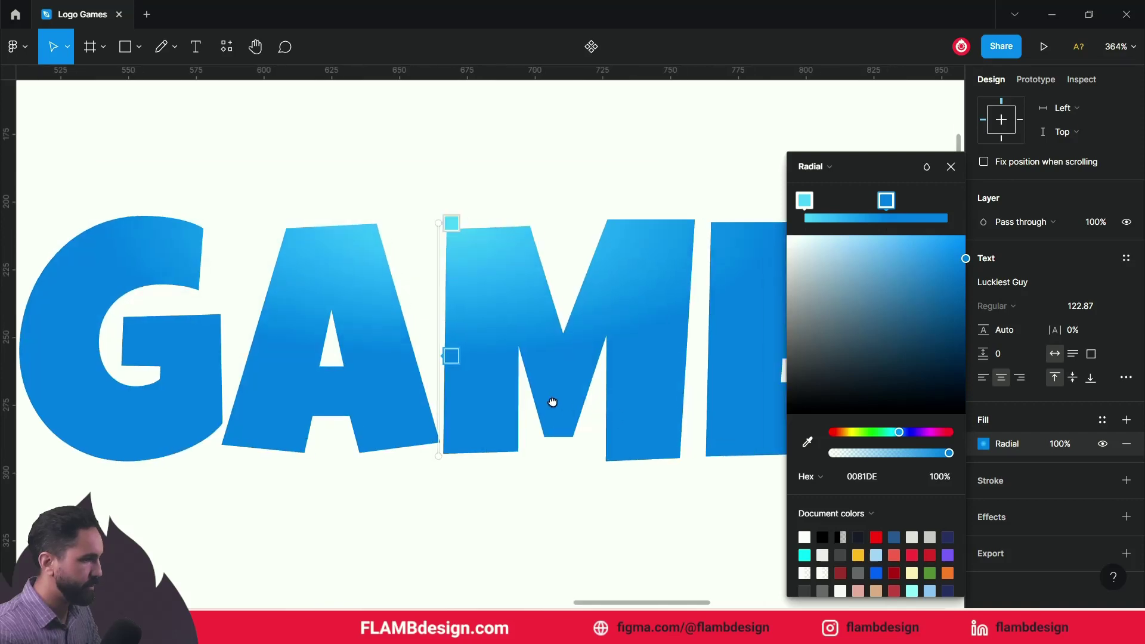
{"action": "left_click_drag", "start_coordinate": [552, 403], "coordinate": [461, 378]}
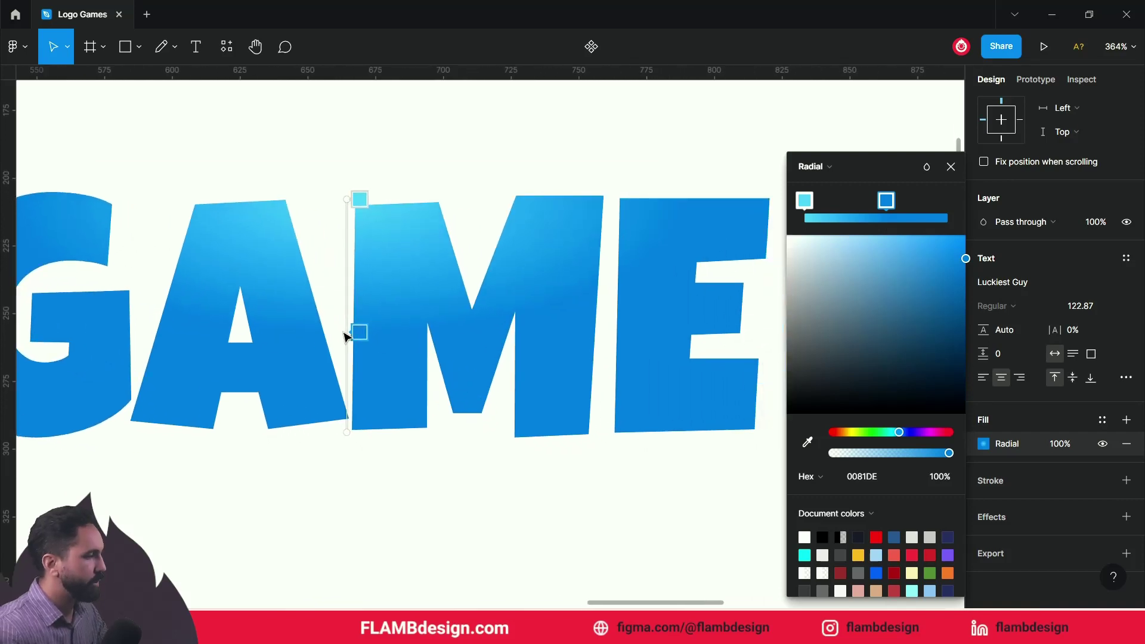
{"action": "mouse_move", "coordinate": [354, 331]}
{"action": "left_mouse_down"}
{"action": "mouse_move", "coordinate": [353, 287]}
{"action": "mouse_move", "coordinate": [354, 414]}
{"action": "mouse_move", "coordinate": [376, 285]}
{"action": "left_mouse_up"}
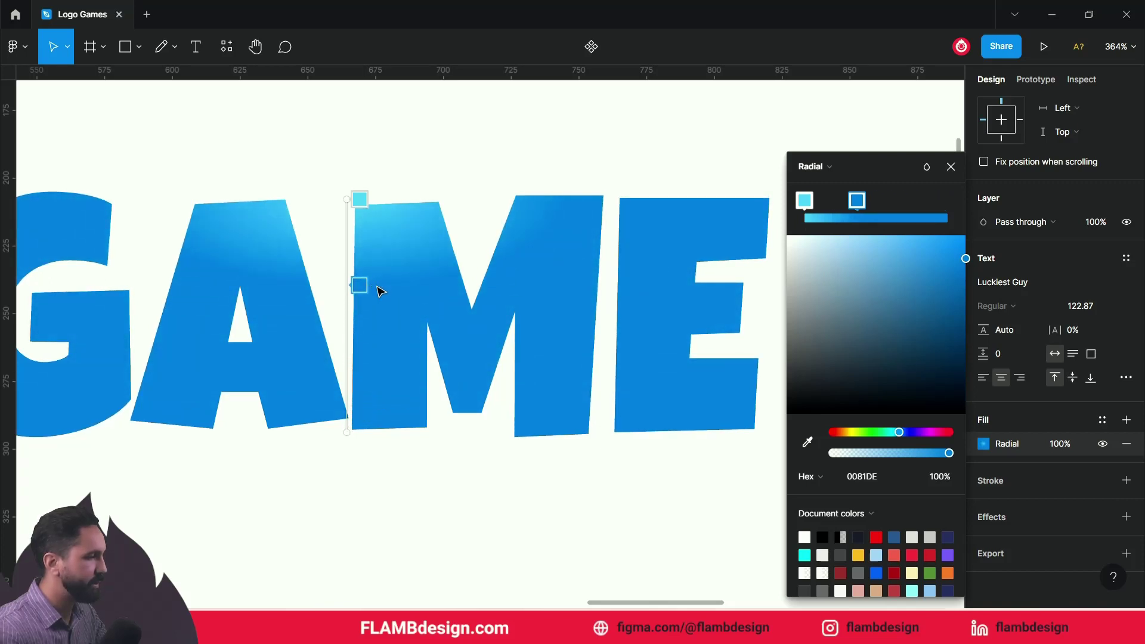
{"action": "mouse_move", "coordinate": [358, 200]}
{"action": "left_mouse_down"}
{"action": "mouse_move", "coordinate": [342, 248]}
{"action": "mouse_move", "coordinate": [349, 200]}
{"action": "left_mouse_up"}
{"action": "left_click_drag", "start_coordinate": [362, 293], "coordinate": [362, 369]}
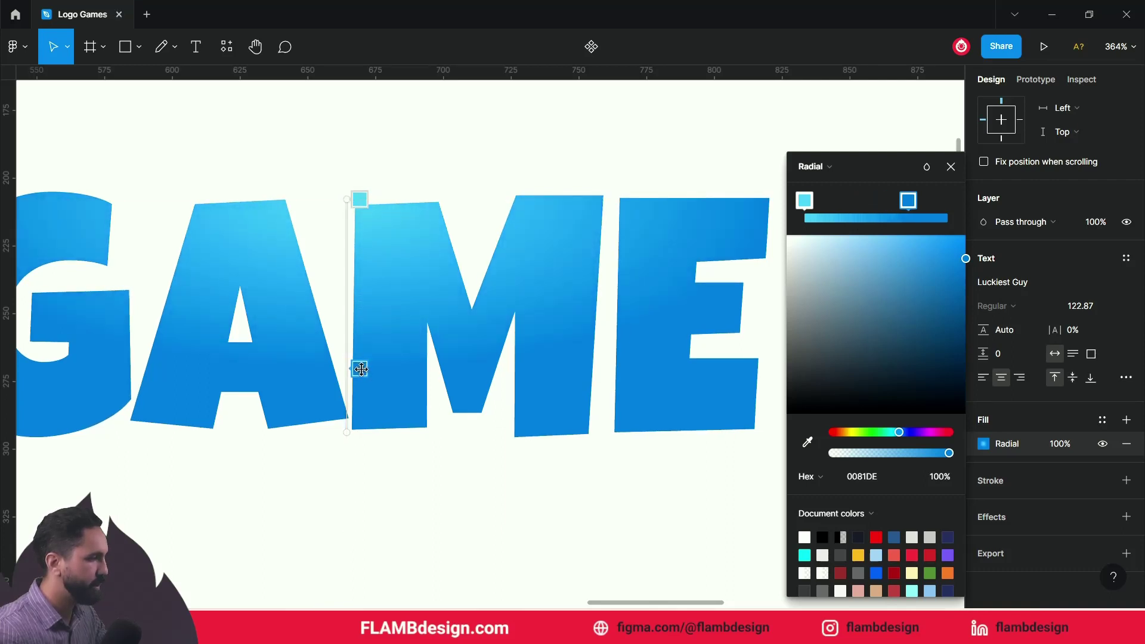
{"action": "scroll", "coordinate": [362, 369], "scroll_direction": "down", "scroll_amount": 5, "text": "ctrl"}
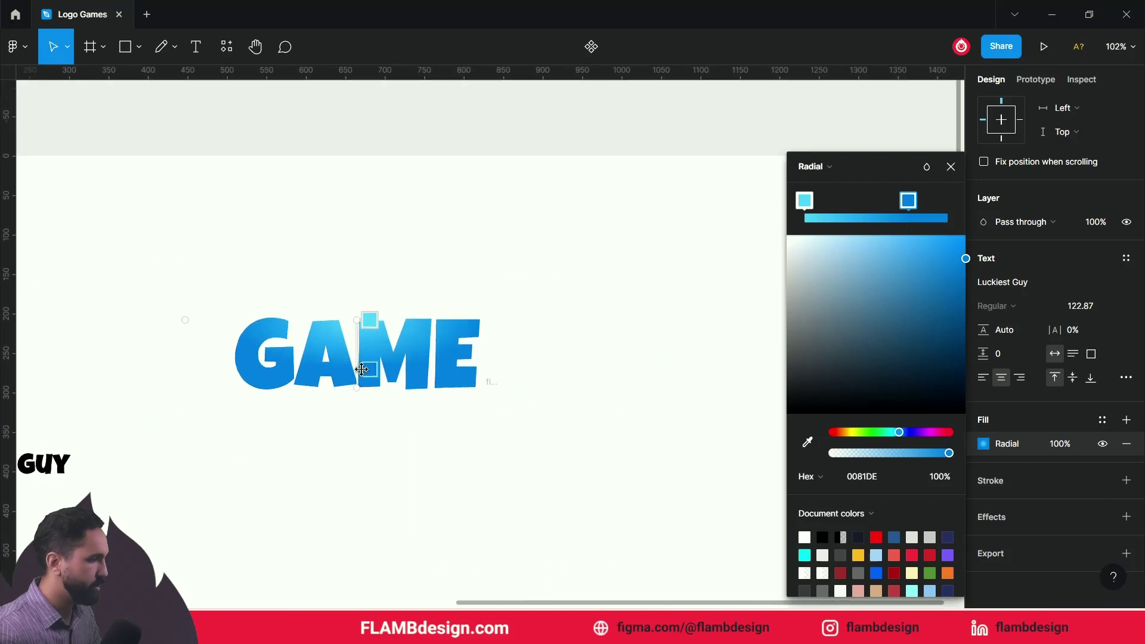
{"action": "left_click_drag", "start_coordinate": [188, 319], "coordinate": [96, 322]}
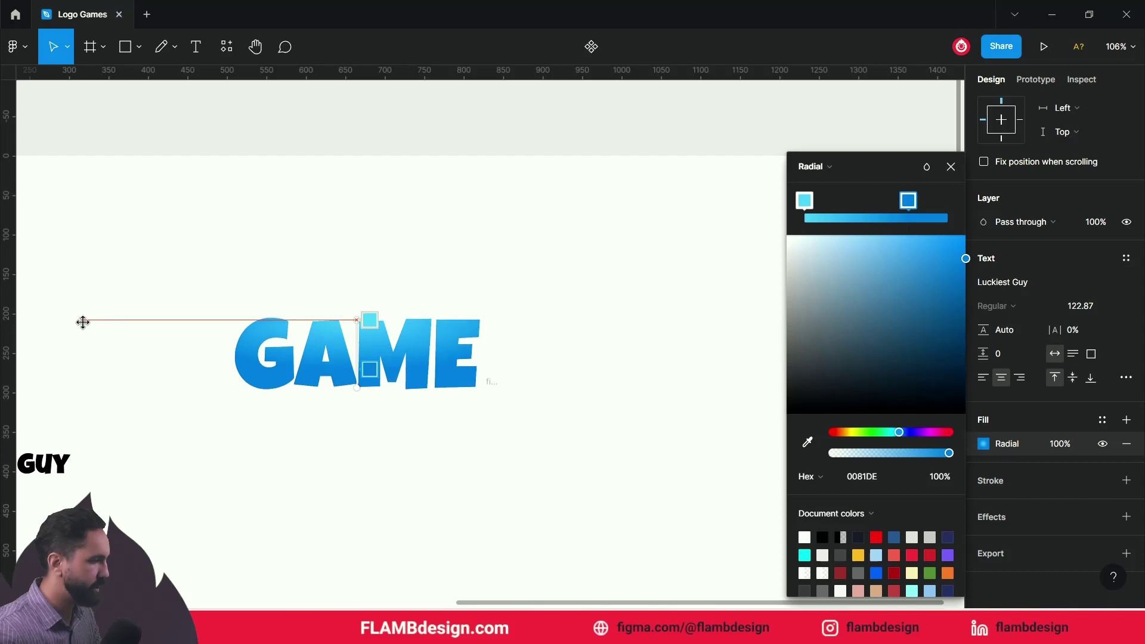
{"action": "left_click_drag", "start_coordinate": [83, 322], "coordinate": [82, 320]}
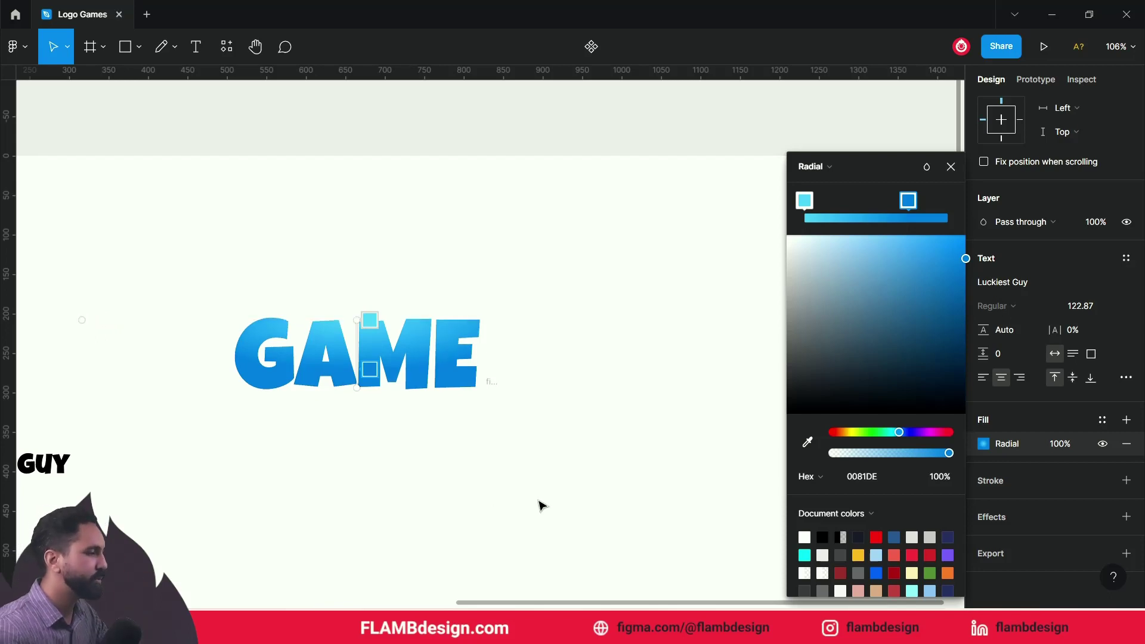
{"action": "key", "text": "Escape"}
{"action": "key", "text": "Escape"}
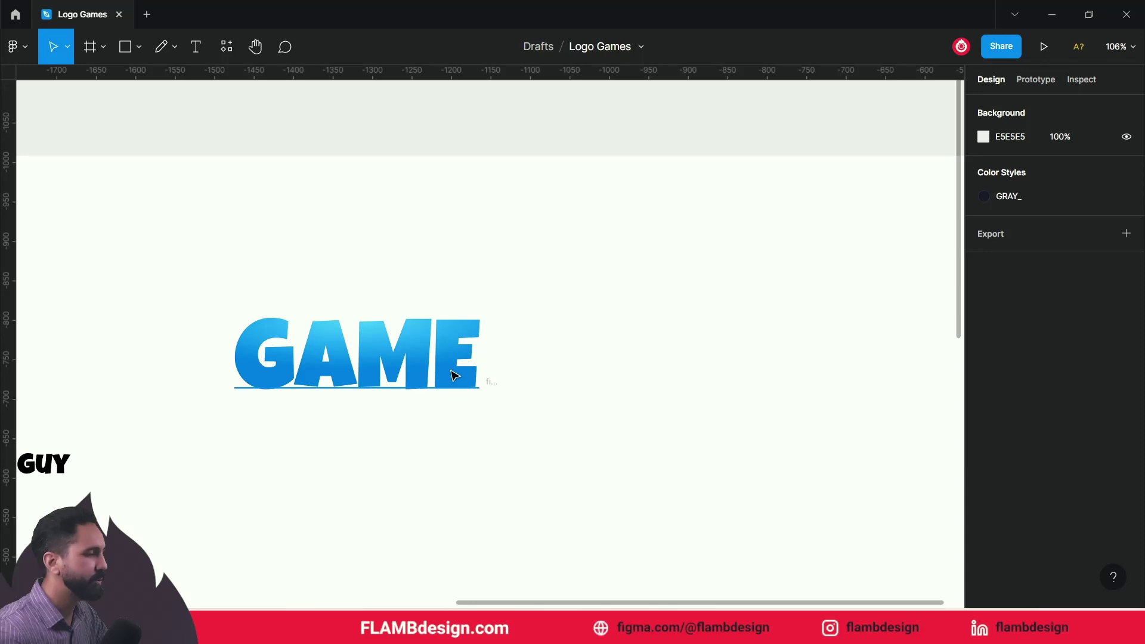
{"action": "left_click", "coordinate": [455, 374]}
{"action": "key", "text": "f"}
{"action": "left_click_drag", "start_coordinate": [505, 429], "coordinate": [485, 386]}
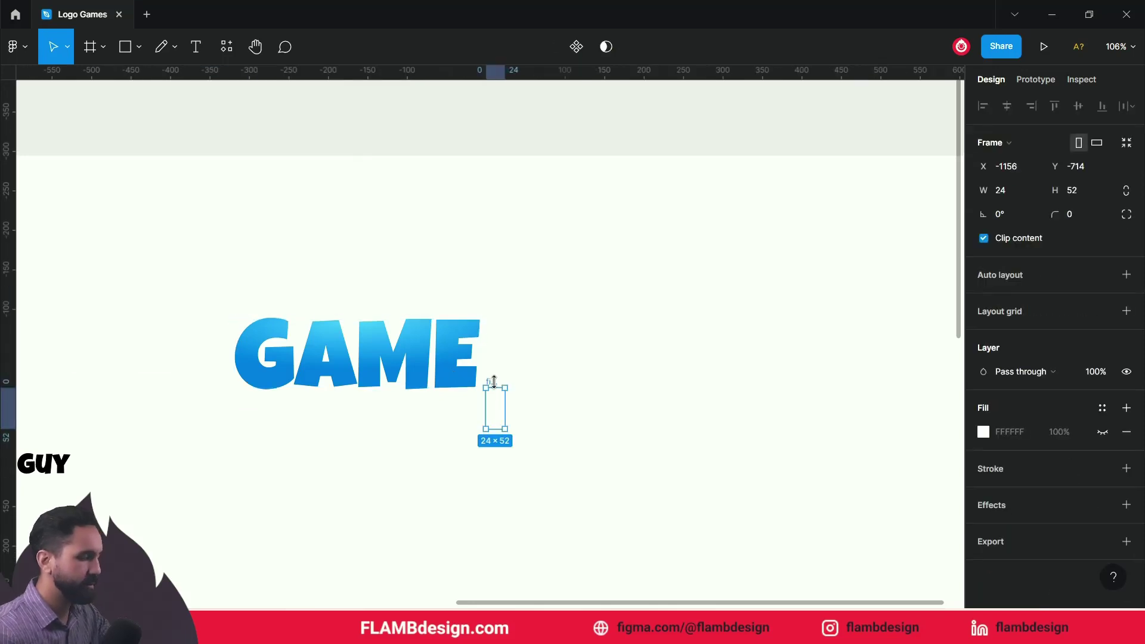
{"action": "key", "text": "Delete"}
{"action": "left_click", "coordinate": [367, 342]}
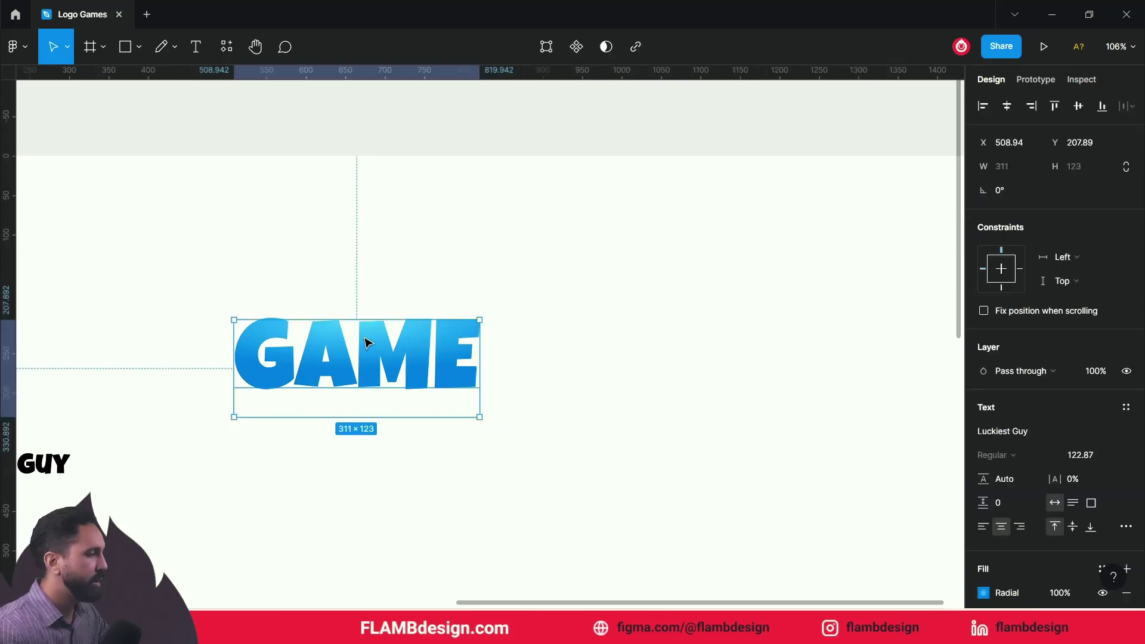
{"action": "left_click_drag", "start_coordinate": [550, 391], "coordinate": [688, 396]}
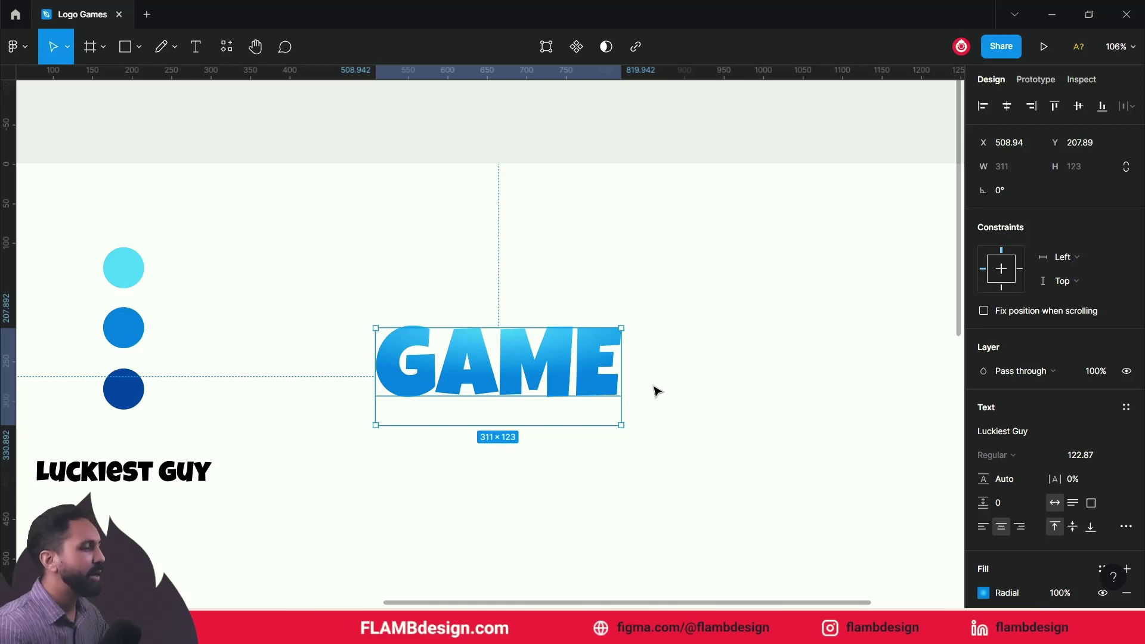
{"action": "left_click", "coordinate": [657, 390]}
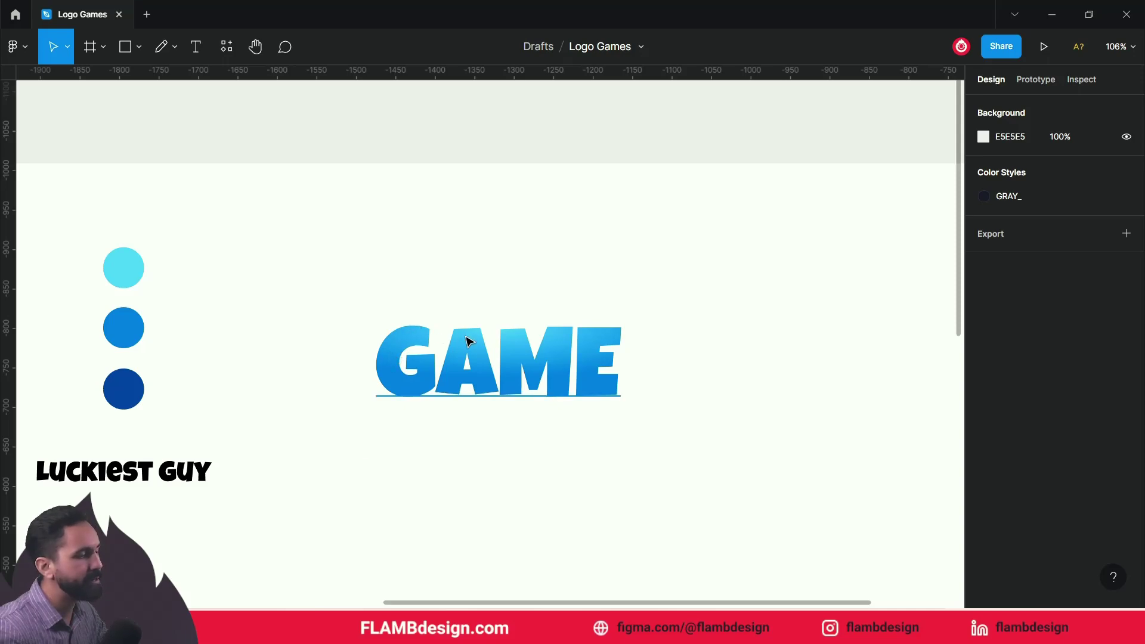
{"action": "scroll", "coordinate": [422, 338], "scroll_direction": "left", "scroll_amount": 1}
{"action": "scroll", "coordinate": [455, 340], "scroll_direction": "left", "scroll_amount": 5}
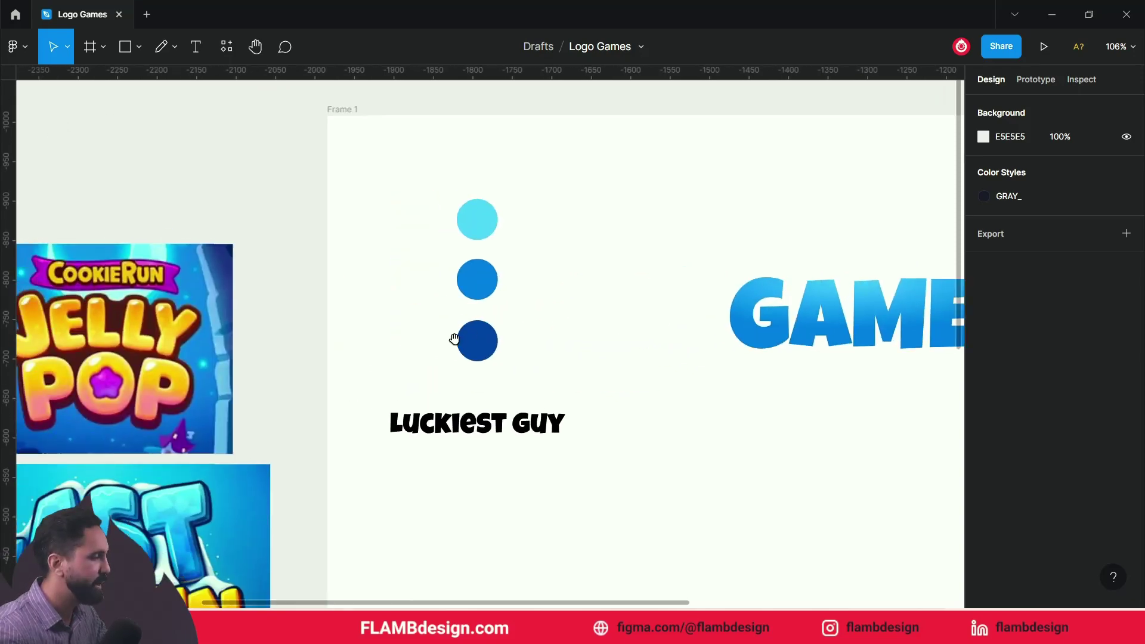
{"action": "scroll", "coordinate": [732, 220], "scroll_direction": "left", "scroll_amount": 5}
{"action": "scroll", "coordinate": [732, 220], "scroll_direction": "down", "scroll_amount": 2}
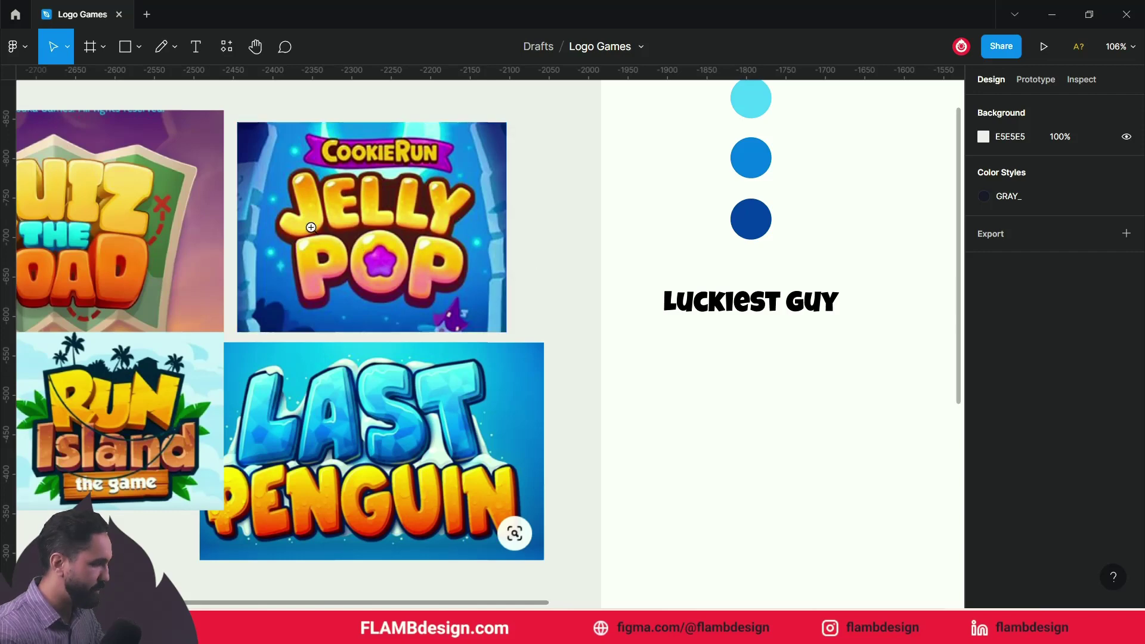
{"action": "left_click", "coordinate": [306, 226]}
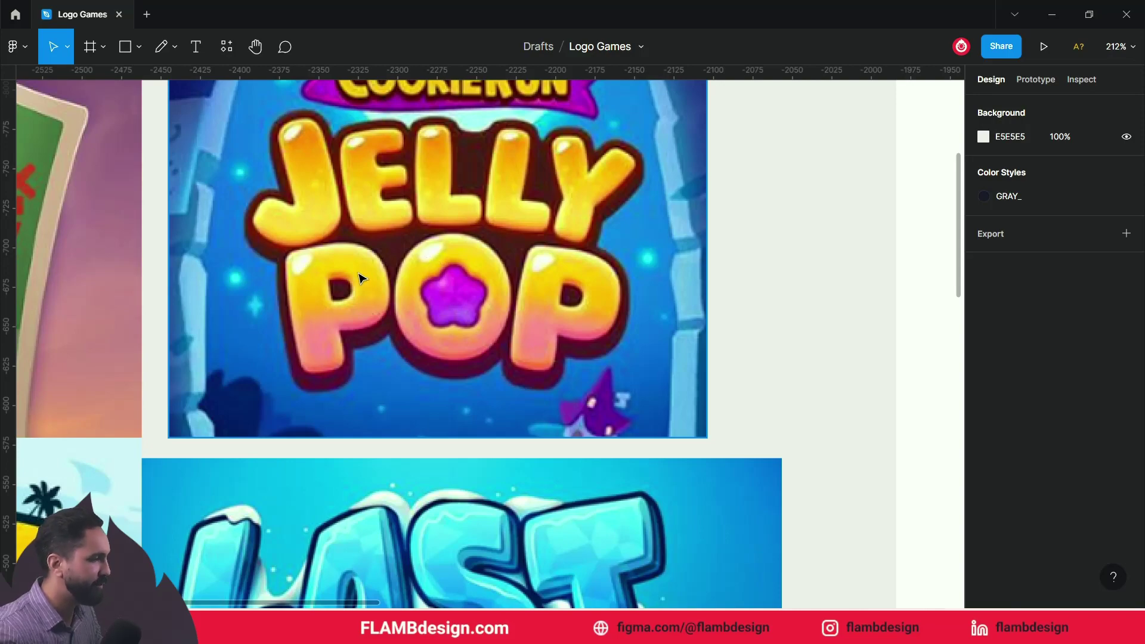
{"action": "scroll", "coordinate": [349, 263], "scroll_direction": "down", "scroll_amount": 5}
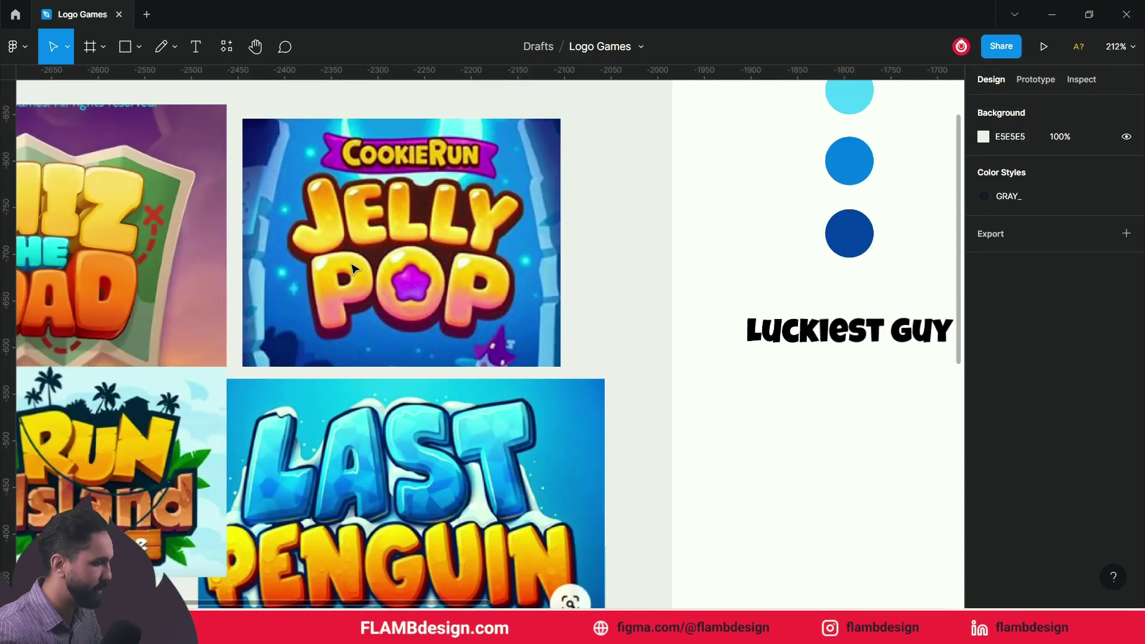
{"action": "scroll", "coordinate": [352, 269], "scroll_direction": "down", "scroll_amount": 2}
{"action": "scroll", "coordinate": [118, 213], "scroll_direction": "up", "scroll_amount": 5}
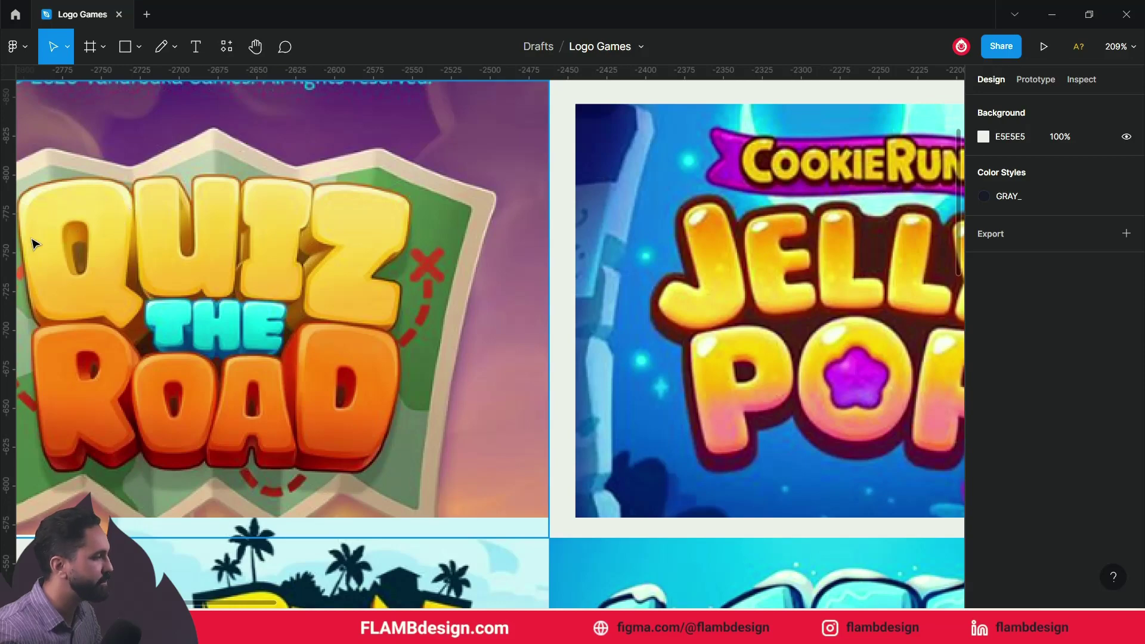
{"action": "scroll", "coordinate": [598, 299], "scroll_direction": "down", "scroll_amount": 1}
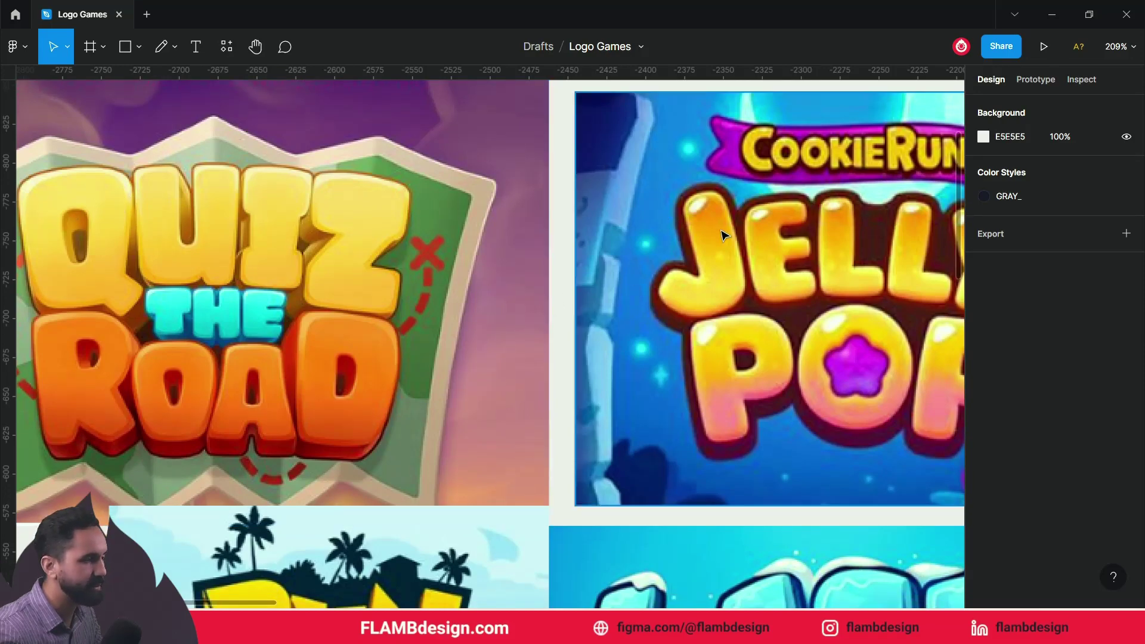
{"action": "scroll", "coordinate": [692, 237], "scroll_direction": "down", "scroll_amount": 4}
{"action": "scroll", "coordinate": [689, 236], "scroll_direction": "down", "scroll_amount": 3}
{"action": "left_click_drag", "start_coordinate": [907, 225], "coordinate": [430, 253]}
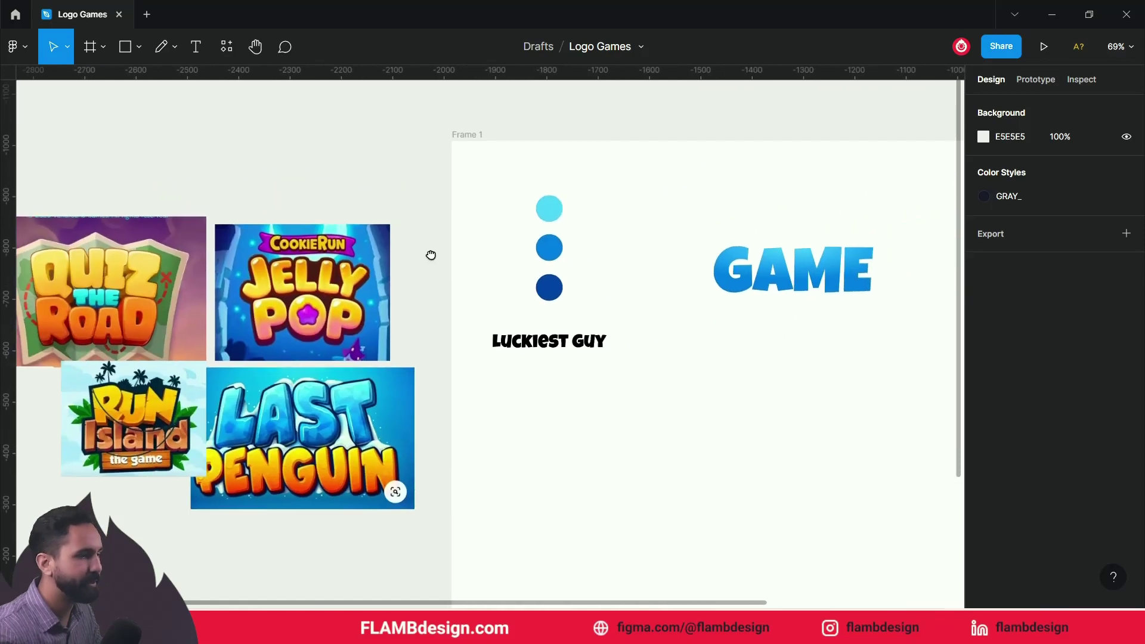
{"action": "left_click_drag", "start_coordinate": [833, 272], "coordinate": [678, 285]}
{"action": "left_click", "coordinate": [603, 280]}
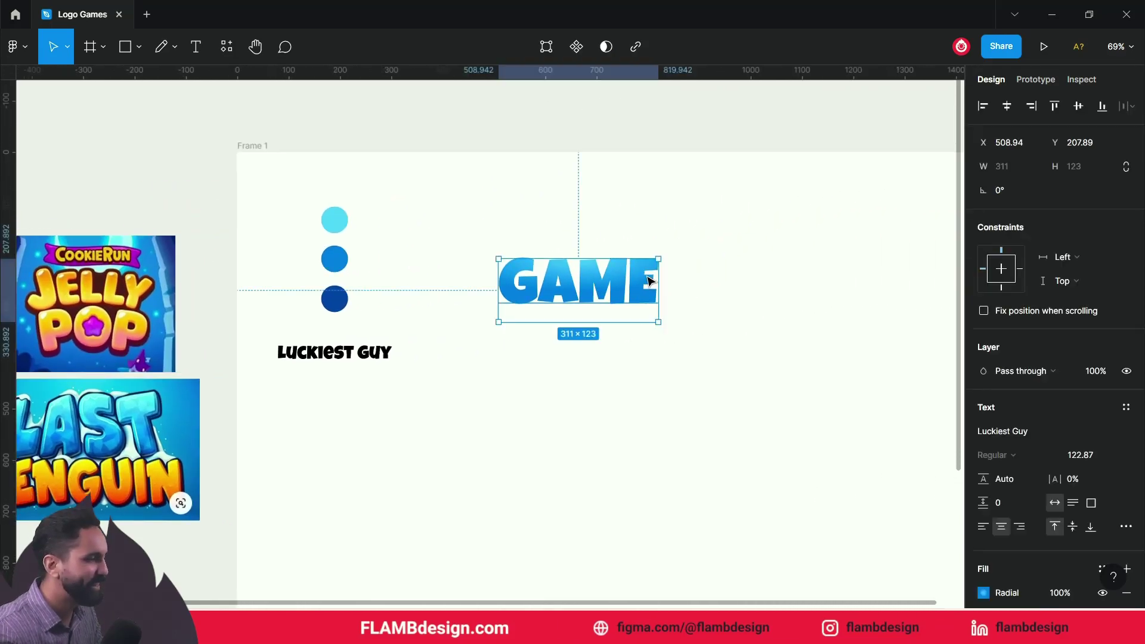
- Add an effect to GAME and change its type from Drop shadow to Inner shadow
{"action": "left_click", "coordinate": [604, 279]}
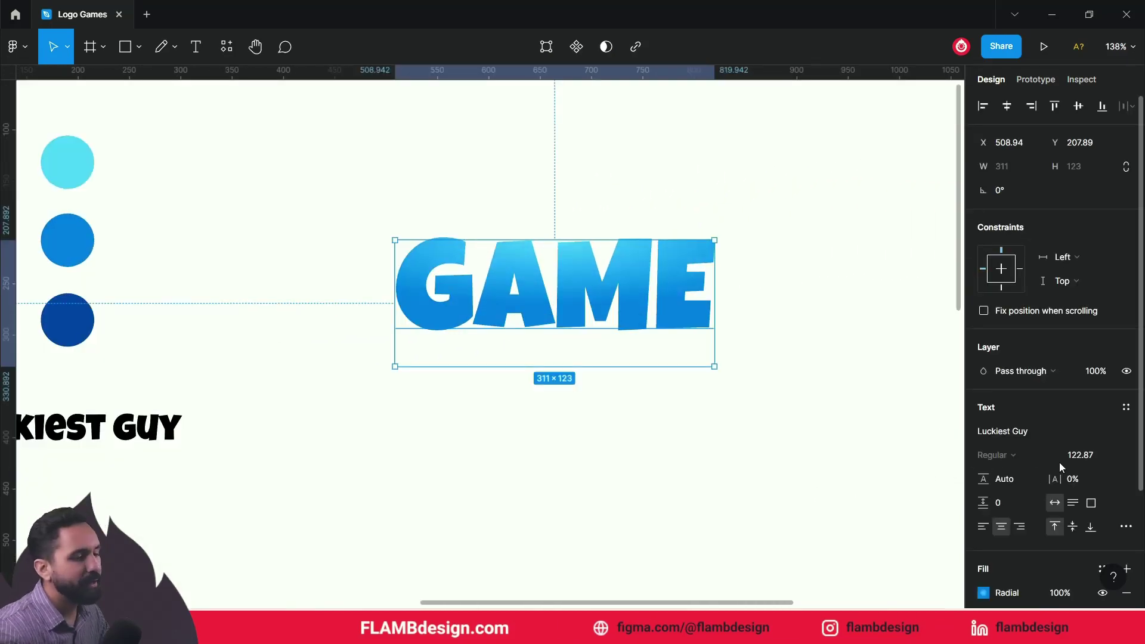
{"action": "scroll", "coordinate": [1060, 463], "scroll_direction": "down", "scroll_amount": 3}
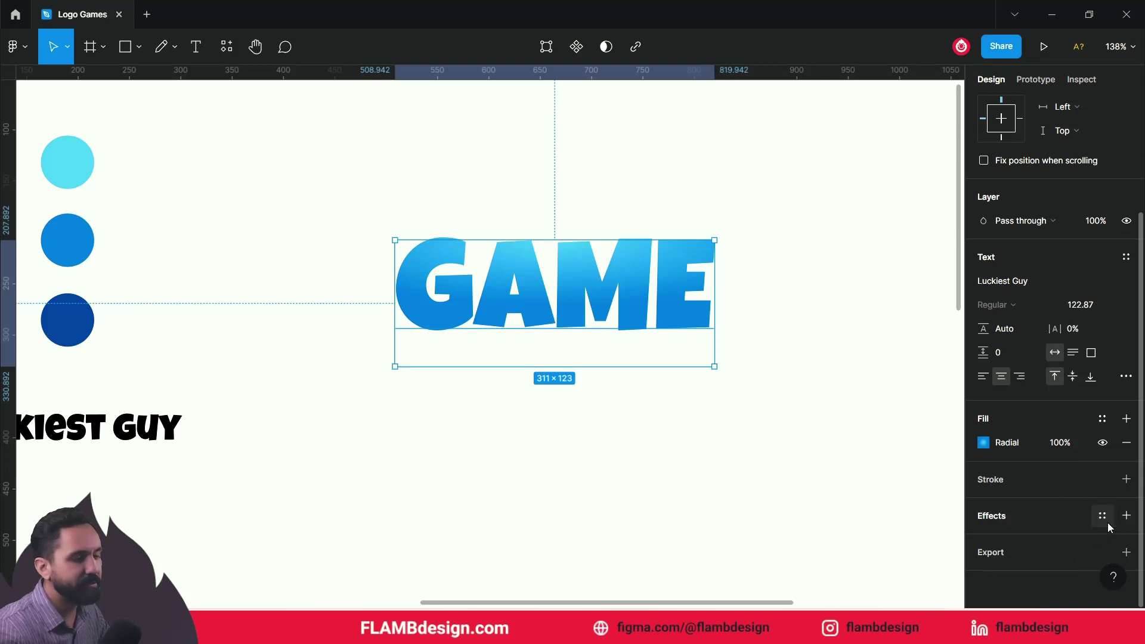
{"action": "left_click", "coordinate": [1126, 516]}
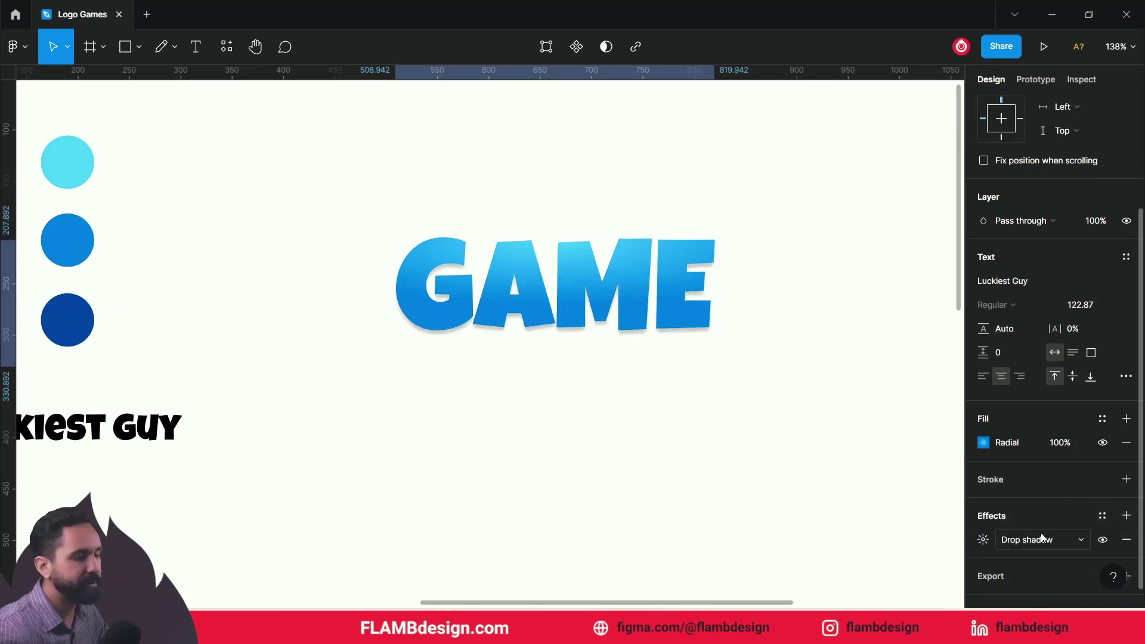
{"action": "scroll", "coordinate": [1040, 534], "scroll_direction": "down", "scroll_amount": 1}
{"action": "left_click", "coordinate": [1029, 520]}
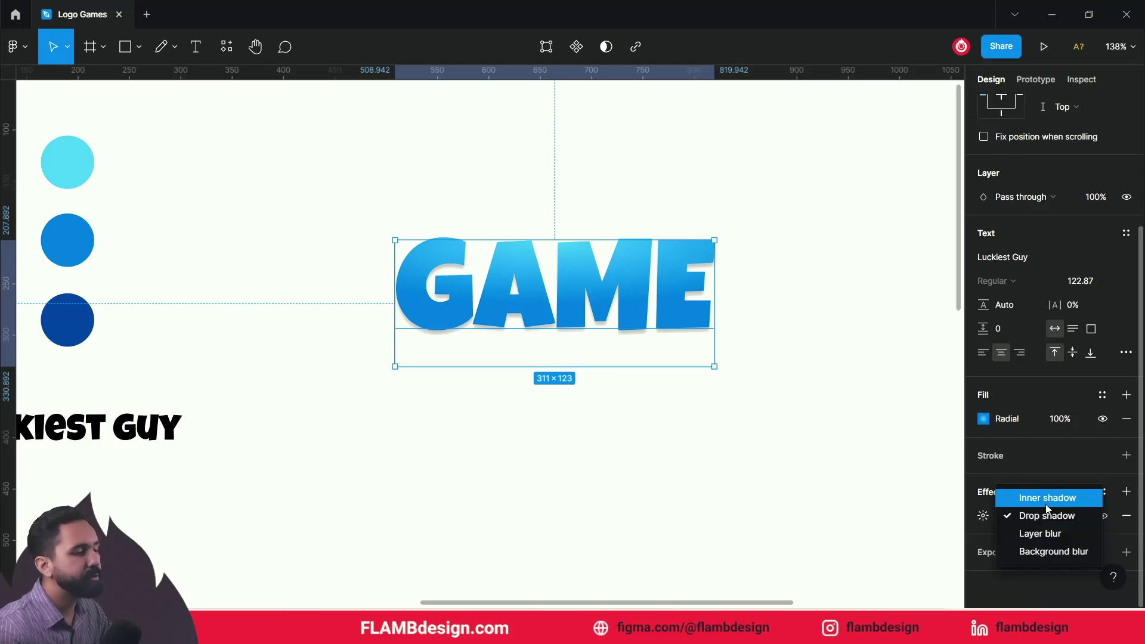
{"action": "left_click", "coordinate": [1048, 498]}
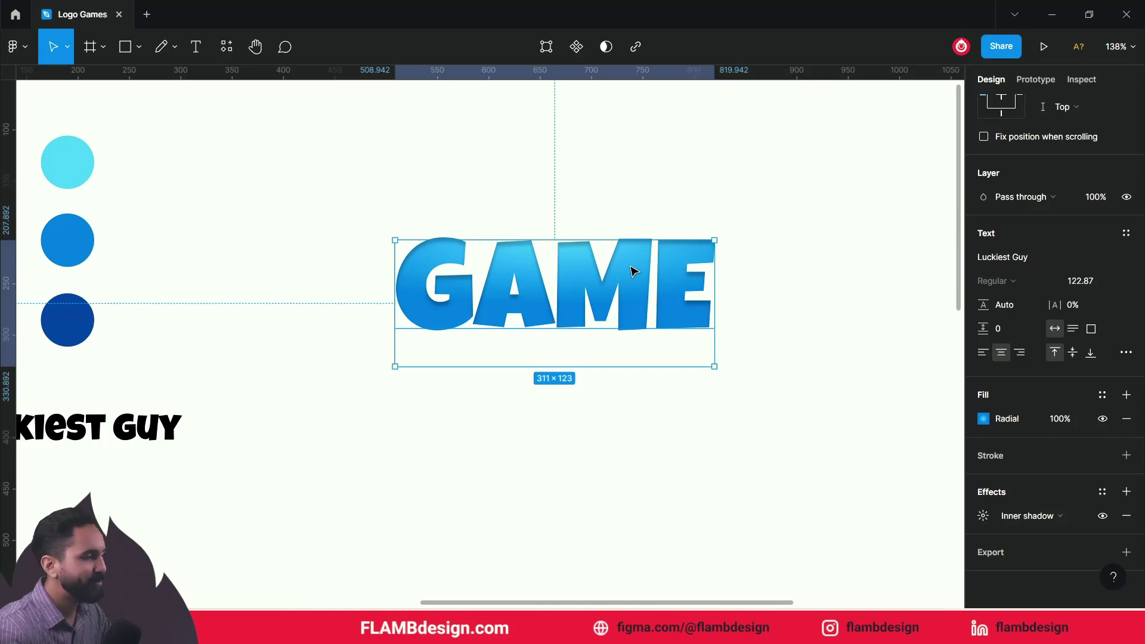
{"action": "scroll", "coordinate": [649, 291], "scroll_direction": "up", "scroll_amount": 1}
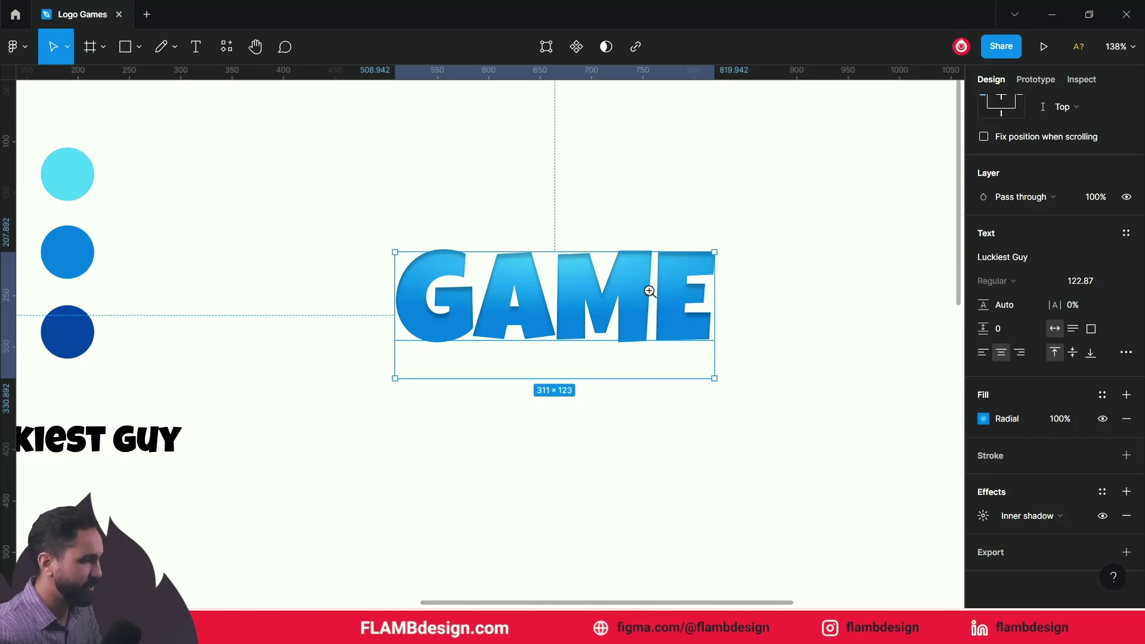
{"action": "scroll", "coordinate": [650, 294], "scroll_direction": "up", "scroll_amount": 1}
{"action": "scroll", "coordinate": [652, 296], "scroll_direction": "up", "scroll_amount": 1}
{"action": "scroll", "coordinate": [652, 296], "scroll_direction": "up", "scroll_amount": 1}
{"action": "scroll", "coordinate": [652, 295], "scroll_direction": "up", "scroll_amount": 1}
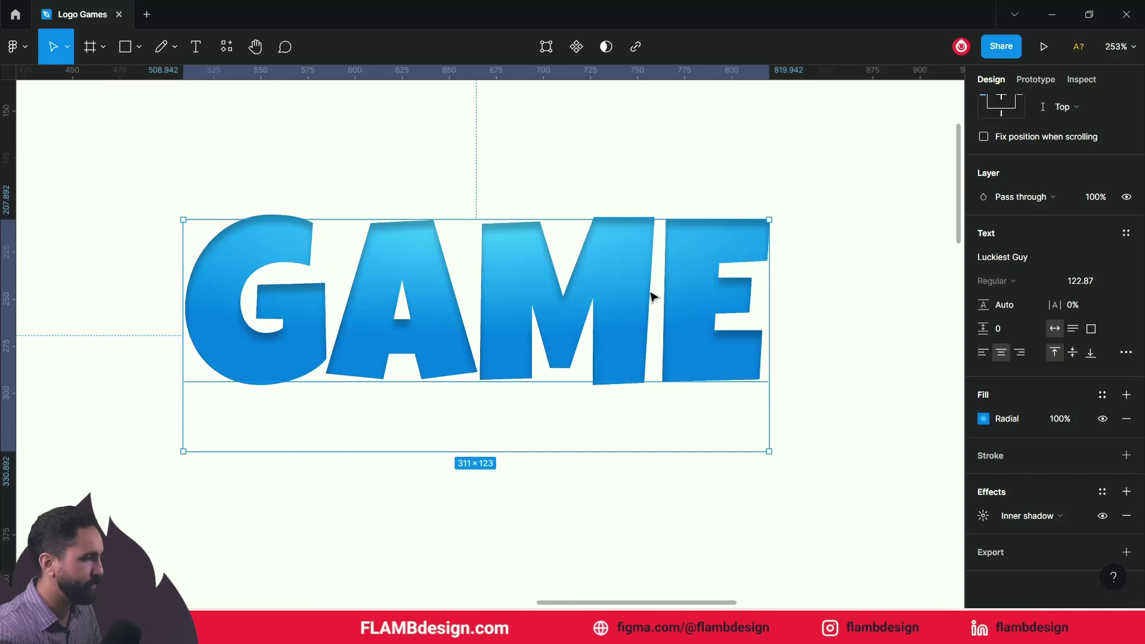
{"action": "scroll", "coordinate": [652, 295], "scroll_direction": "up", "scroll_amount": 2}
{"action": "left_click_drag", "start_coordinate": [632, 275], "coordinate": [696, 260]}
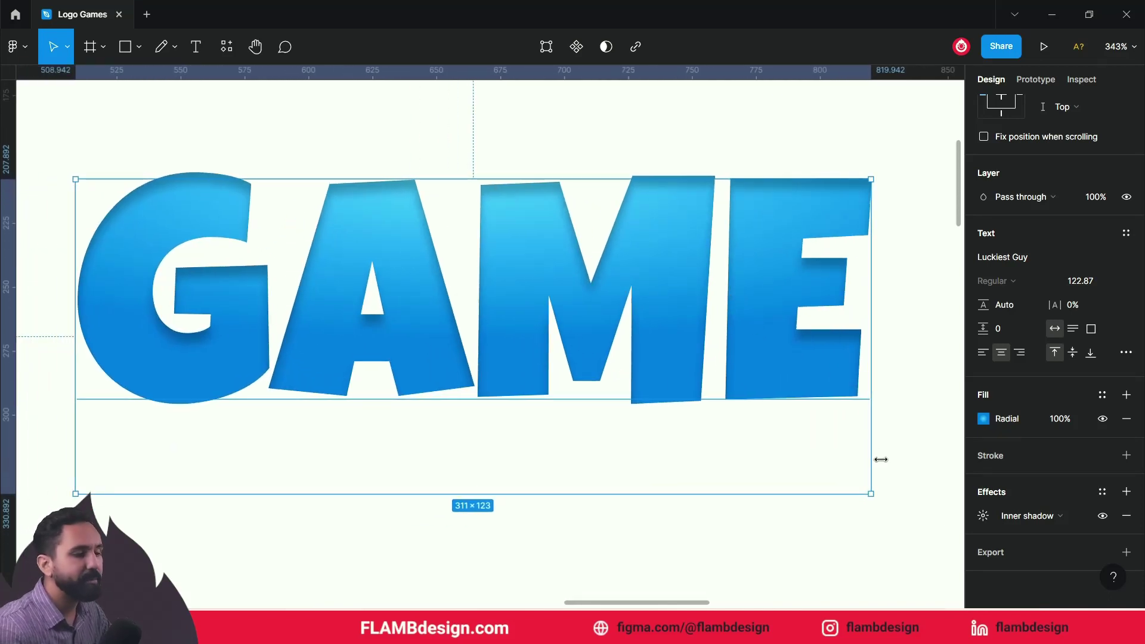
{"action": "left_click", "coordinate": [978, 517]}
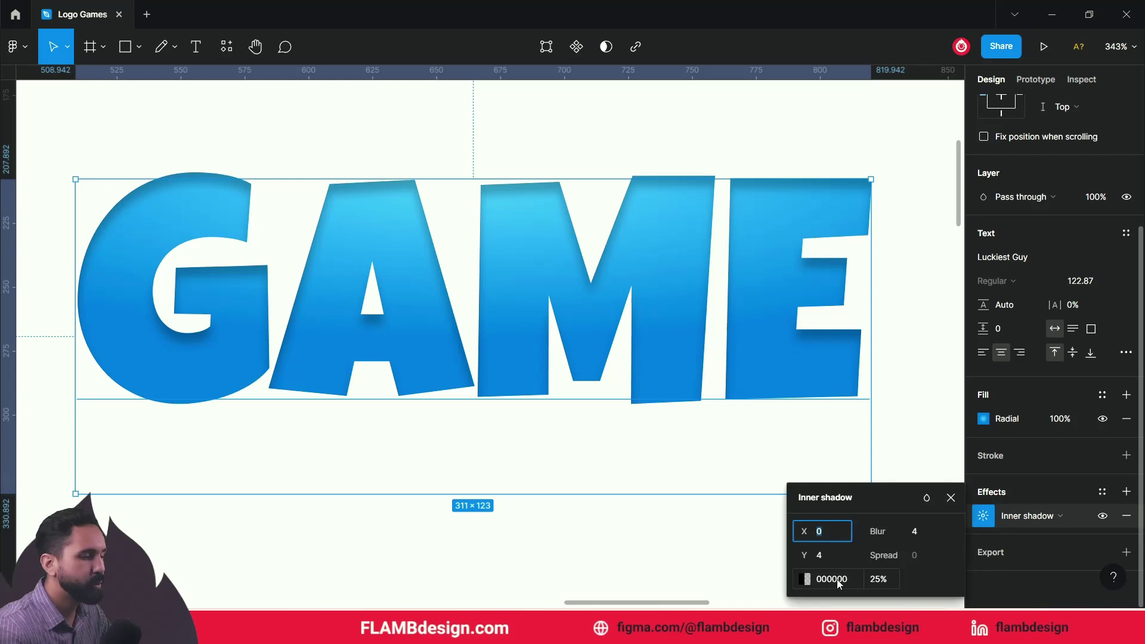
- Set the GAME inner shadow's opacity to 100%
{"action": "left_click", "coordinate": [809, 580]}
{"action": "left_click", "coordinate": [705, 477]}
{"action": "left_click", "coordinate": [758, 482]}
{"action": "type", "text": "10"}
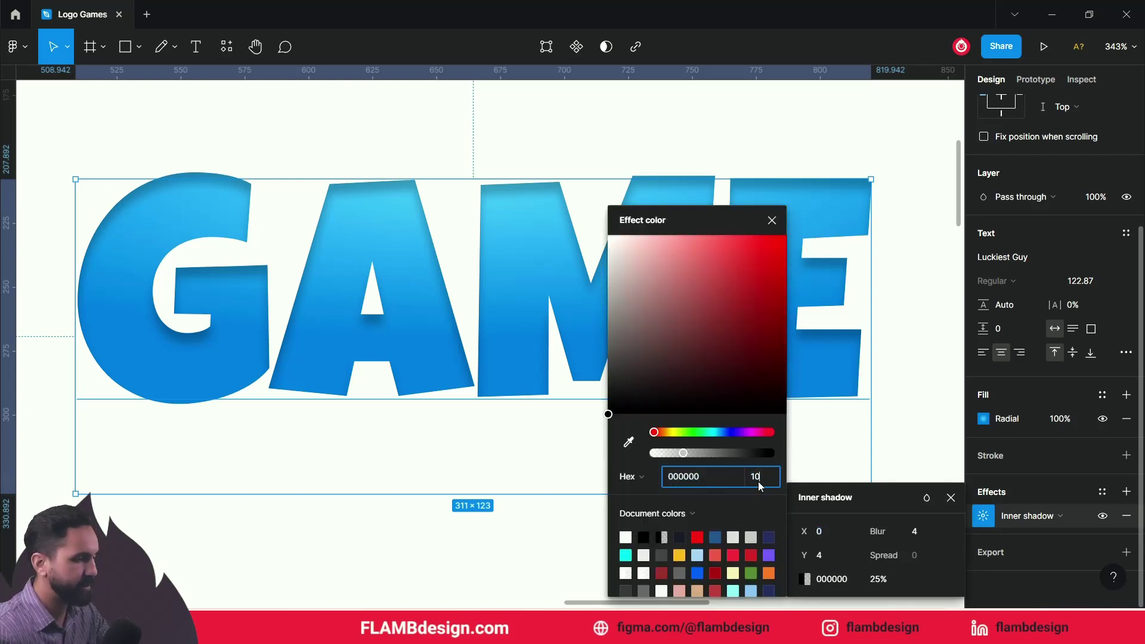
{"action": "type", "text": "0"}
{"action": "left_click", "coordinate": [764, 502]}
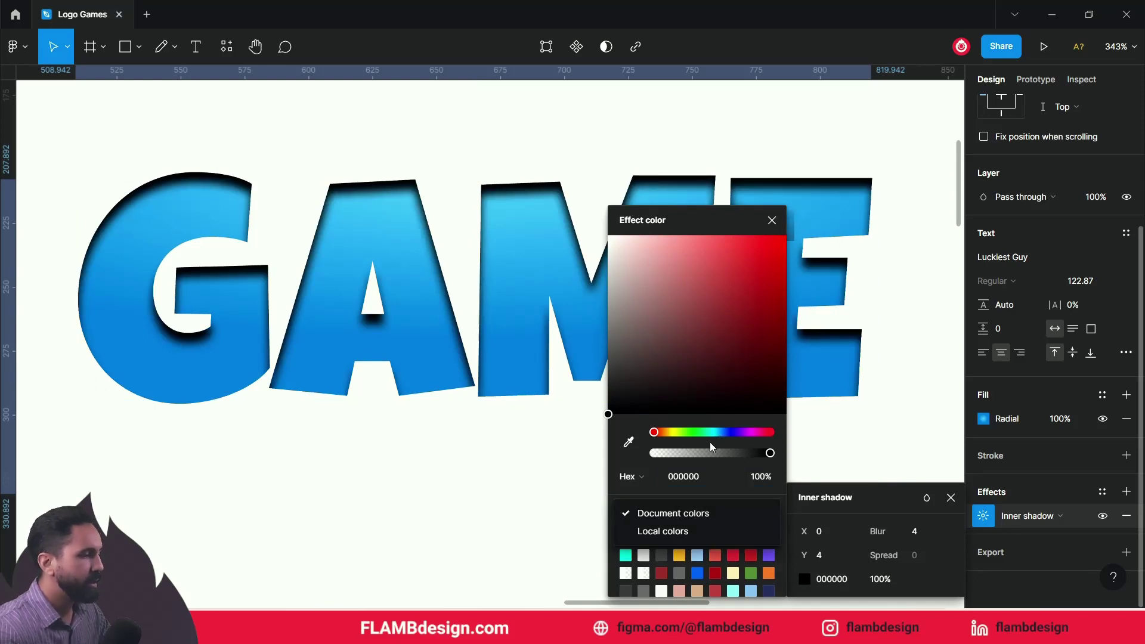
{"action": "key", "text": "Escape"}
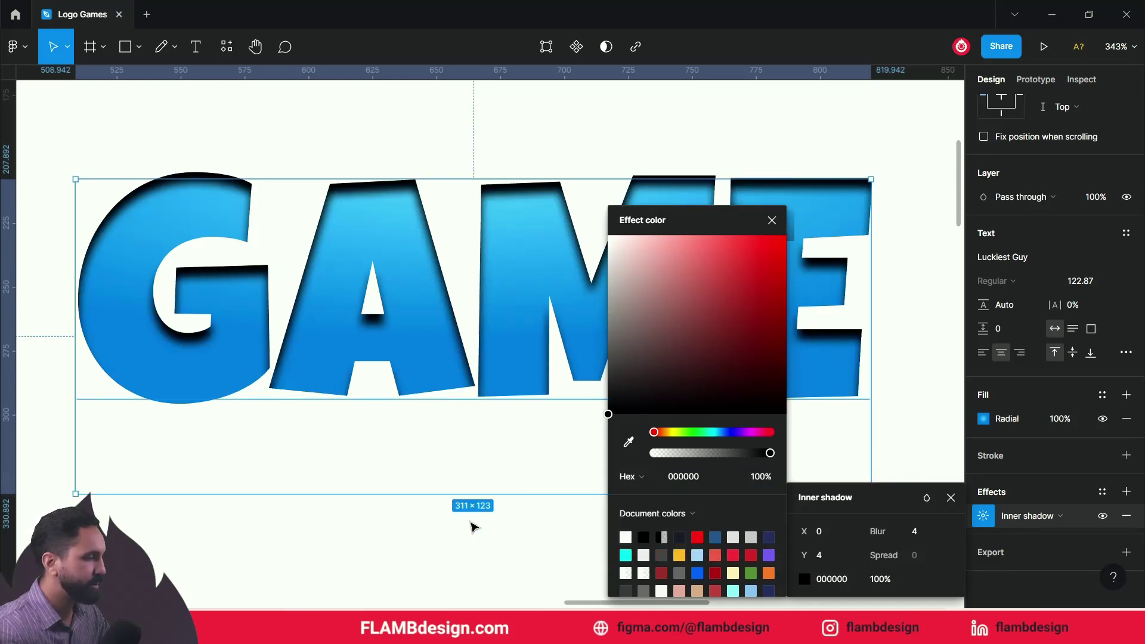
{"action": "left_click", "coordinate": [473, 527]}
- Eyedrop the cyan circle's 53CDFF as the inner shadow colour
{"action": "scroll", "coordinate": [542, 496], "scroll_direction": "left", "scroll_amount": 2}
{"action": "scroll", "coordinate": [608, 513], "scroll_direction": "left", "scroll_amount": 4}
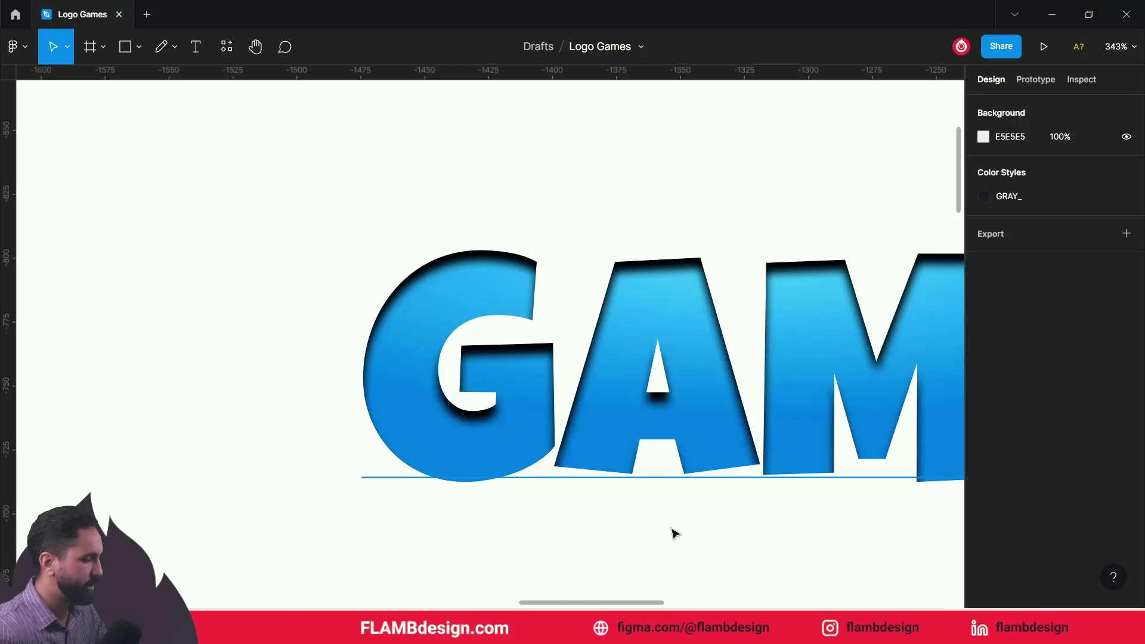
{"action": "scroll", "coordinate": [646, 480], "scroll_direction": "down", "scroll_amount": 3}
{"action": "scroll", "coordinate": [647, 478], "scroll_direction": "down", "scroll_amount": 2}
{"action": "left_click", "coordinate": [650, 466]}
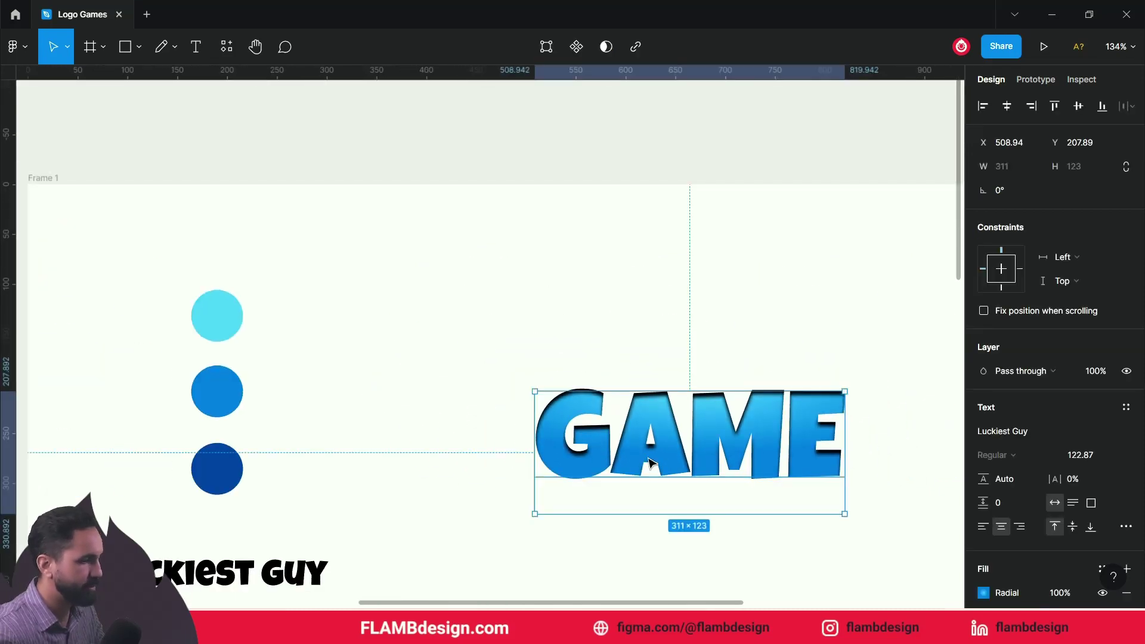
{"action": "scroll", "coordinate": [997, 567], "scroll_direction": "down", "scroll_amount": 3}
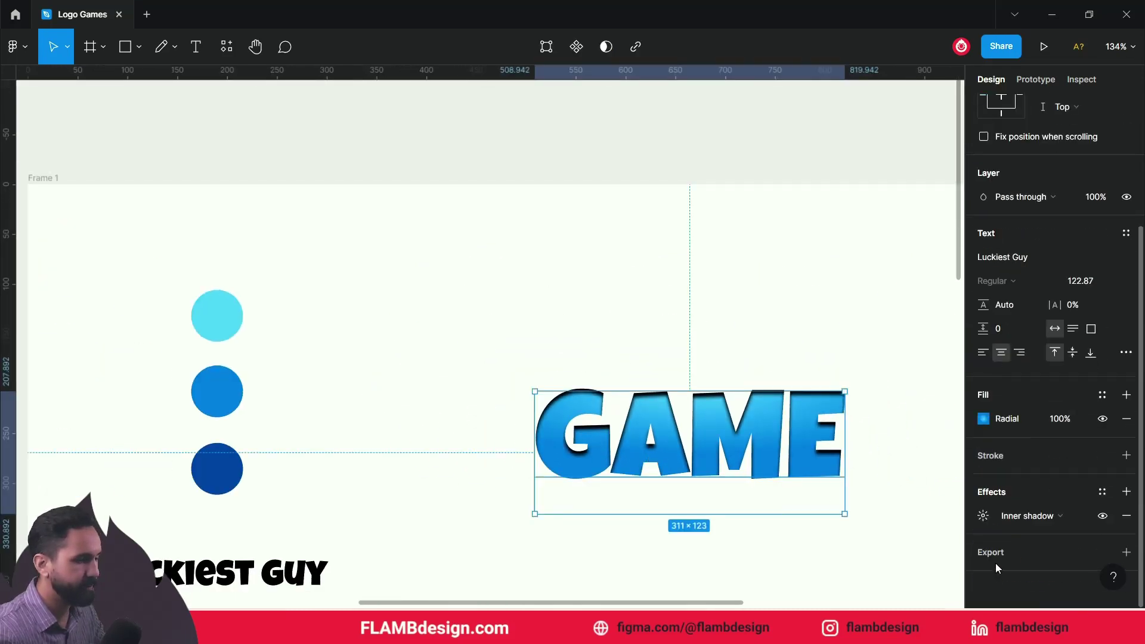
{"action": "left_click", "coordinate": [984, 516]}
{"action": "left_click", "coordinate": [805, 579]}
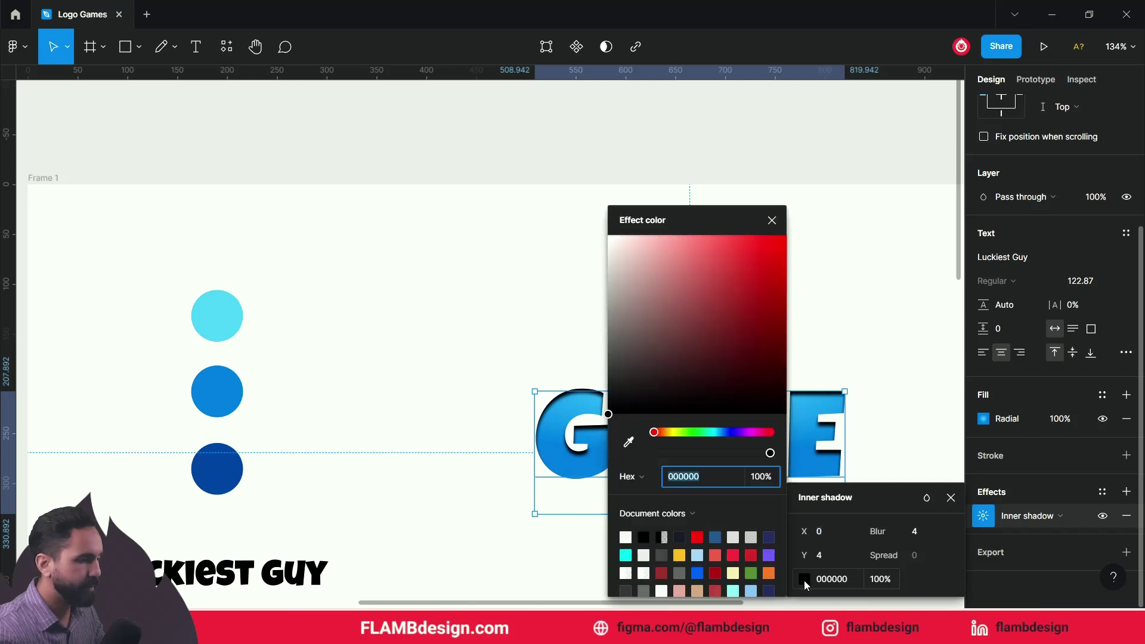
{"action": "left_click", "coordinate": [628, 442]}
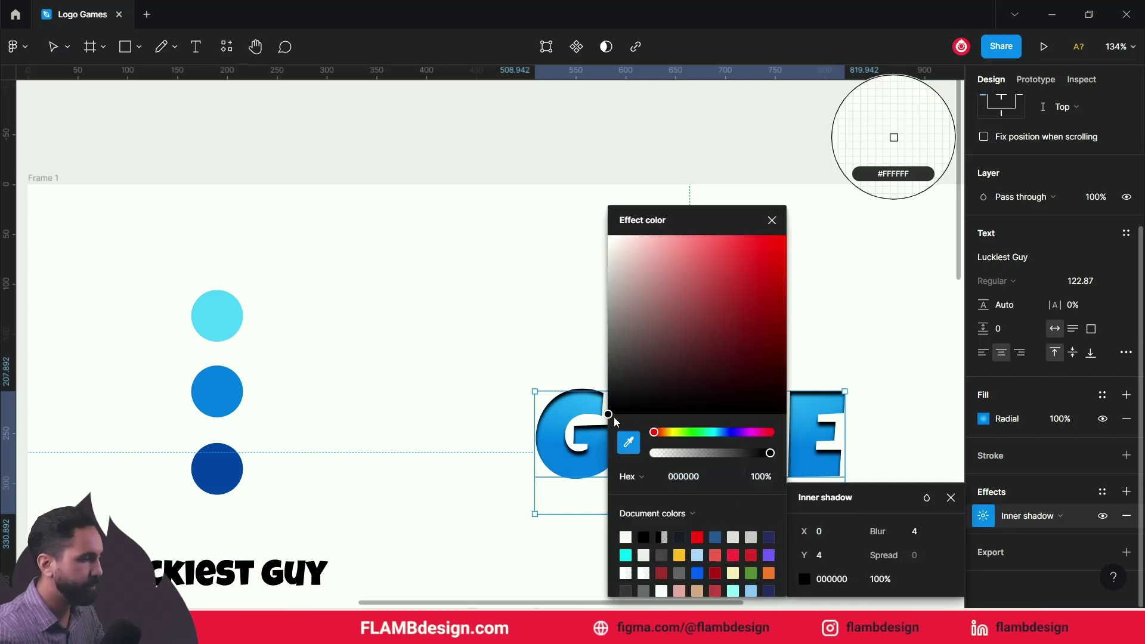
{"action": "left_click", "coordinate": [220, 310]}
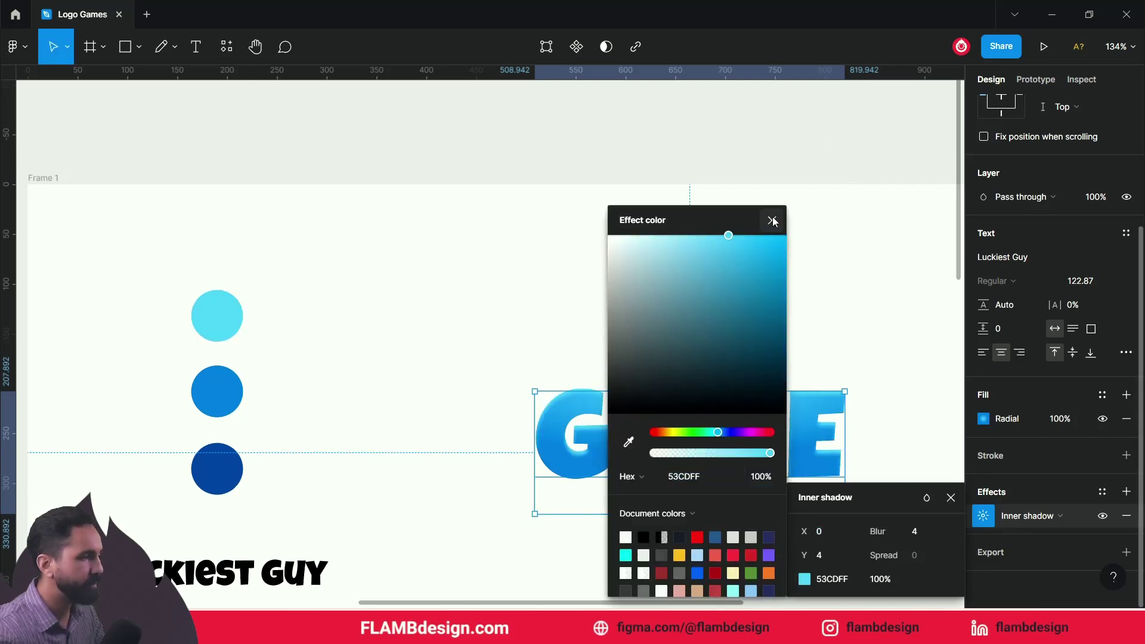
{"action": "left_click", "coordinate": [772, 220]}
- Zoom in on GAME and toggle its selection to preview the cyan inner shadow
{"action": "left_click_drag", "start_coordinate": [706, 294], "coordinate": [486, 205]}
{"action": "key", "text": "z"}
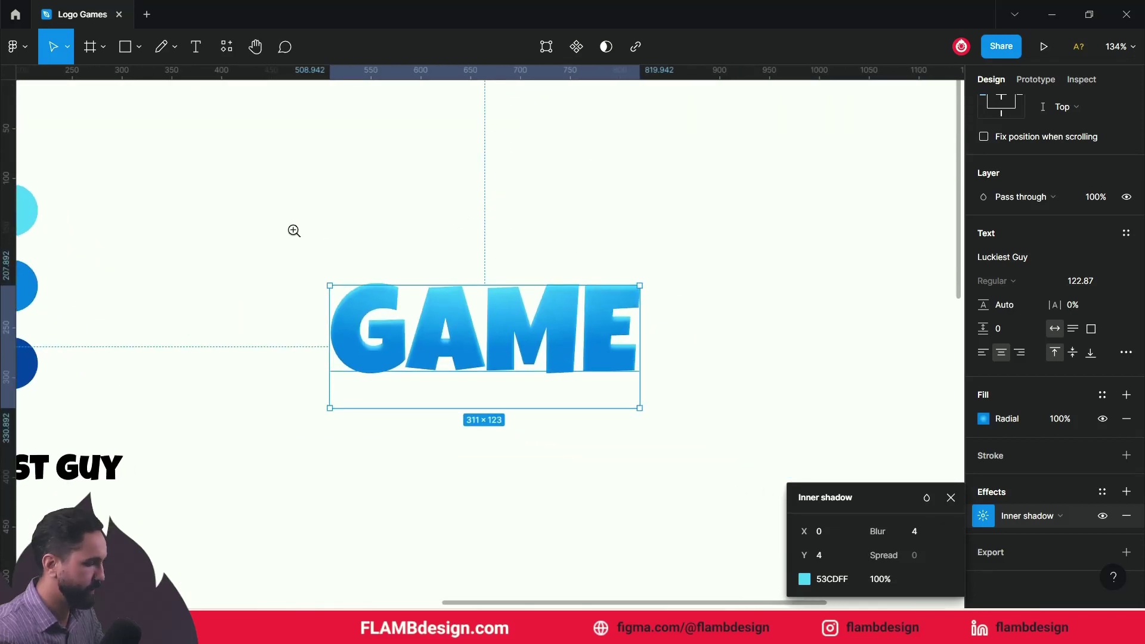
{"action": "left_click_drag", "start_coordinate": [261, 237], "coordinate": [710, 371]}
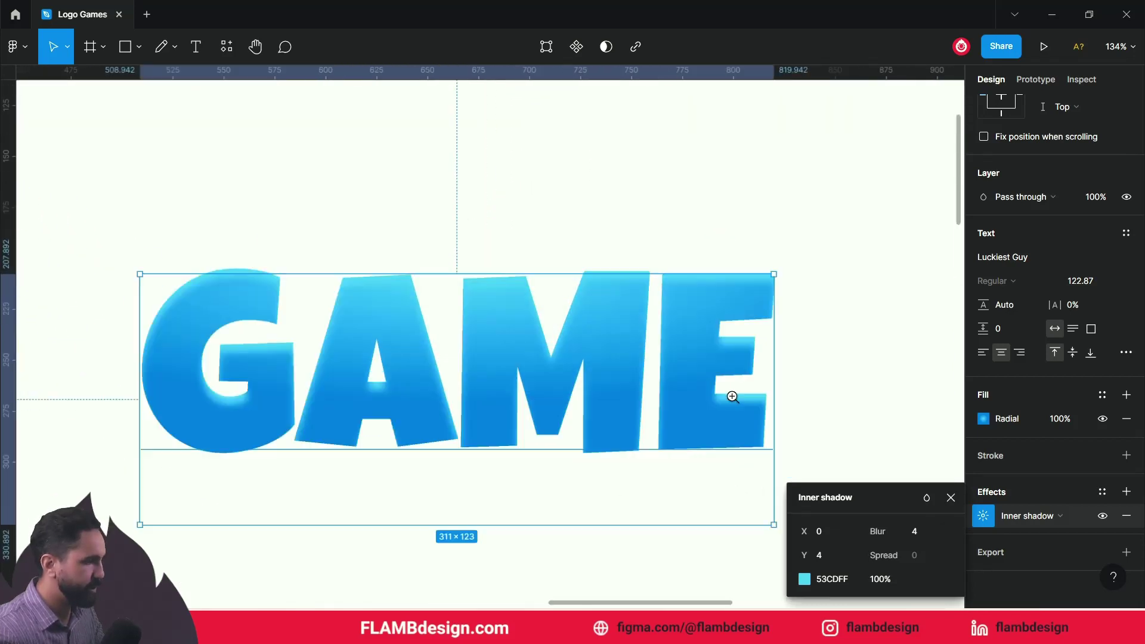
{"action": "left_click", "coordinate": [841, 339]}
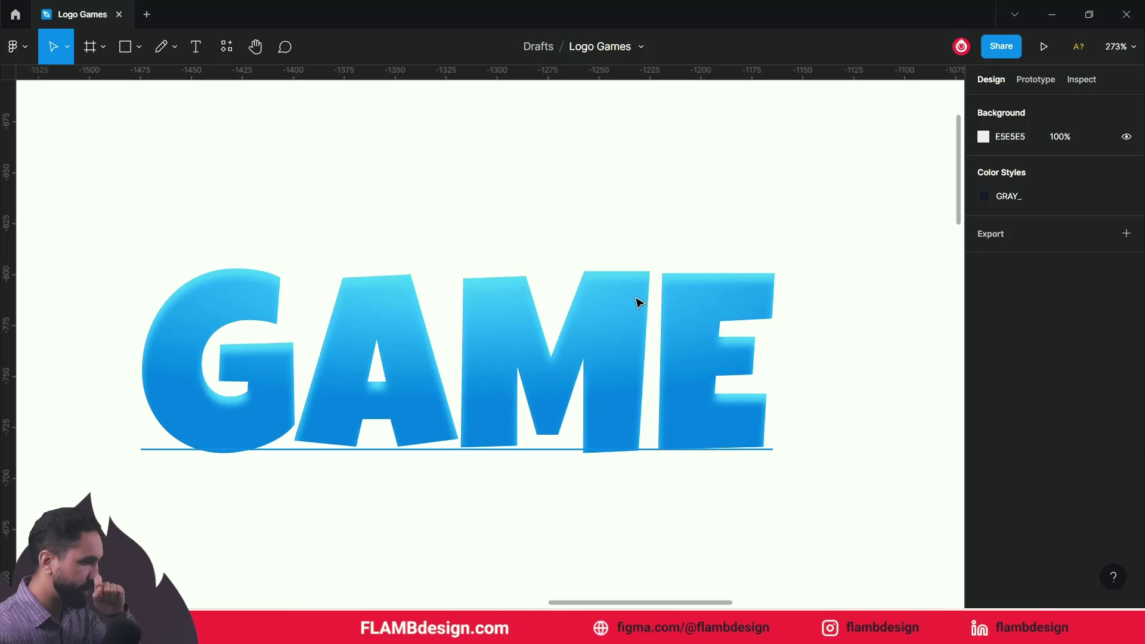
{"action": "left_click", "coordinate": [586, 309]}
{"action": "scroll", "coordinate": [1050, 417], "scroll_direction": "down", "scroll_amount": 3}
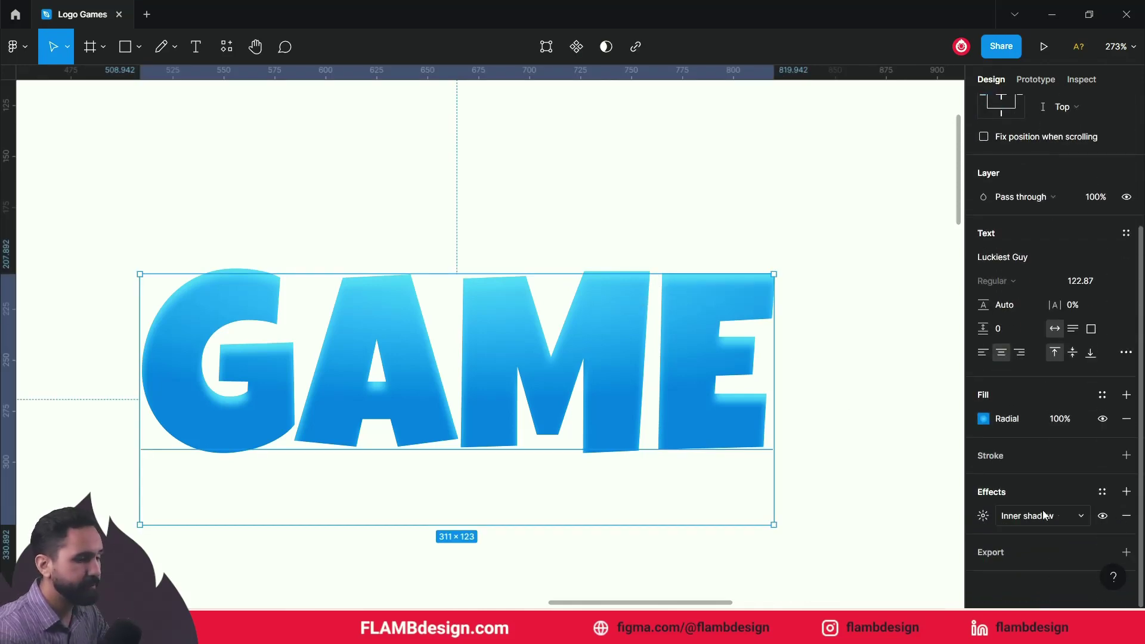
- Try different Y offsets on the inner shadow and settle its blur at 6
{"action": "left_click", "coordinate": [983, 517]}
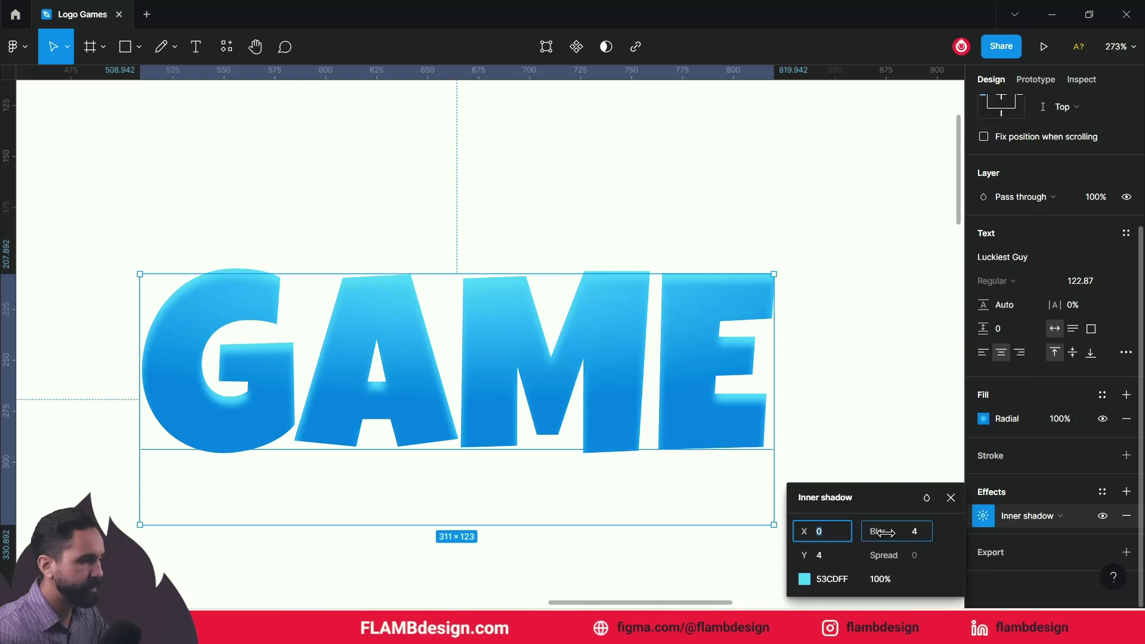
{"action": "left_click_drag", "start_coordinate": [886, 533], "coordinate": [891, 532]}
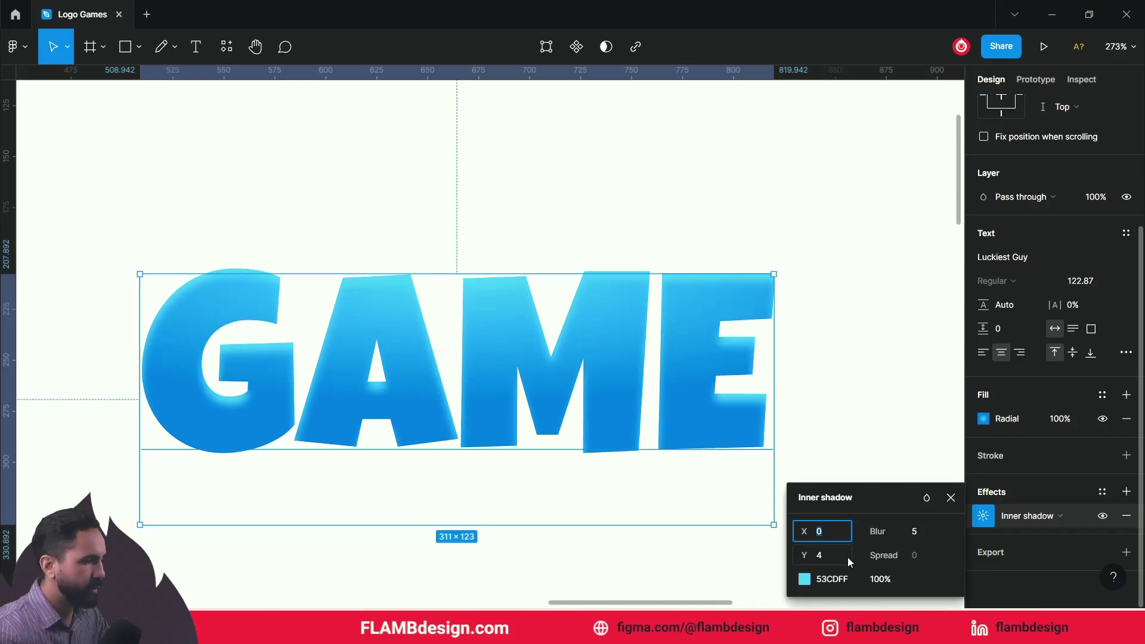
{"action": "left_click_drag", "start_coordinate": [809, 555], "coordinate": [809, 555]}
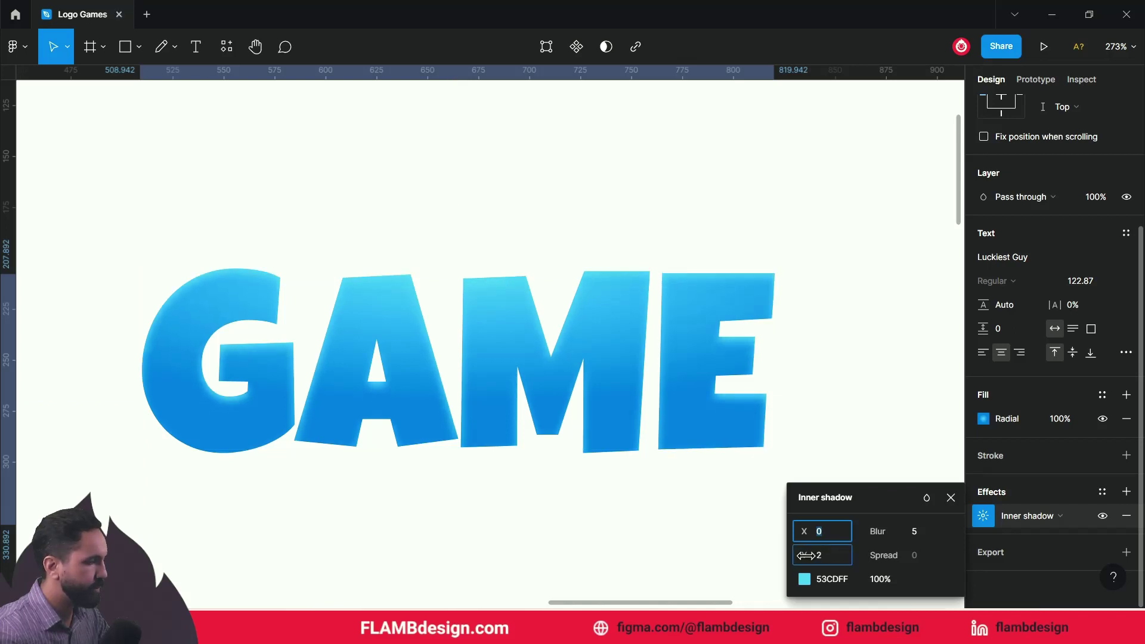
{"action": "left_click_drag", "start_coordinate": [808, 555], "coordinate": [831, 559]}
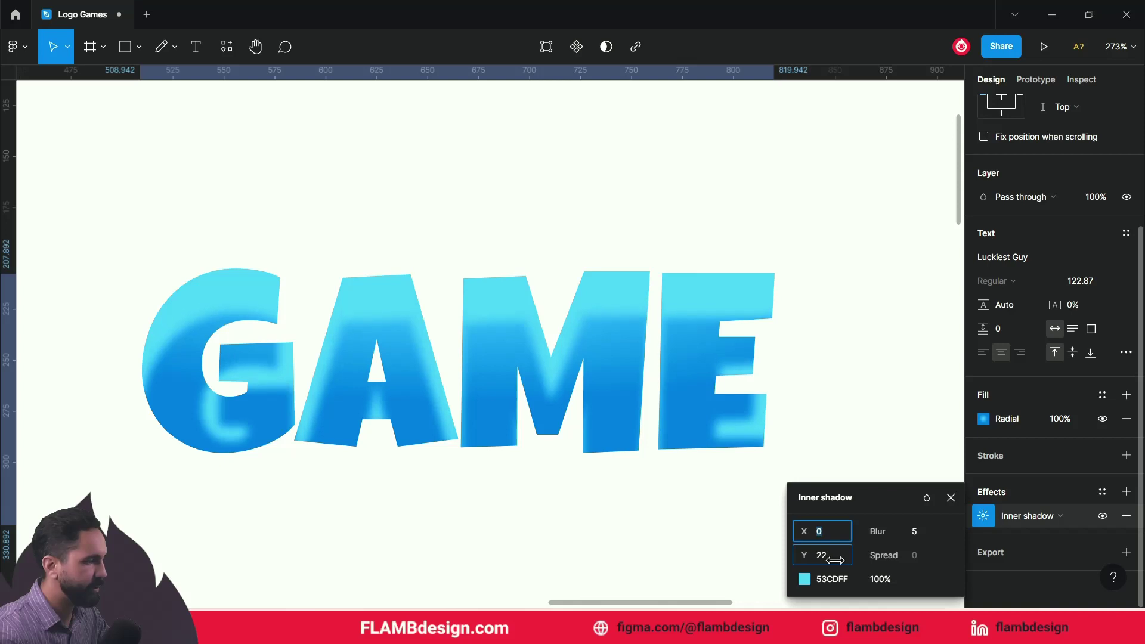
{"action": "left_click_drag", "start_coordinate": [831, 558], "coordinate": [811, 554]}
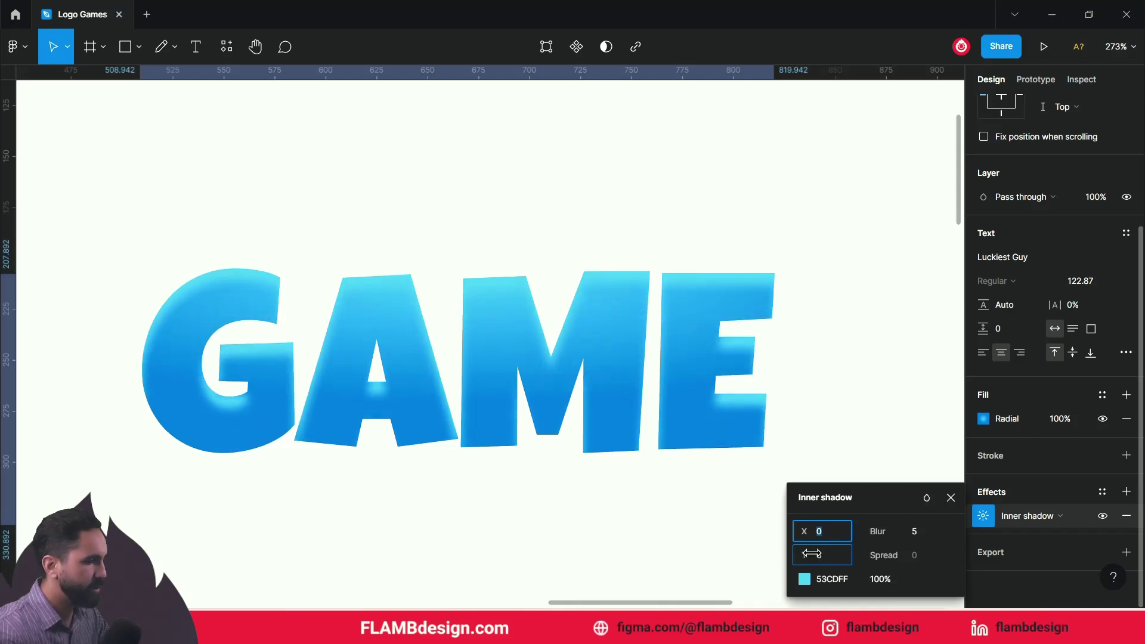
{"action": "left_click_drag", "start_coordinate": [810, 554], "coordinate": [806, 555]}
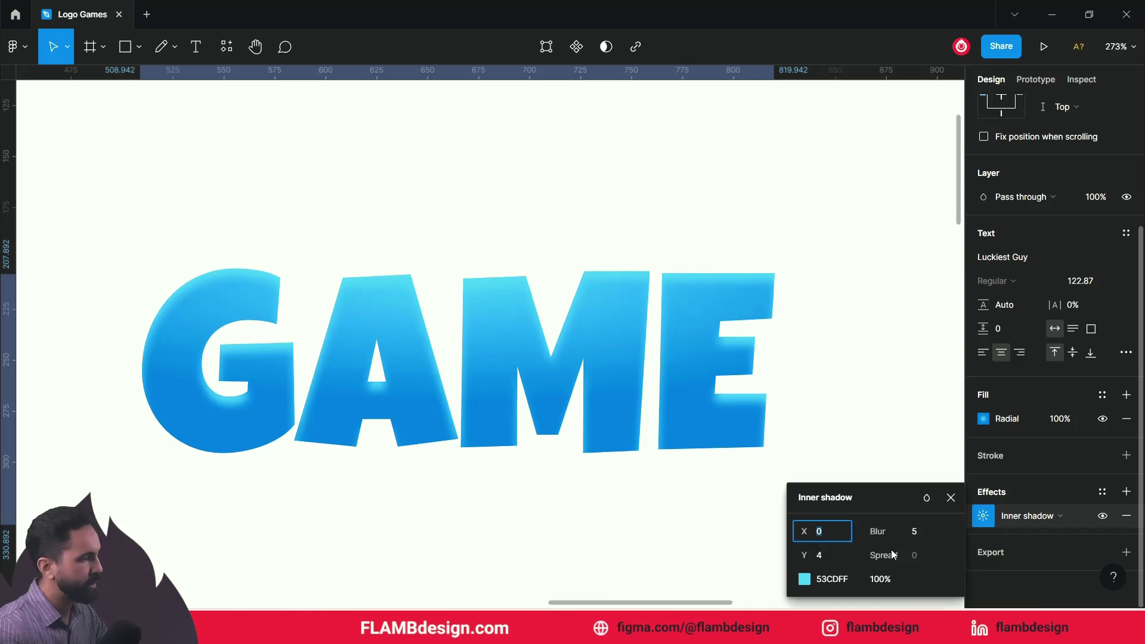
{"action": "left_click_drag", "start_coordinate": [881, 532], "coordinate": [882, 532]}
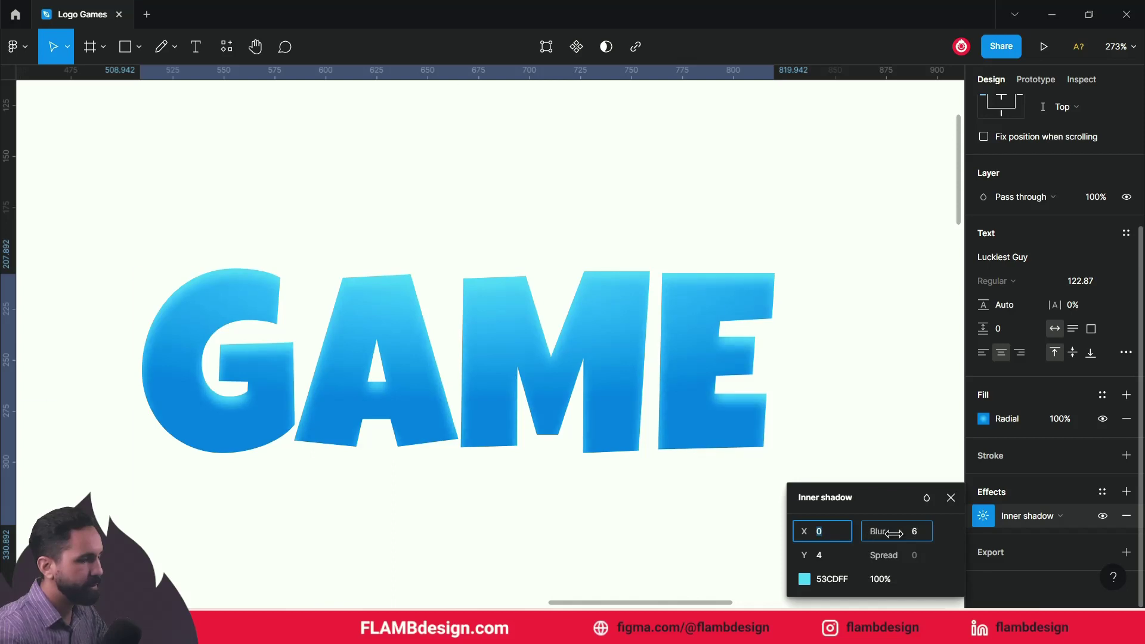
{"action": "left_click_drag", "start_coordinate": [893, 532], "coordinate": [892, 532]}
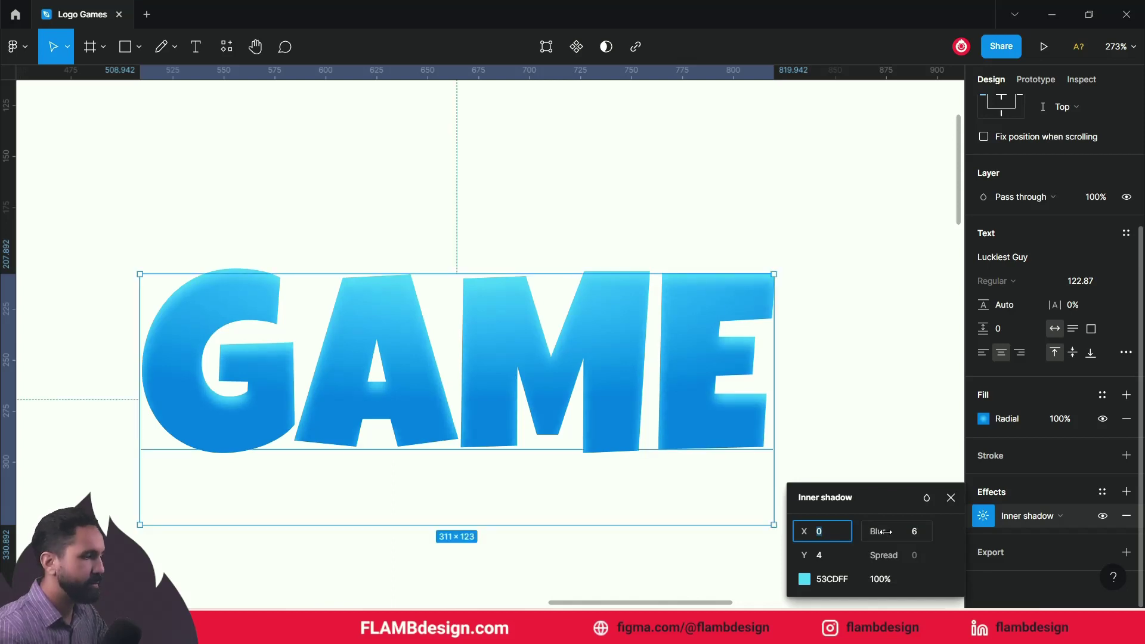
{"action": "left_click", "coordinate": [884, 398]}
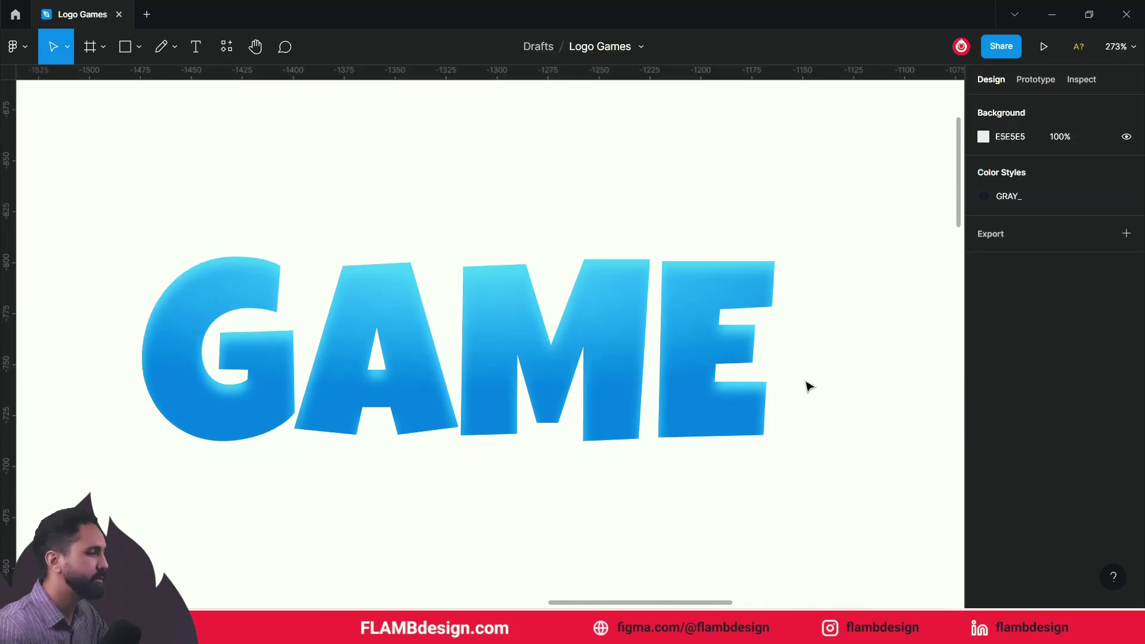
{"action": "left_click", "coordinate": [732, 351]}
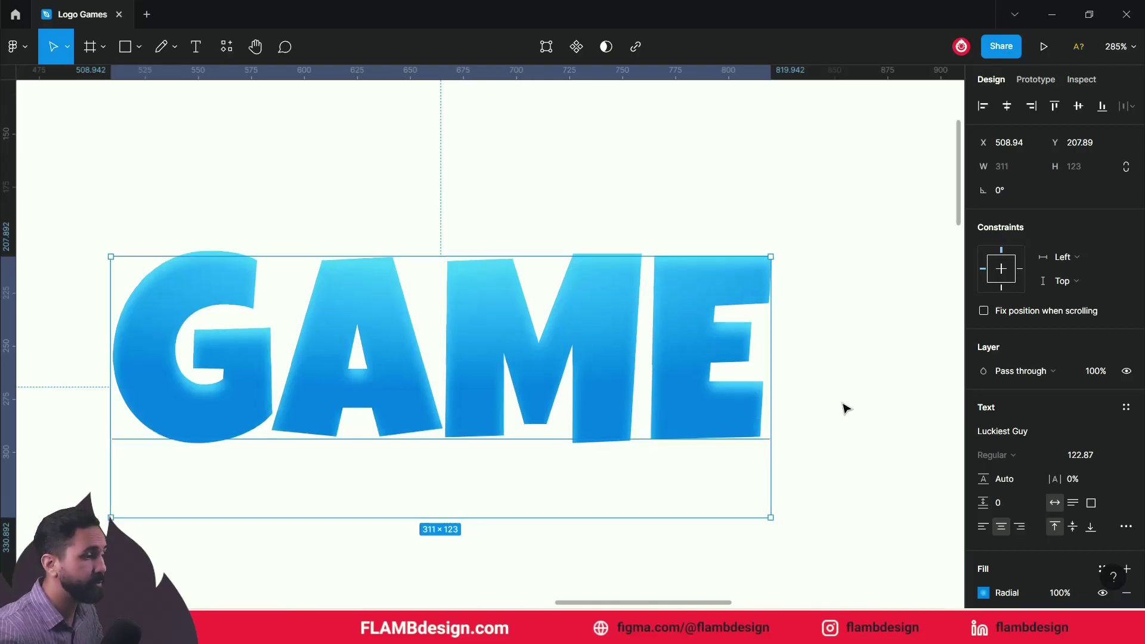
- Draw a rectangle around GAME, send it behind the text, and fill it dark blue 014CA5
{"action": "scroll", "coordinate": [844, 405], "scroll_direction": "down", "scroll_amount": 3}
{"action": "scroll", "coordinate": [845, 406], "scroll_direction": "down", "scroll_amount": 1}
{"action": "scroll", "coordinate": [846, 408], "scroll_direction": "down", "scroll_amount": 2}
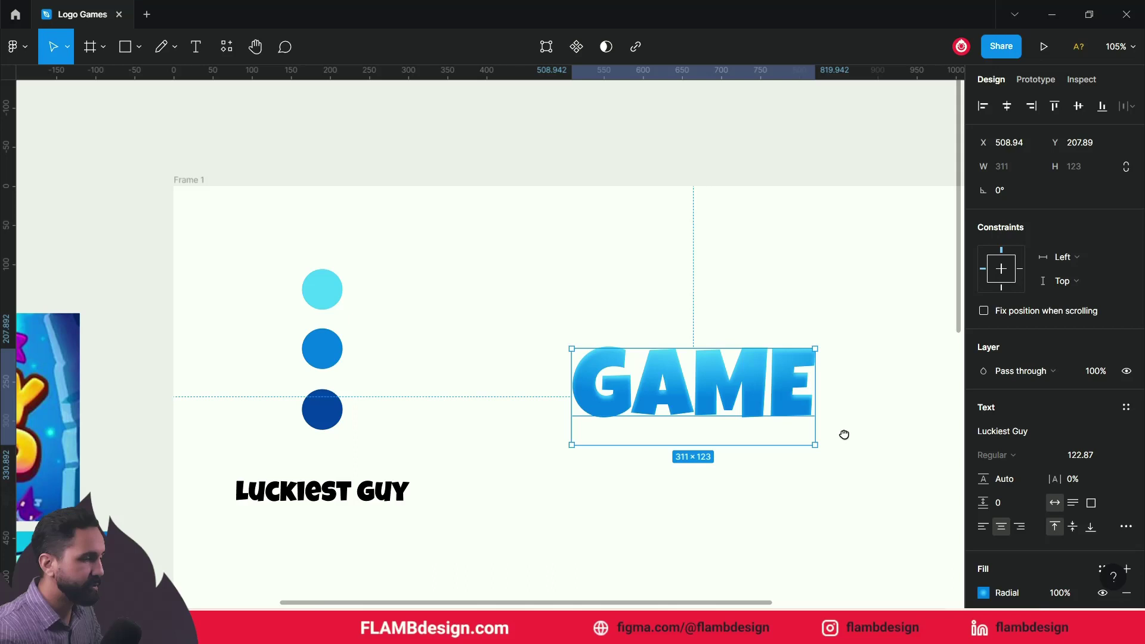
{"action": "left_click_drag", "start_coordinate": [843, 435], "coordinate": [752, 366]}
{"action": "left_click", "coordinate": [777, 425]}
{"action": "key", "text": "r"}
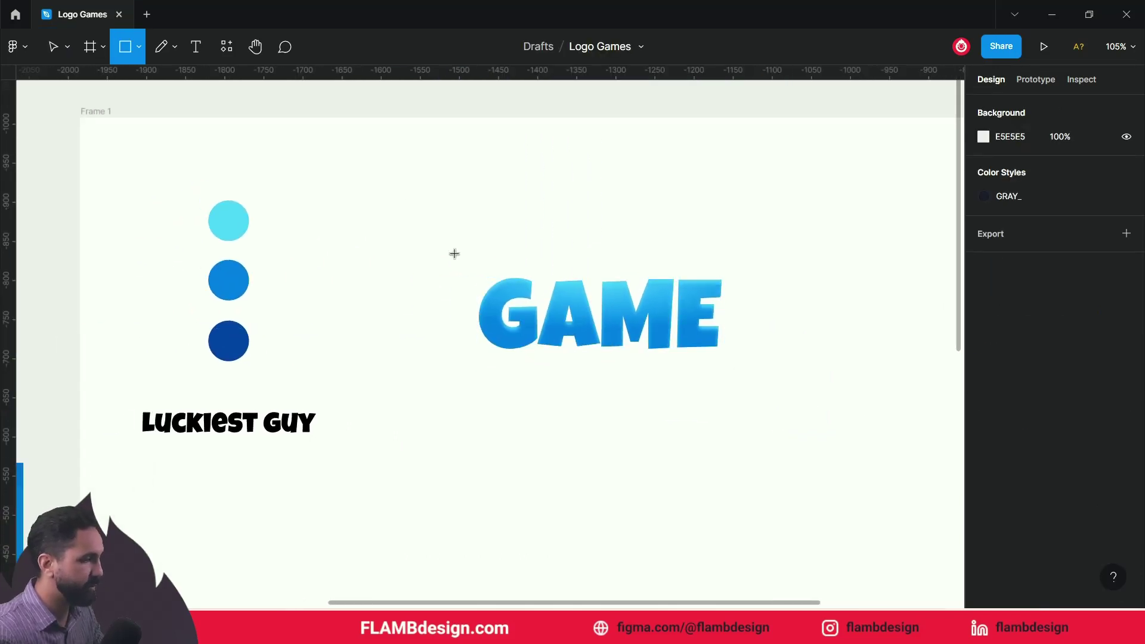
{"action": "left_click_drag", "start_coordinate": [389, 194], "coordinate": [794, 432]}
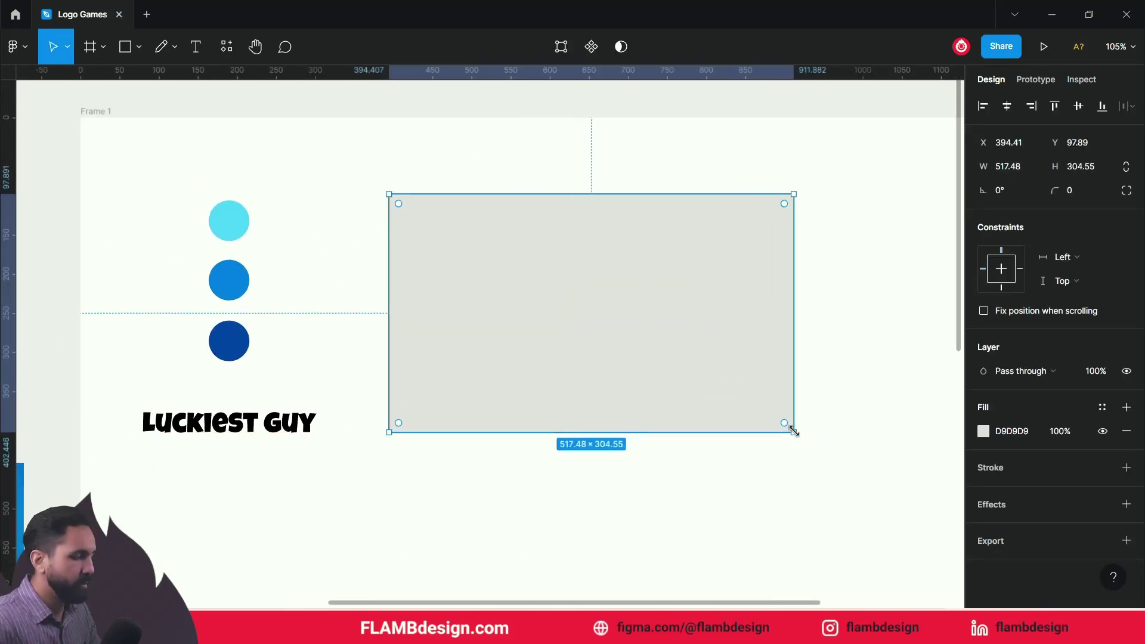
{"action": "key", "text": "ctrl+["}
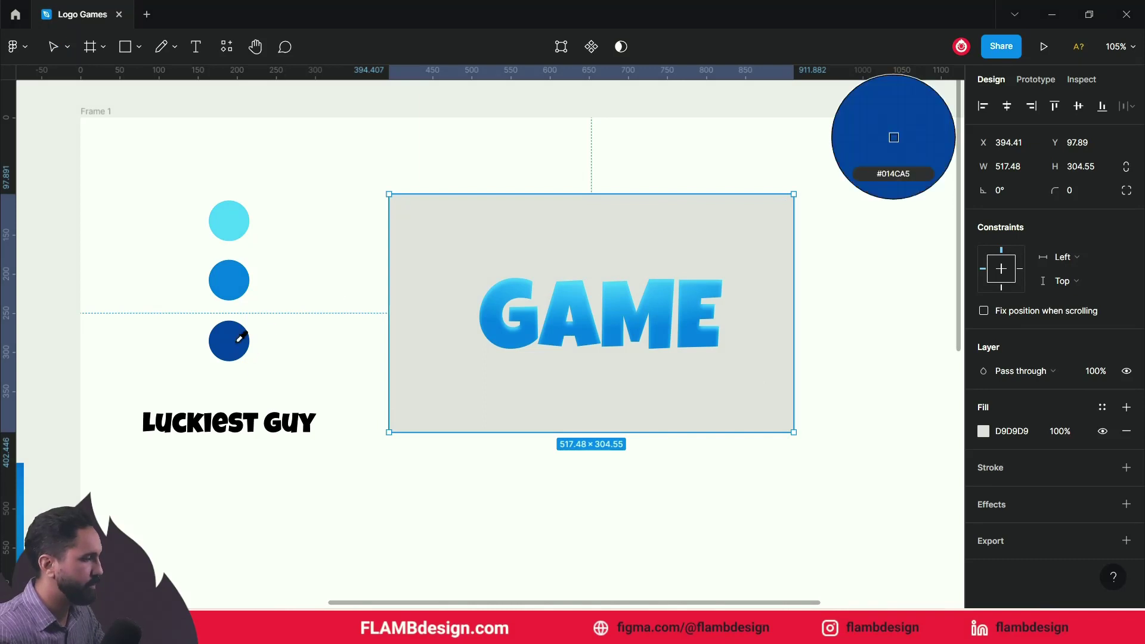
{"action": "left_click", "coordinate": [238, 334]}
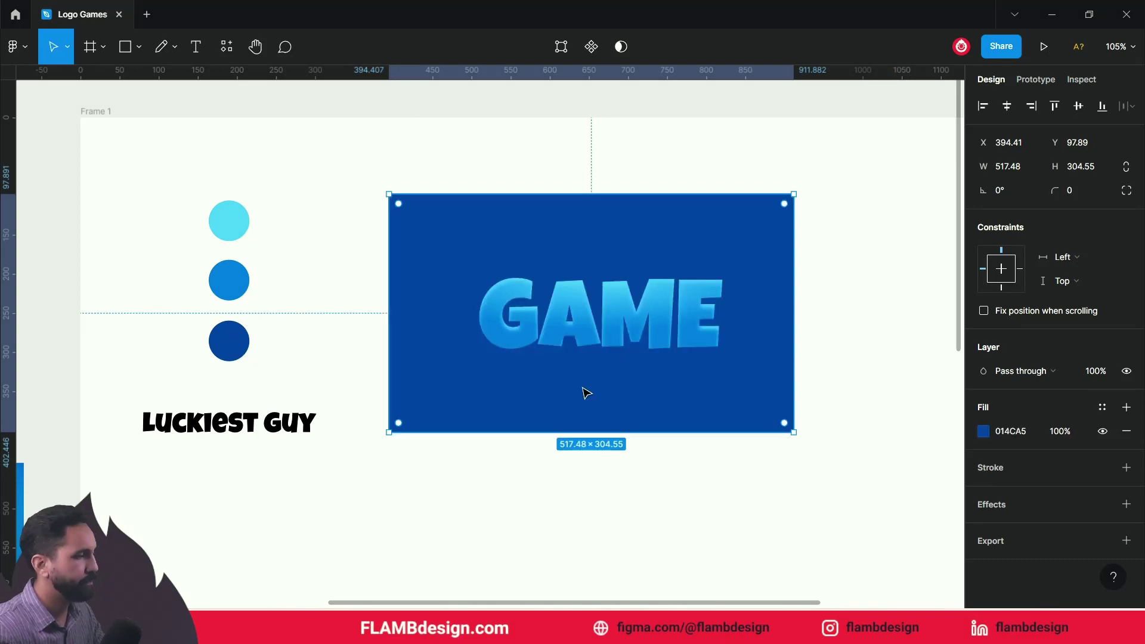
- Duplicate GAME's inner shadow and make the copy's colour white FFFFFF
{"action": "left_click", "coordinate": [829, 327]}
{"action": "left_click", "coordinate": [656, 336]}
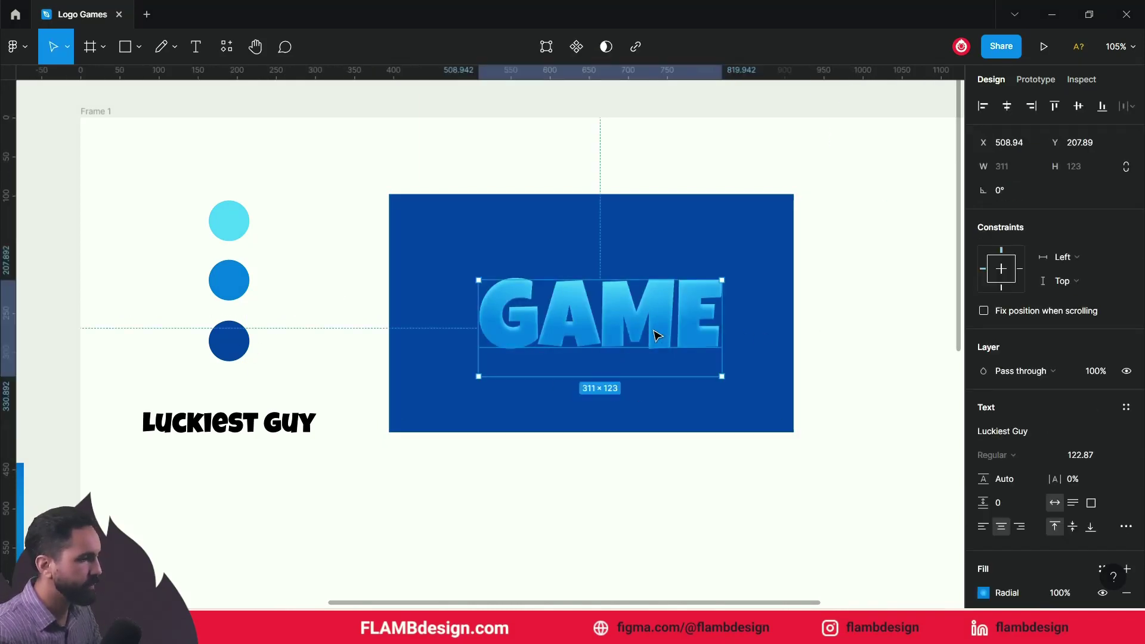
{"action": "left_click", "coordinate": [653, 330]}
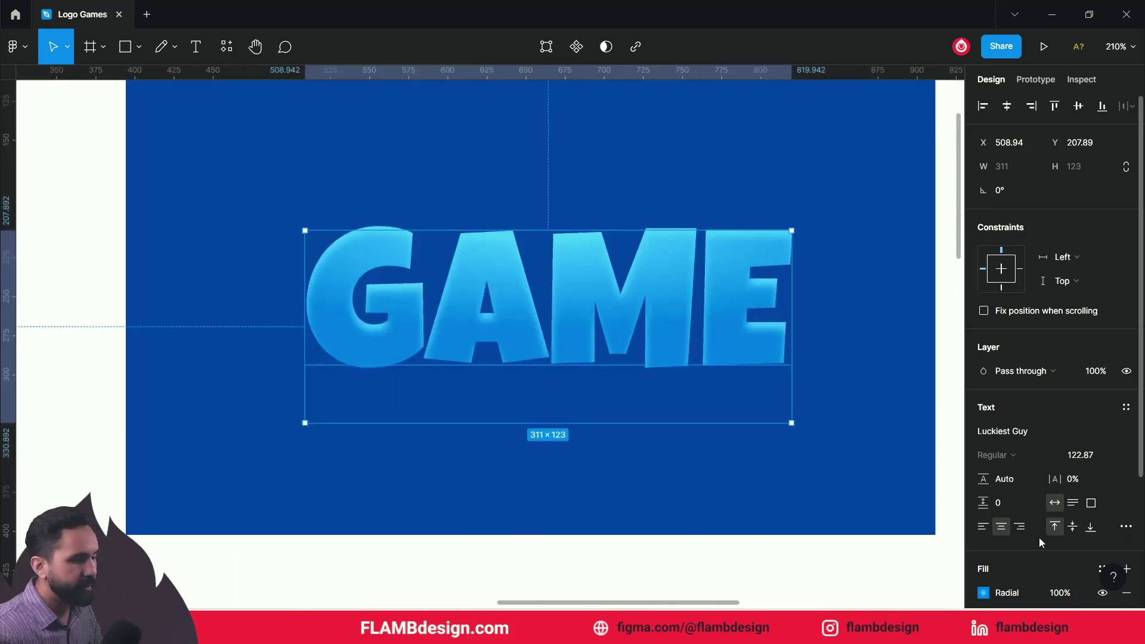
{"action": "scroll", "coordinate": [1061, 418], "scroll_direction": "down", "scroll_amount": 3}
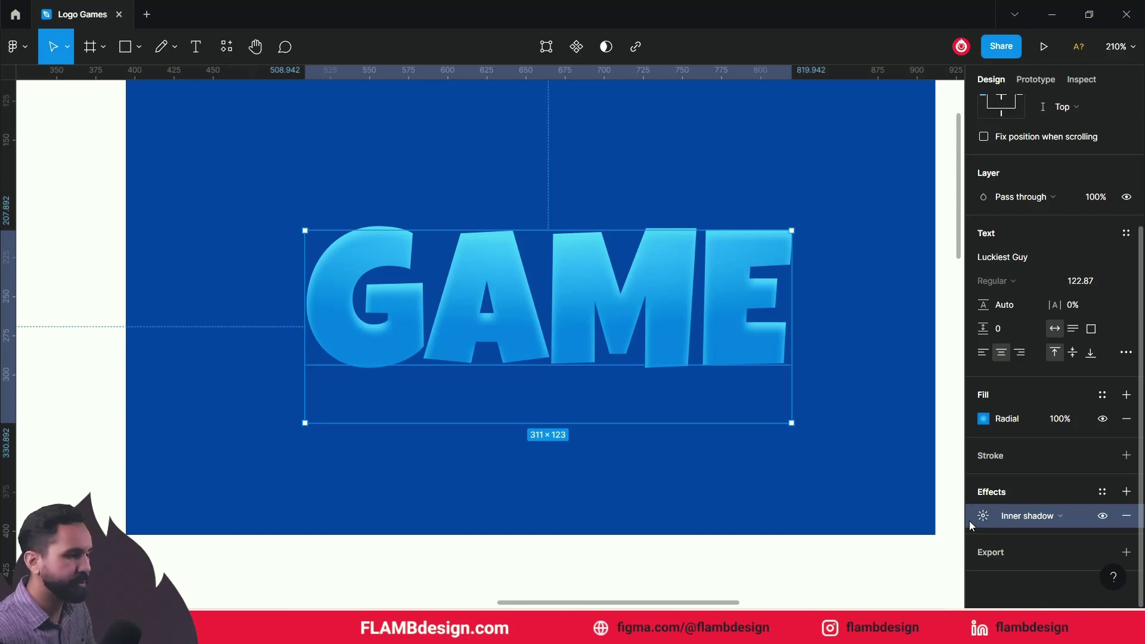
{"action": "key", "text": "ctrl+v"}
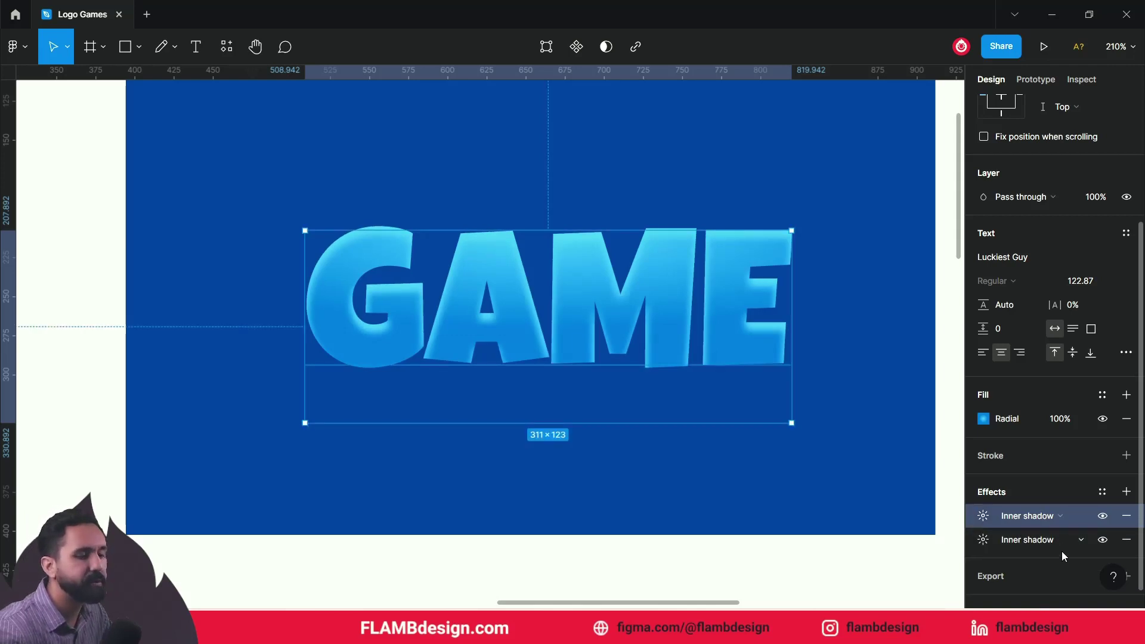
{"action": "left_click", "coordinate": [982, 518]}
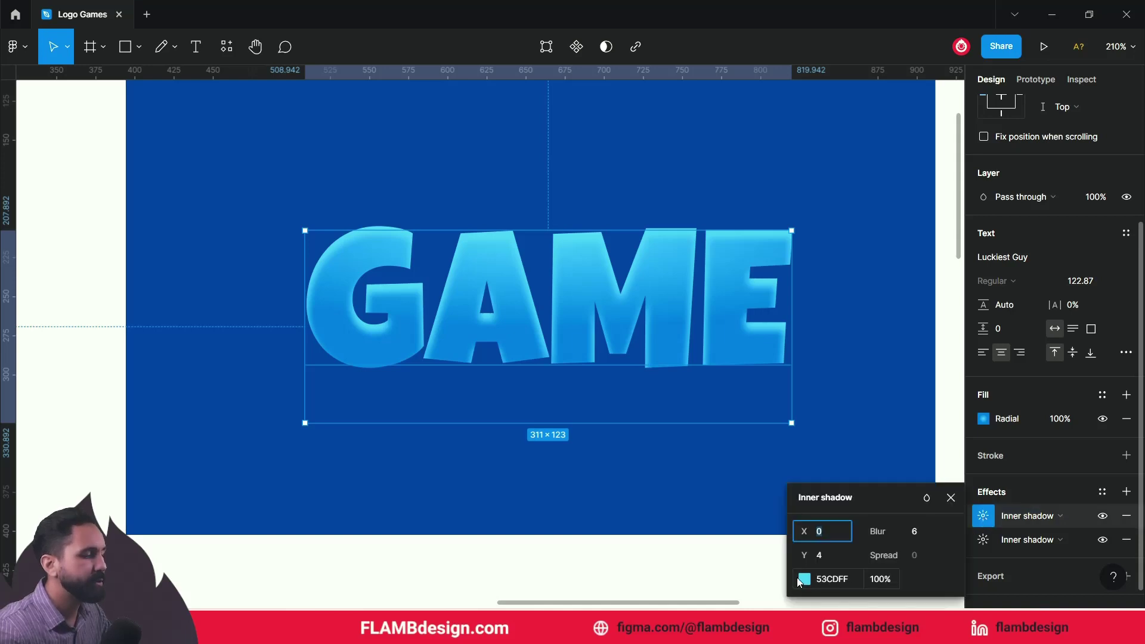
{"action": "left_click", "coordinate": [804, 579]}
{"action": "mouse_move", "coordinate": [659, 367]}
{"action": "left_mouse_down"}
{"action": "mouse_move", "coordinate": [635, 259]}
{"action": "mouse_move", "coordinate": [605, 212]}
{"action": "left_mouse_up"}
{"action": "left_click", "coordinate": [772, 220]}
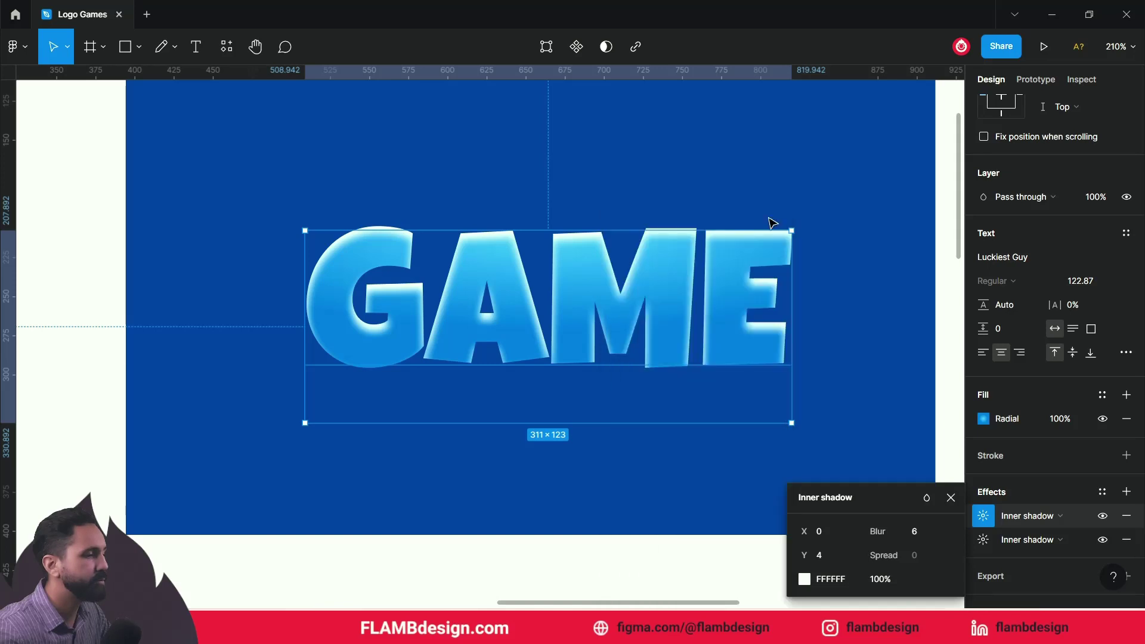
- Set the white inner shadow's Y offset to 2 and blur to 2
{"action": "left_click", "coordinate": [877, 534]}
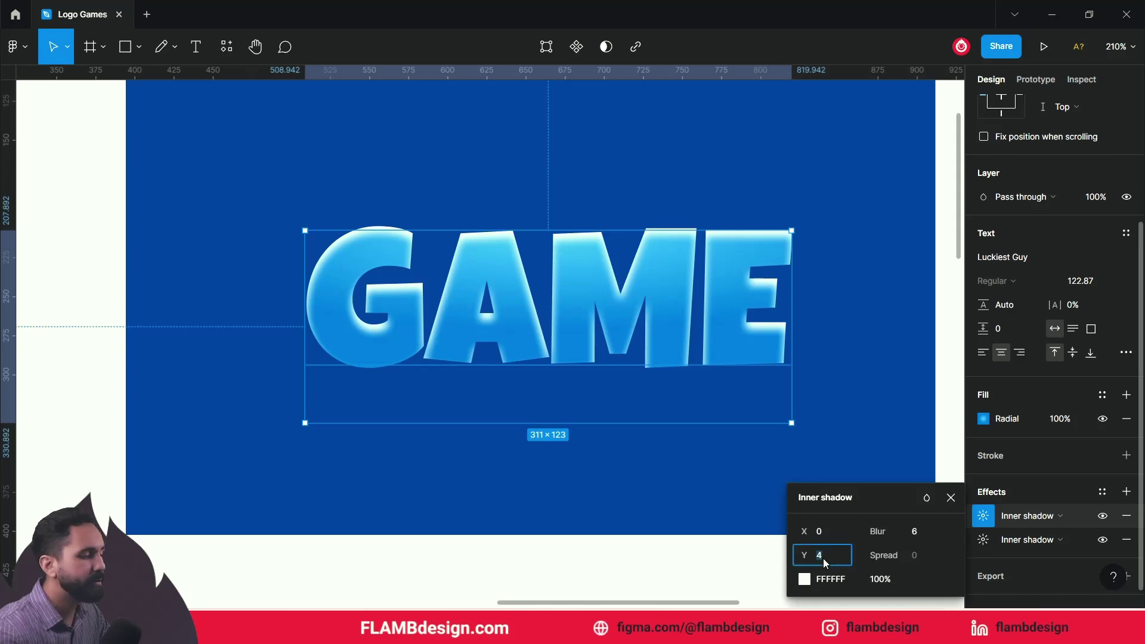
{"action": "key", "text": "BackSpace"}
{"action": "type", "text": "1"}
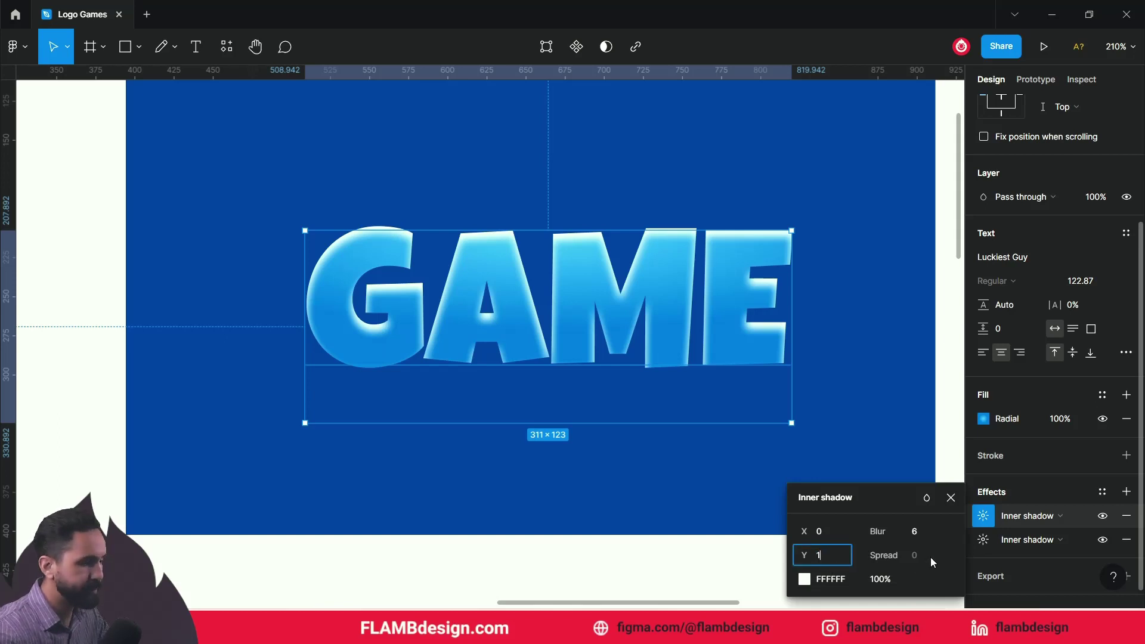
{"action": "key", "text": "Return"}
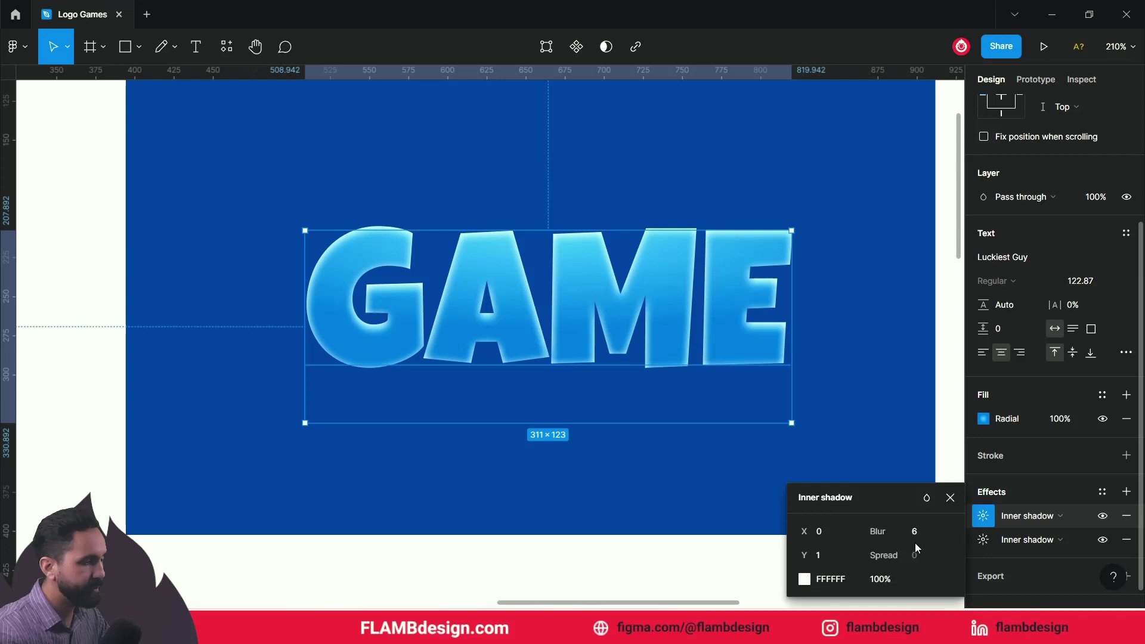
{"action": "left_click_drag", "start_coordinate": [881, 532], "coordinate": [819, 533]}
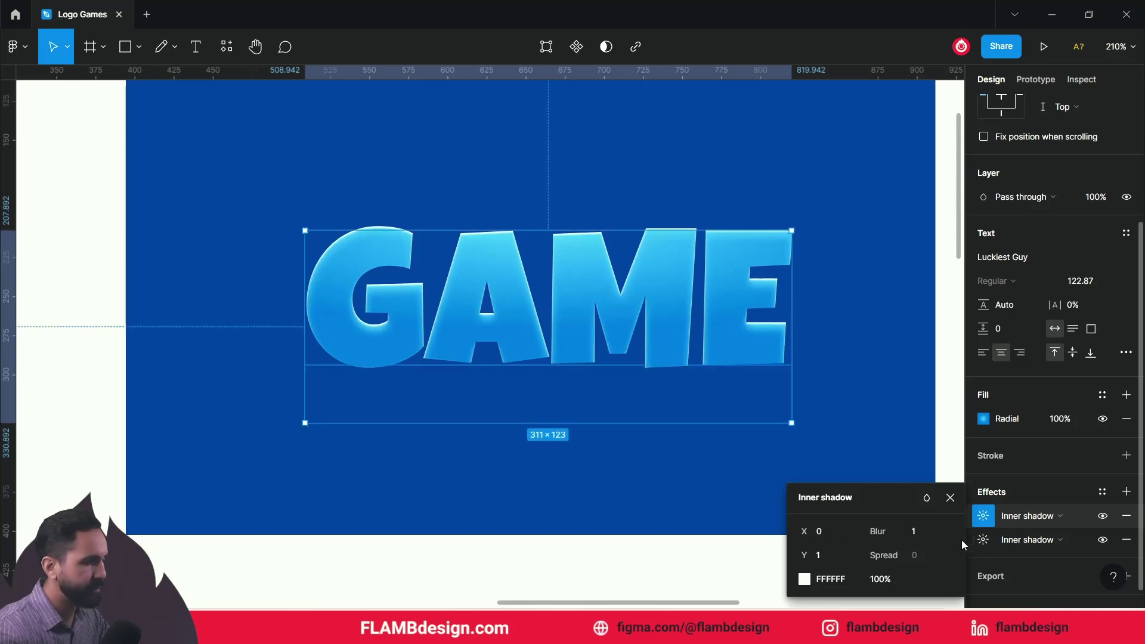
{"action": "left_click", "coordinate": [884, 535]}
{"action": "left_click_drag", "start_coordinate": [884, 536], "coordinate": [892, 535]}
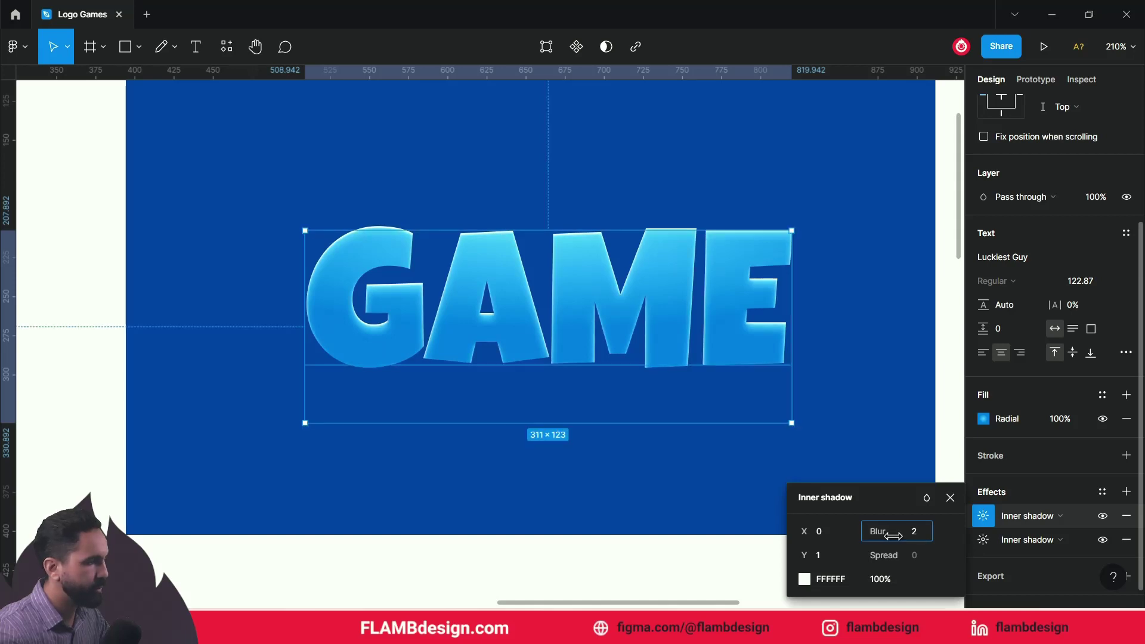
{"action": "left_click_drag", "start_coordinate": [815, 559], "coordinate": [807, 556]}
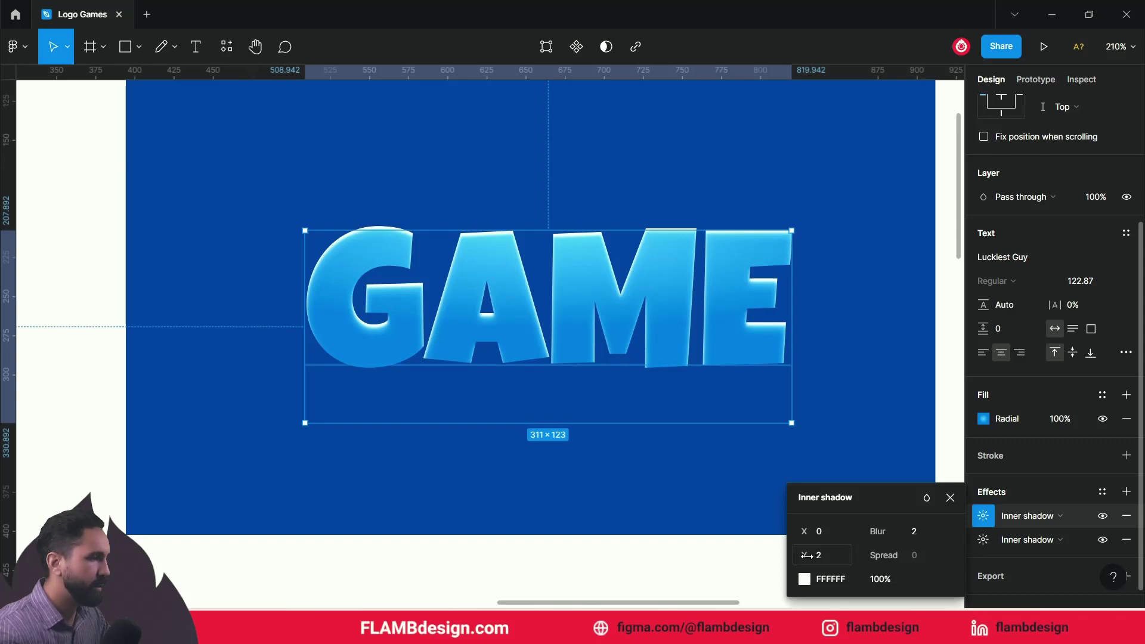
{"action": "left_click", "coordinate": [851, 384]}
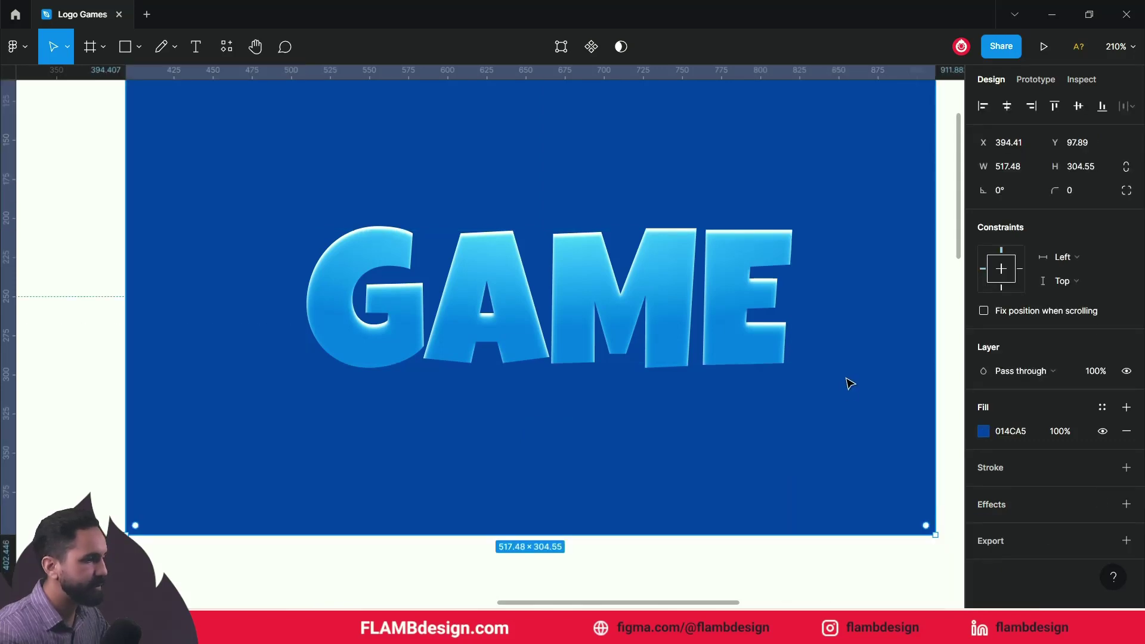
- Preview the GAME text, then nudge it slightly left inside the blue frame
{"action": "left_click", "coordinate": [679, 327]}
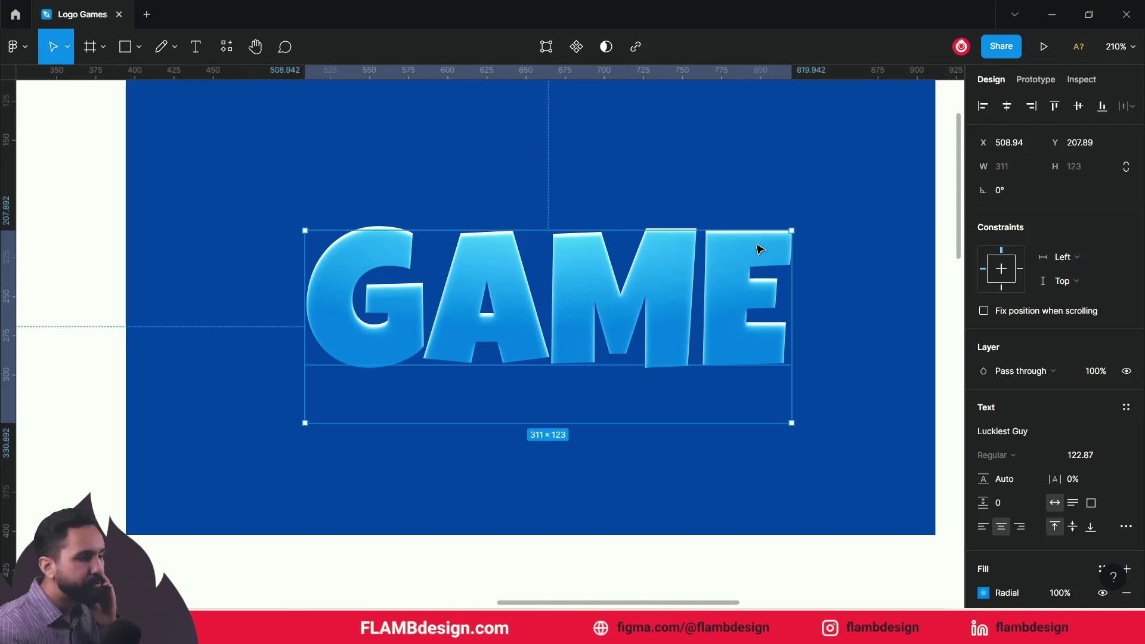
{"action": "scroll", "coordinate": [734, 328], "scroll_direction": "down", "scroll_amount": 2}
{"action": "scroll", "coordinate": [729, 337], "scroll_direction": "down", "scroll_amount": 3}
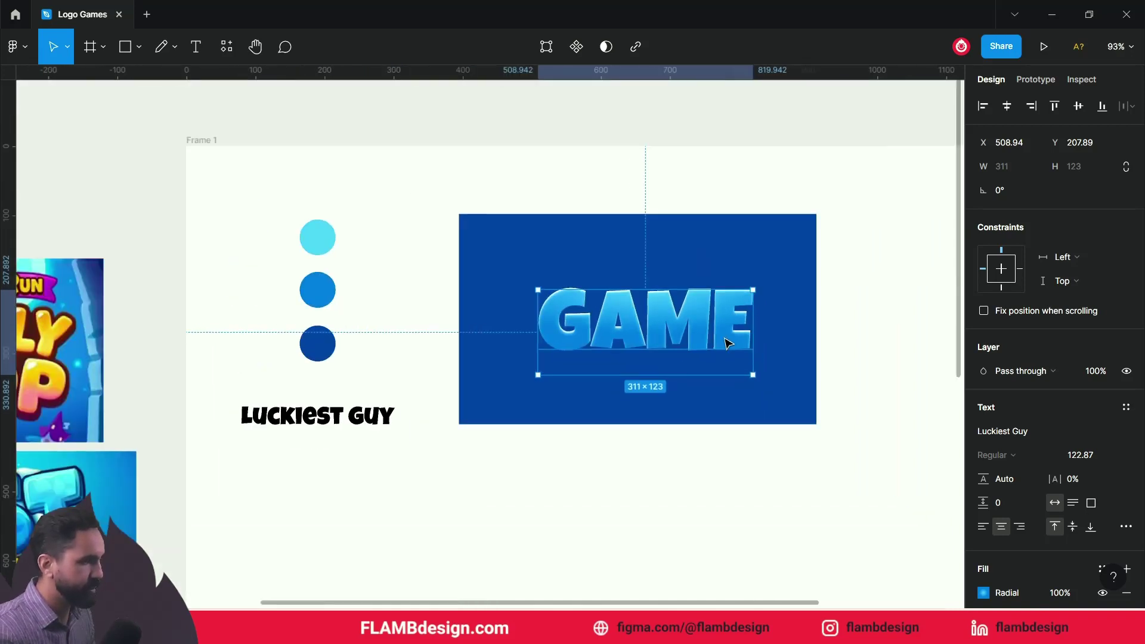
{"action": "scroll", "coordinate": [728, 341], "scroll_direction": "down", "scroll_amount": 3}
{"action": "left_click", "coordinate": [850, 339]}
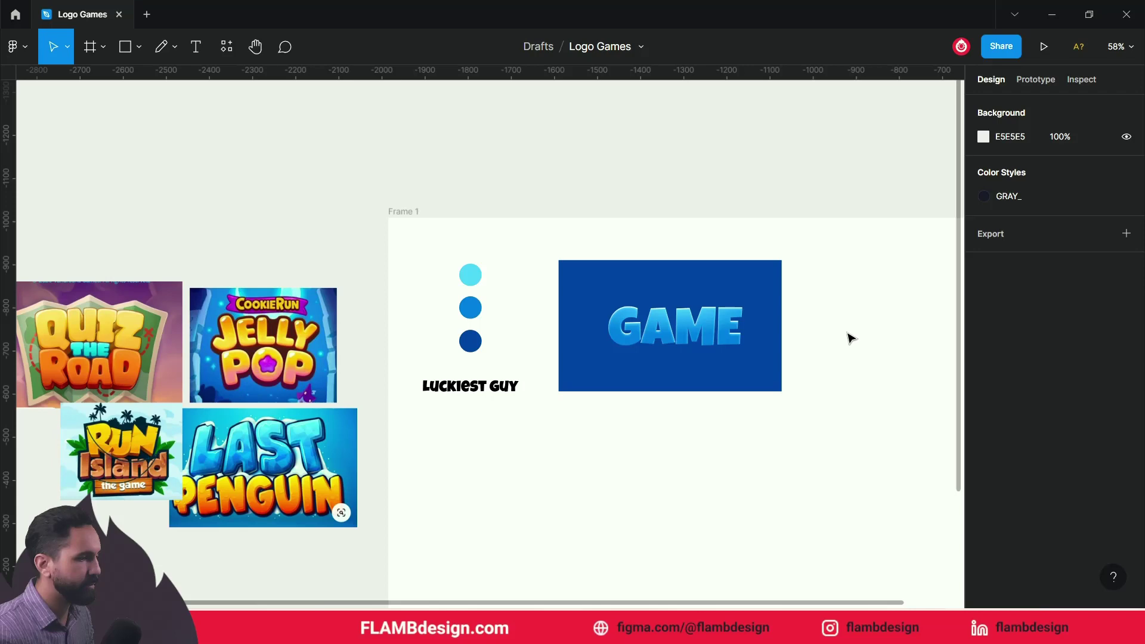
{"action": "scroll", "coordinate": [782, 324], "scroll_direction": "up", "scroll_amount": 1}
{"action": "scroll", "coordinate": [782, 325], "scroll_direction": "up", "scroll_amount": 2}
{"action": "scroll", "coordinate": [742, 334], "scroll_direction": "up", "scroll_amount": 1}
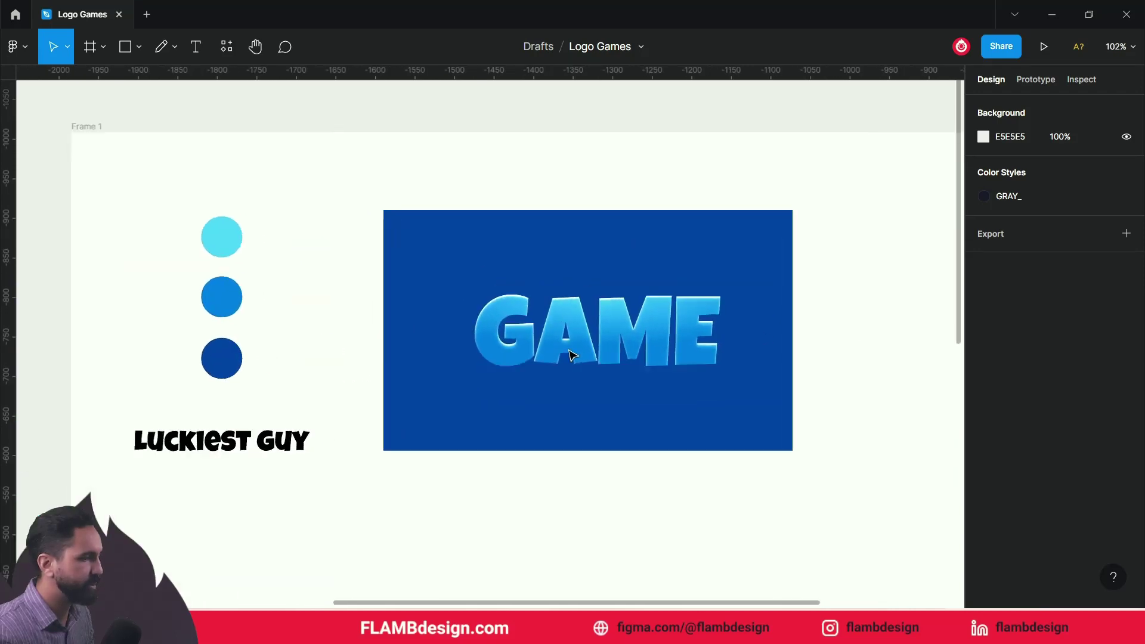
{"action": "scroll", "coordinate": [572, 355], "scroll_direction": "up", "scroll_amount": 2}
{"action": "scroll", "coordinate": [572, 355], "scroll_direction": "up", "scroll_amount": 2}
{"action": "scroll", "coordinate": [571, 355], "scroll_direction": "up", "scroll_amount": 2}
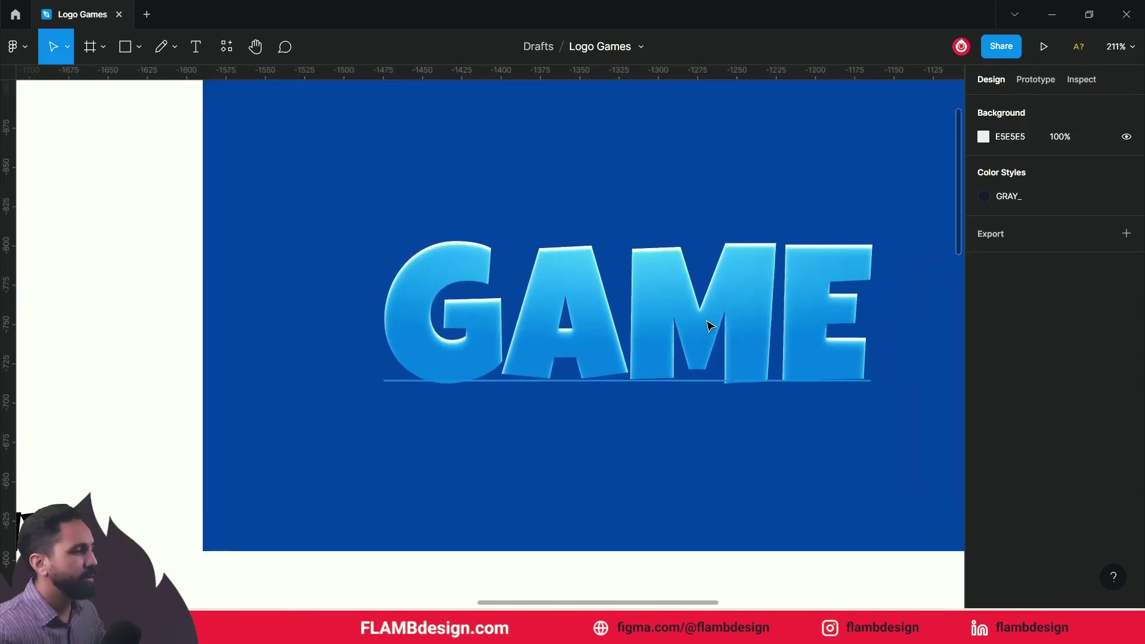
{"action": "left_click", "coordinate": [699, 326]}
{"action": "left_click_drag", "start_coordinate": [699, 325], "coordinate": [690, 326]}
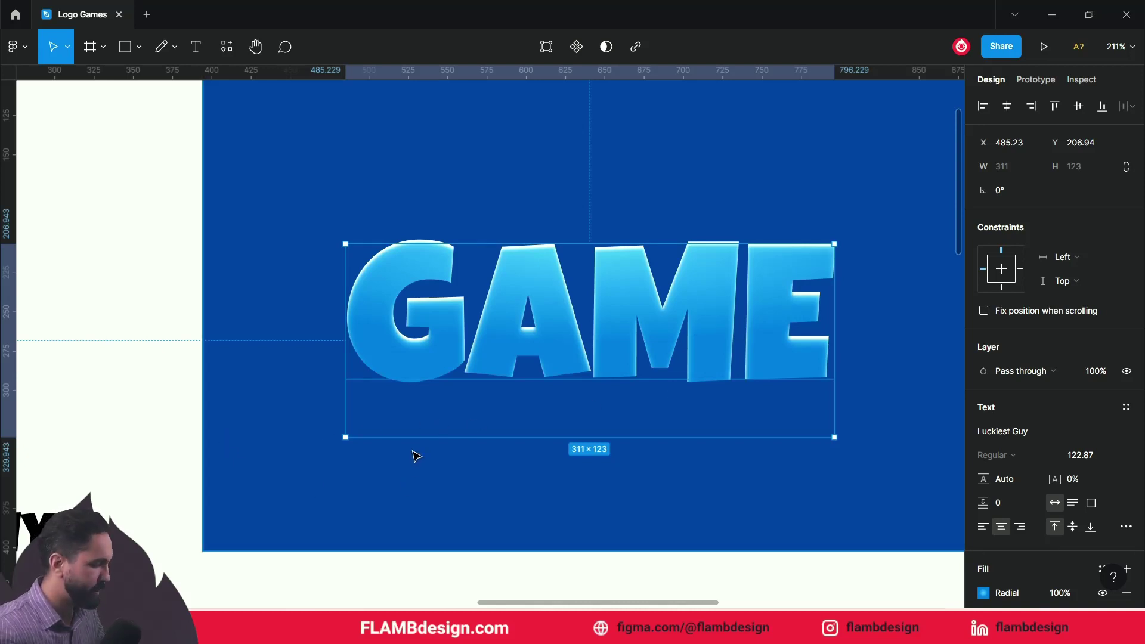
- Pan over to compare against the reference game logos, then reselect GAME
{"action": "scroll", "coordinate": [460, 423], "scroll_direction": "down", "scroll_amount": 3}
{"action": "scroll", "coordinate": [460, 423], "scroll_direction": "down", "scroll_amount": 5}
{"action": "left_click_drag", "start_coordinate": [212, 422], "coordinate": [451, 360]}
{"action": "scroll", "coordinate": [203, 396], "scroll_direction": "up", "scroll_amount": 2}
{"action": "scroll", "coordinate": [203, 396], "scroll_direction": "up", "scroll_amount": 2}
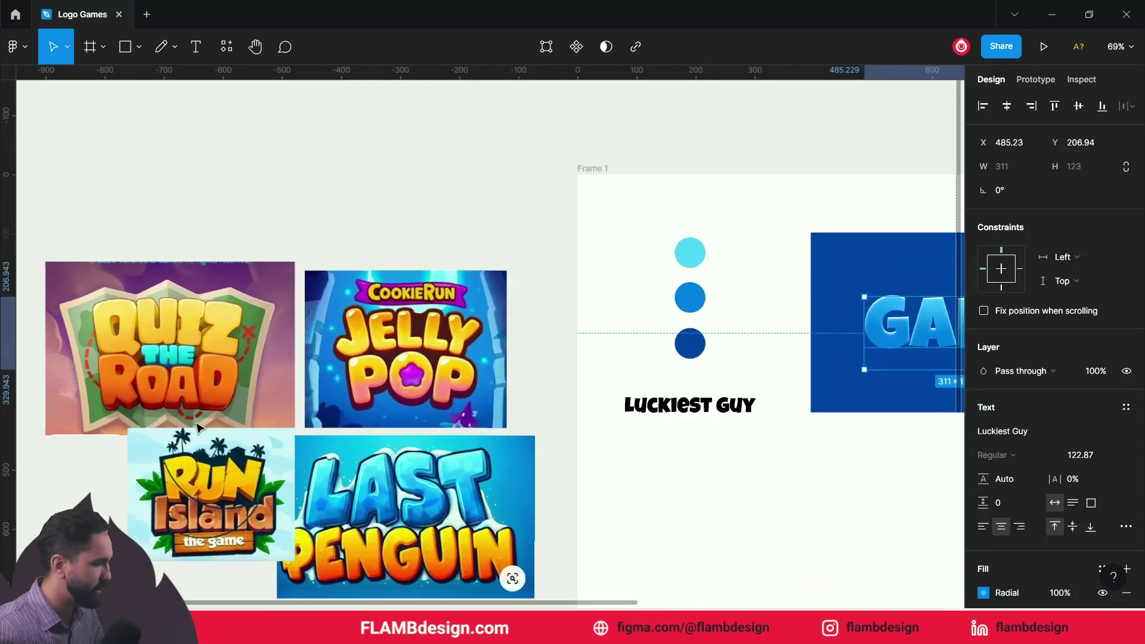
{"action": "scroll", "coordinate": [203, 397], "scroll_direction": "up", "scroll_amount": 3}
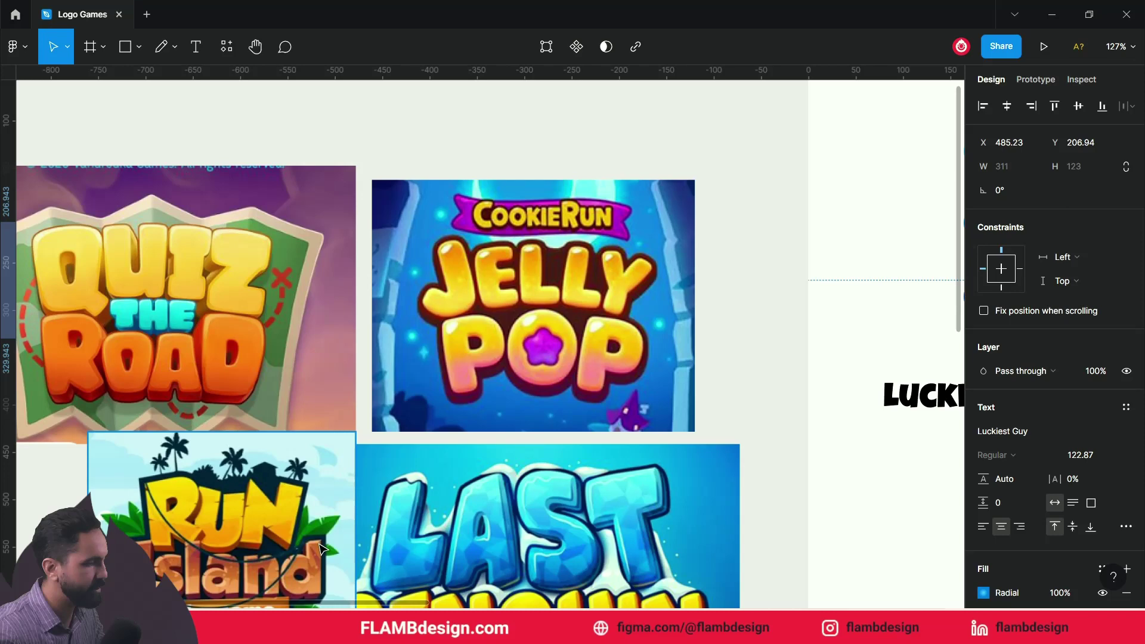
{"action": "scroll", "coordinate": [292, 499], "scroll_direction": "down", "scroll_amount": 2}
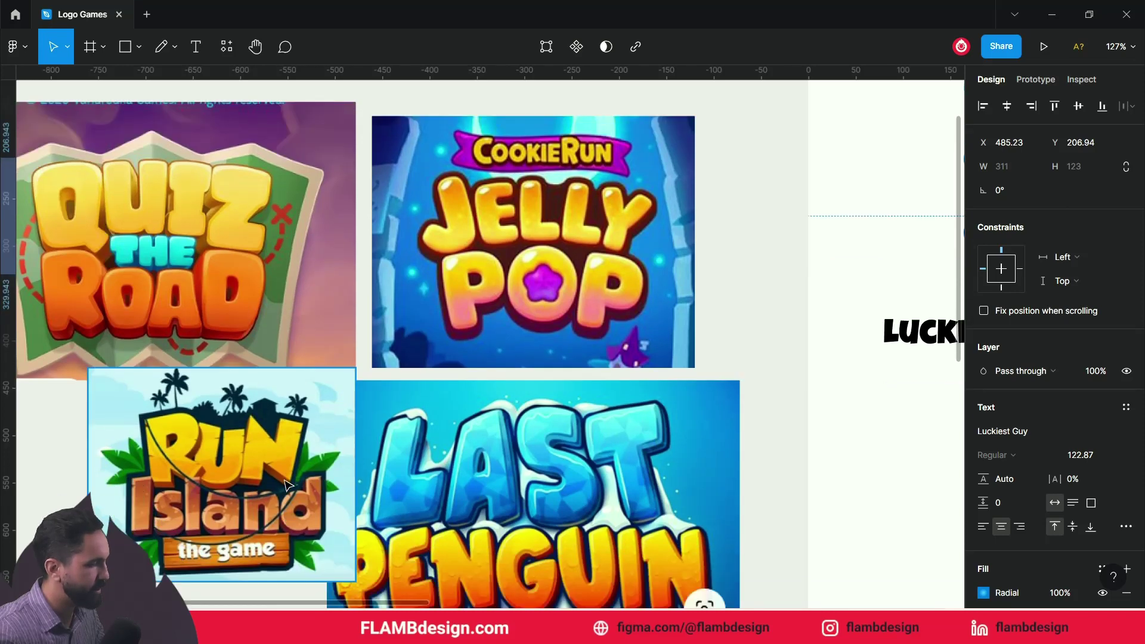
{"action": "scroll", "coordinate": [477, 492], "scroll_direction": "down", "scroll_amount": 5}
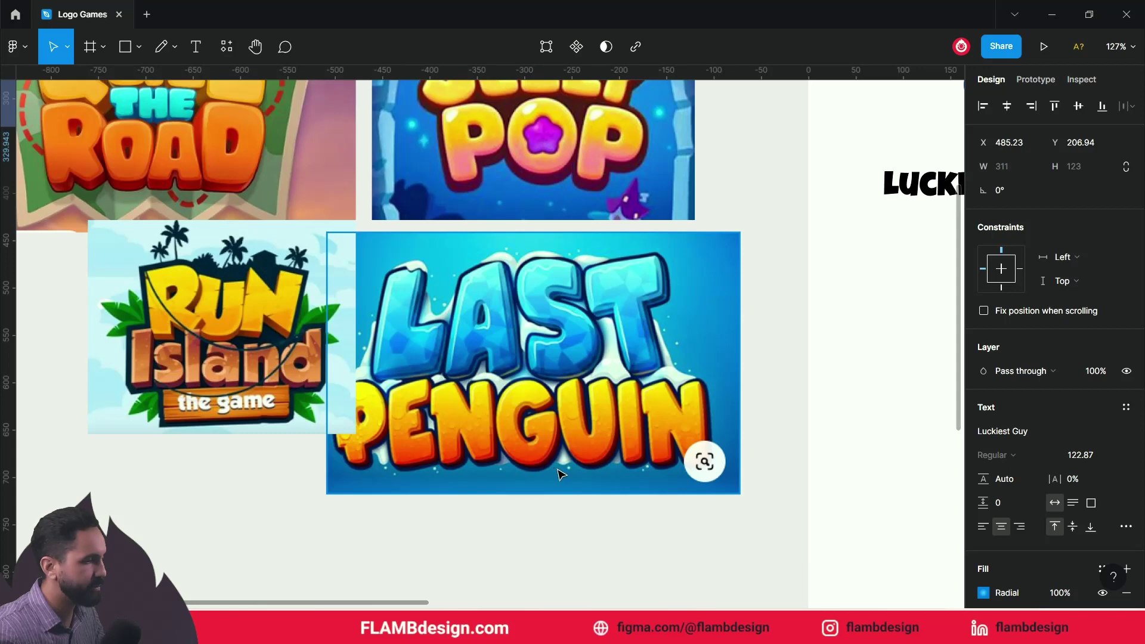
{"action": "scroll", "coordinate": [541, 456], "scroll_direction": "down", "scroll_amount": 1}
{"action": "scroll", "coordinate": [541, 457], "scroll_direction": "down", "scroll_amount": 3, "text": "ctrl"}
{"action": "scroll", "coordinate": [540, 458], "scroll_direction": "down", "scroll_amount": 2, "text": "ctrl"}
{"action": "scroll", "coordinate": [695, 409], "scroll_direction": "right", "scroll_amount": 1}
{"action": "scroll", "coordinate": [722, 365], "scroll_direction": "right", "scroll_amount": 5}
{"action": "scroll", "coordinate": [721, 365], "scroll_direction": "up", "scroll_amount": 2}
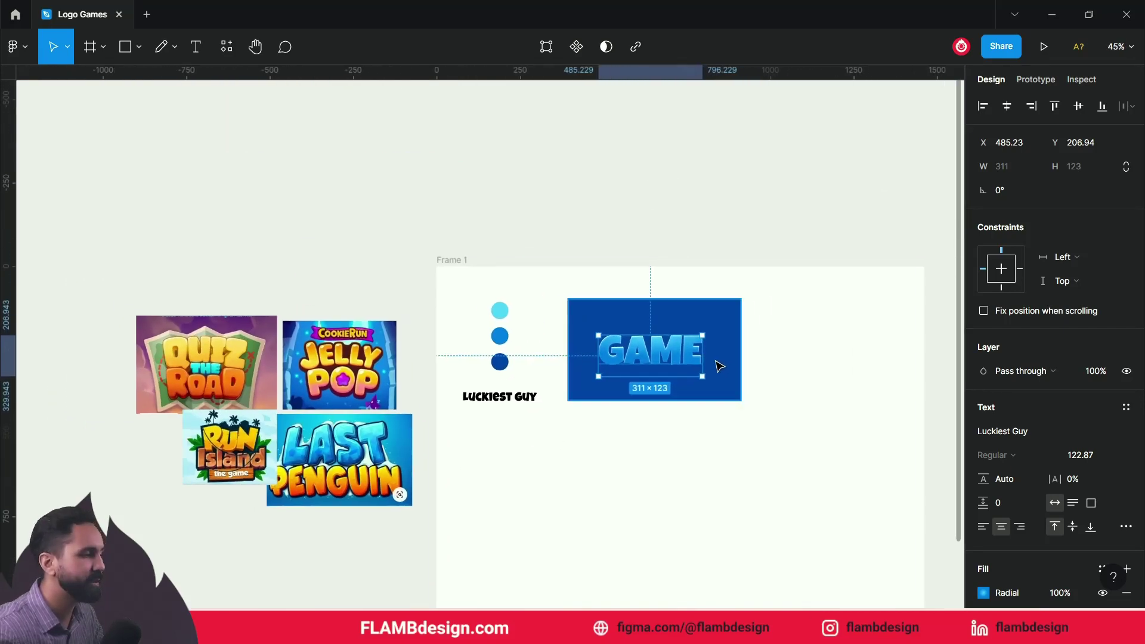
{"action": "scroll", "coordinate": [709, 363], "scroll_direction": "up", "scroll_amount": 1, "text": "ctrl"}
{"action": "scroll", "coordinate": [596, 370], "scroll_direction": "up", "scroll_amount": 2, "text": "ctrl"}
{"action": "scroll", "coordinate": [644, 370], "scroll_direction": "up", "scroll_amount": 1, "text": "ctrl"}
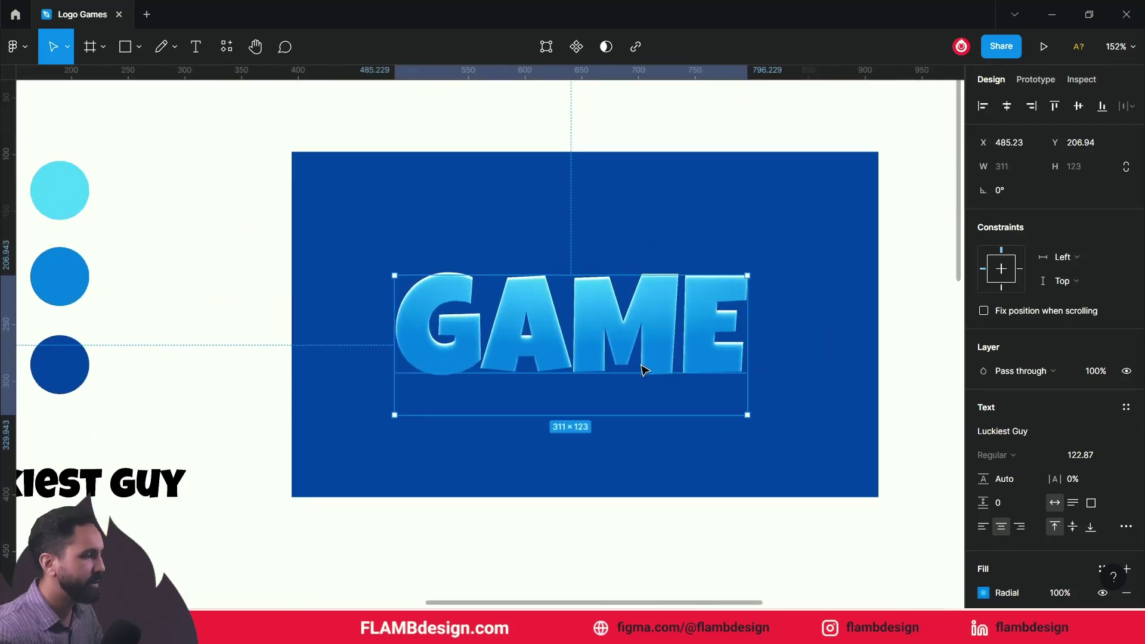
{"action": "scroll", "coordinate": [644, 370], "scroll_direction": "up", "scroll_amount": 1, "text": "ctrl"}
{"action": "scroll", "coordinate": [644, 370], "scroll_direction": "up", "scroll_amount": 1, "text": "ctrl"}
{"action": "scroll", "coordinate": [644, 367], "scroll_direction": "up", "scroll_amount": 1, "text": "ctrl"}
{"action": "key", "text": "Escape"}
{"action": "left_click", "coordinate": [308, 287]}
{"action": "scroll", "coordinate": [1035, 456], "scroll_direction": "down", "scroll_amount": 3}
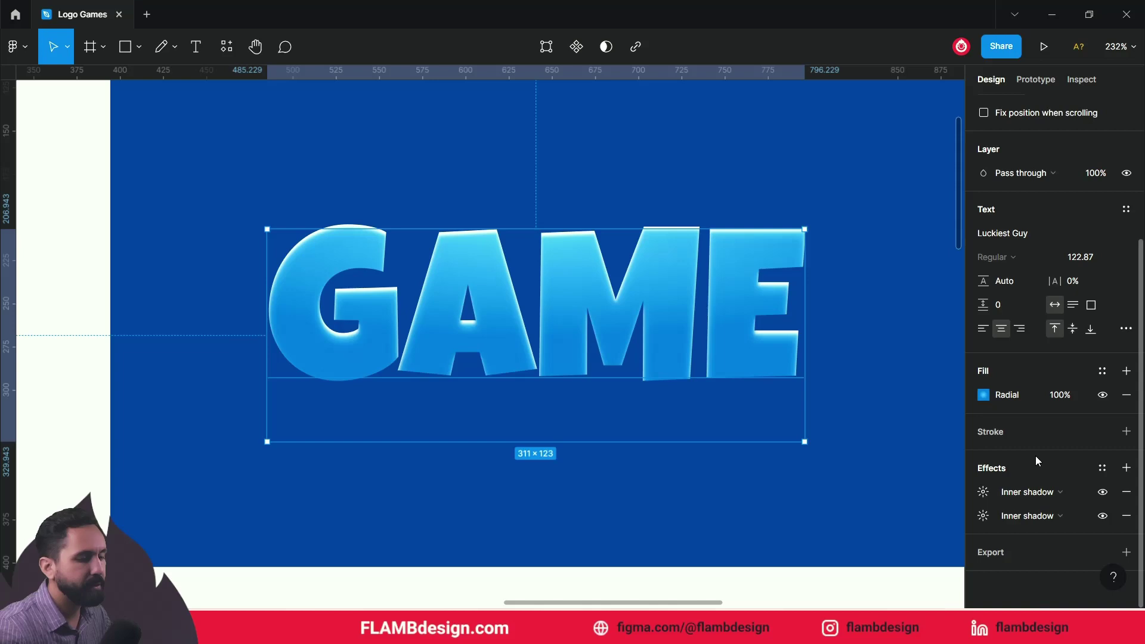
- Add a black drop shadow to GAME with blur 0 and 100% opacity
{"action": "left_click", "coordinate": [1127, 468]}
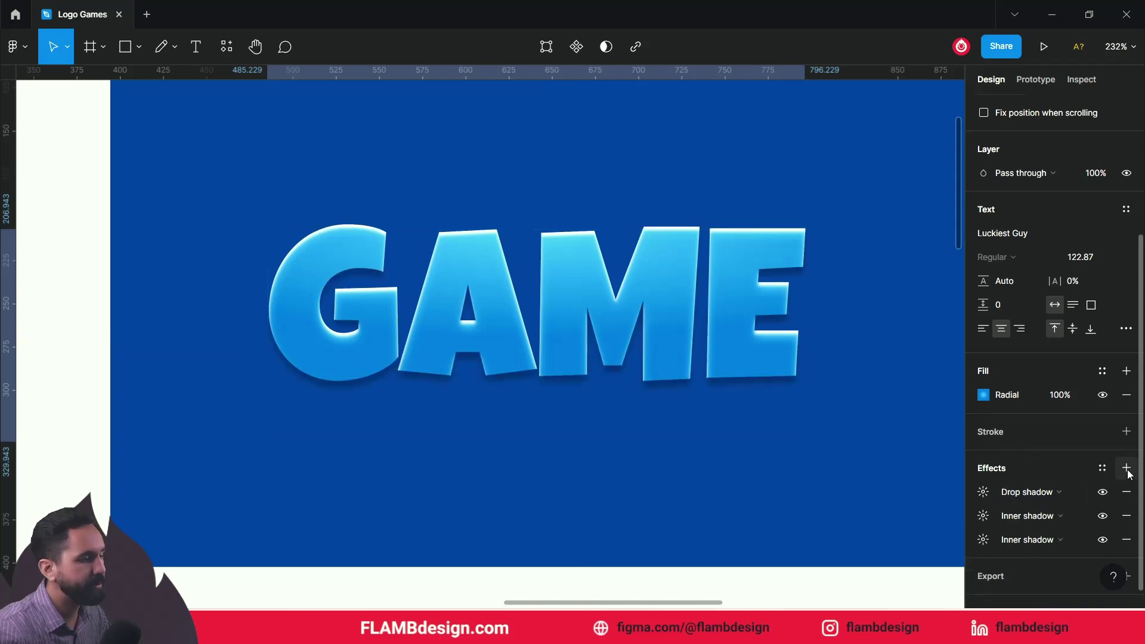
{"action": "left_click", "coordinate": [984, 492]}
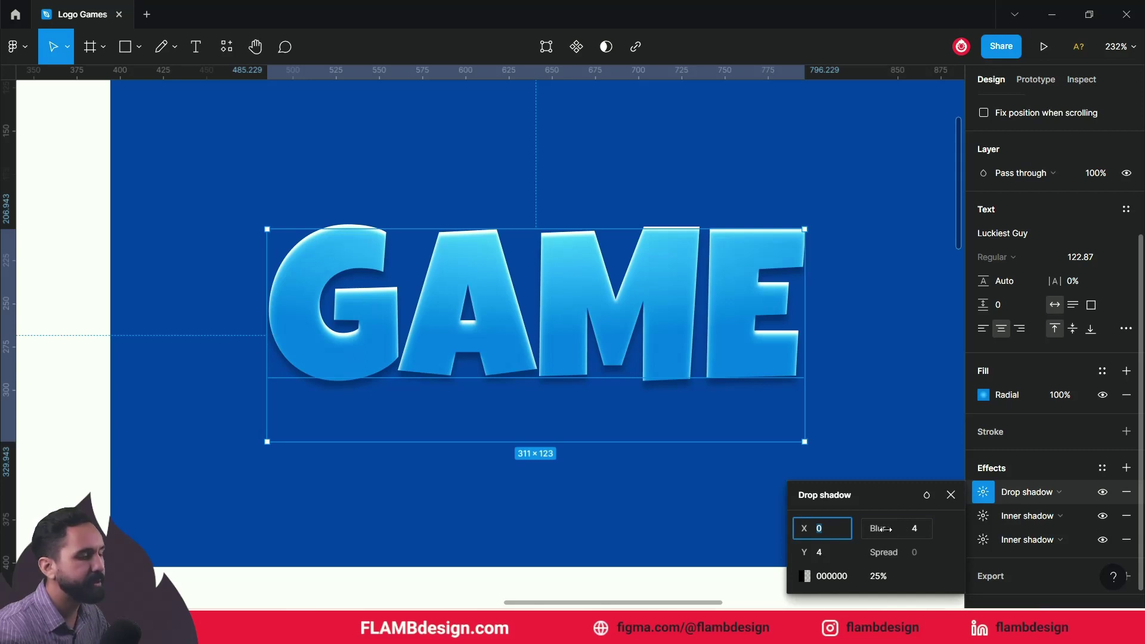
{"action": "left_click_drag", "start_coordinate": [882, 529], "coordinate": [865, 529]}
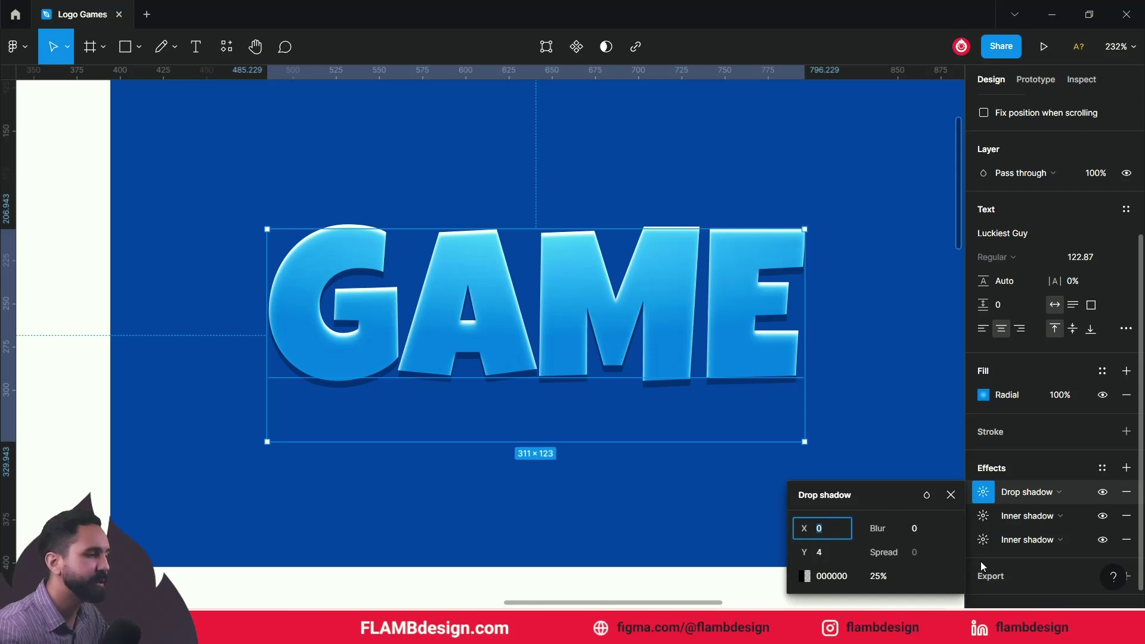
{"action": "left_click", "coordinate": [879, 577]}
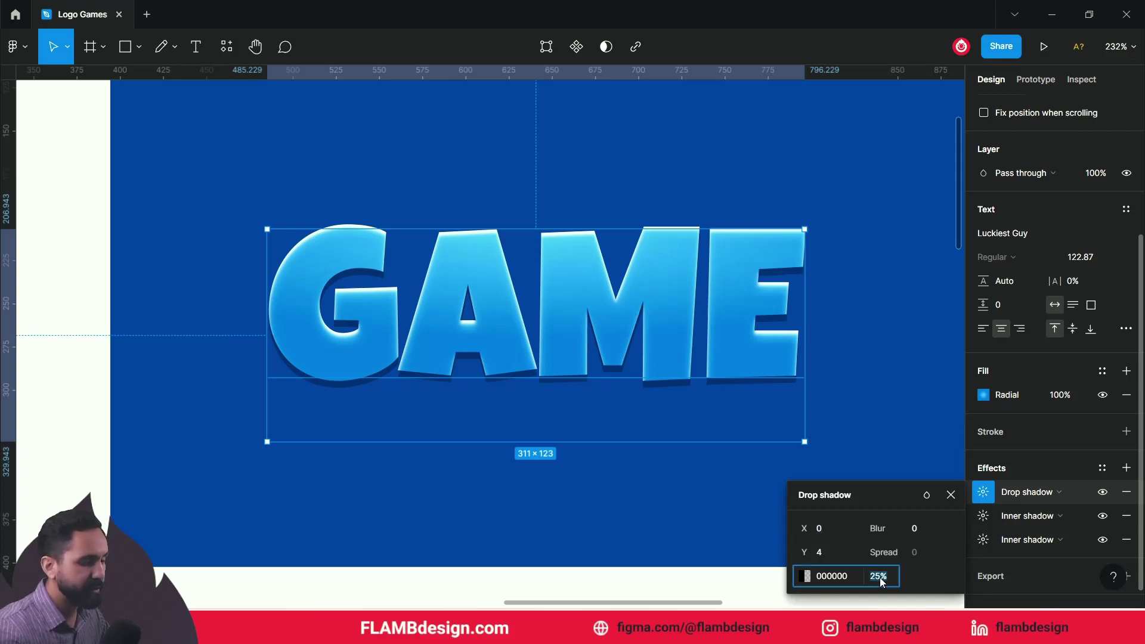
{"action": "type", "text": "100"}
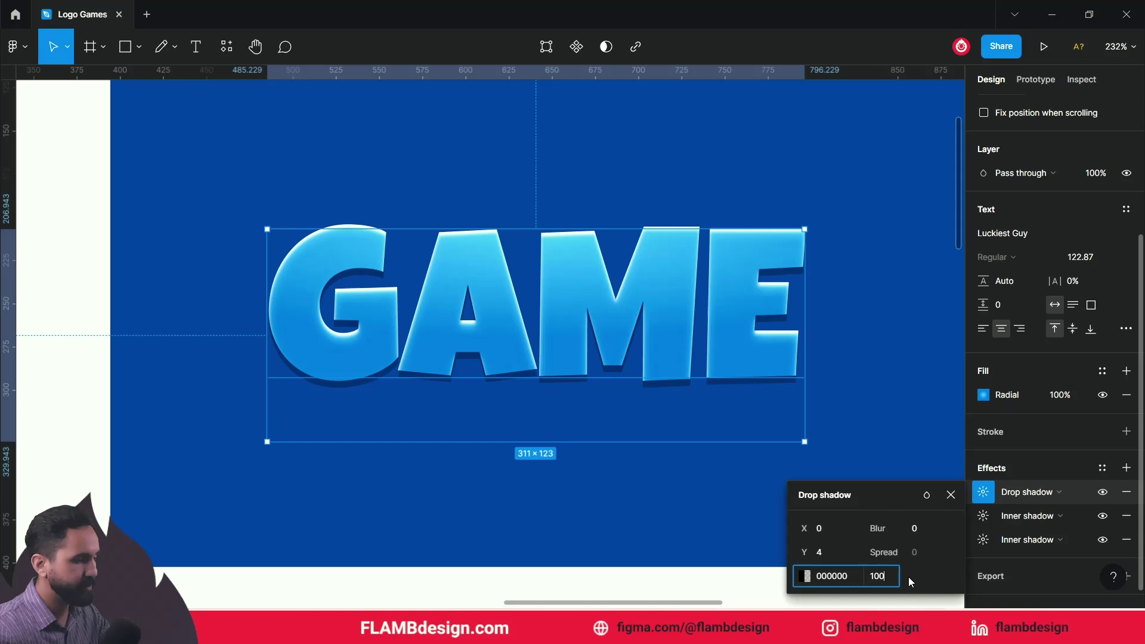
{"action": "key", "text": "Return"}
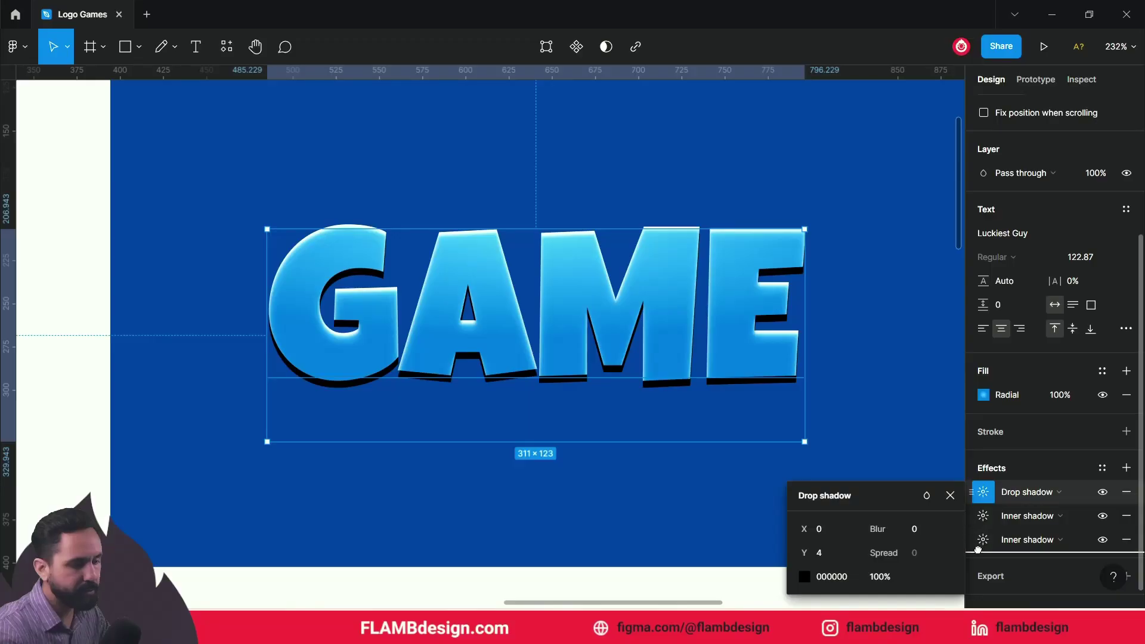
- Place the drop shadow beneath the two inner shadows in Effects
{"action": "left_click_drag", "start_coordinate": [978, 550], "coordinate": [980, 554]}
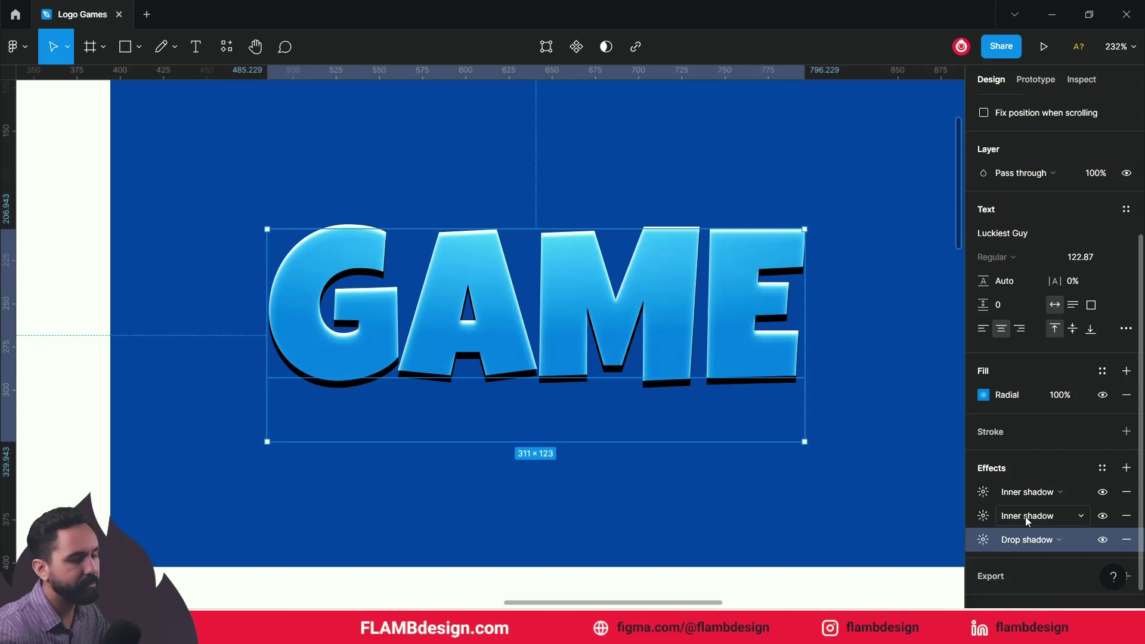
{"action": "mouse_move", "coordinate": [977, 539]}
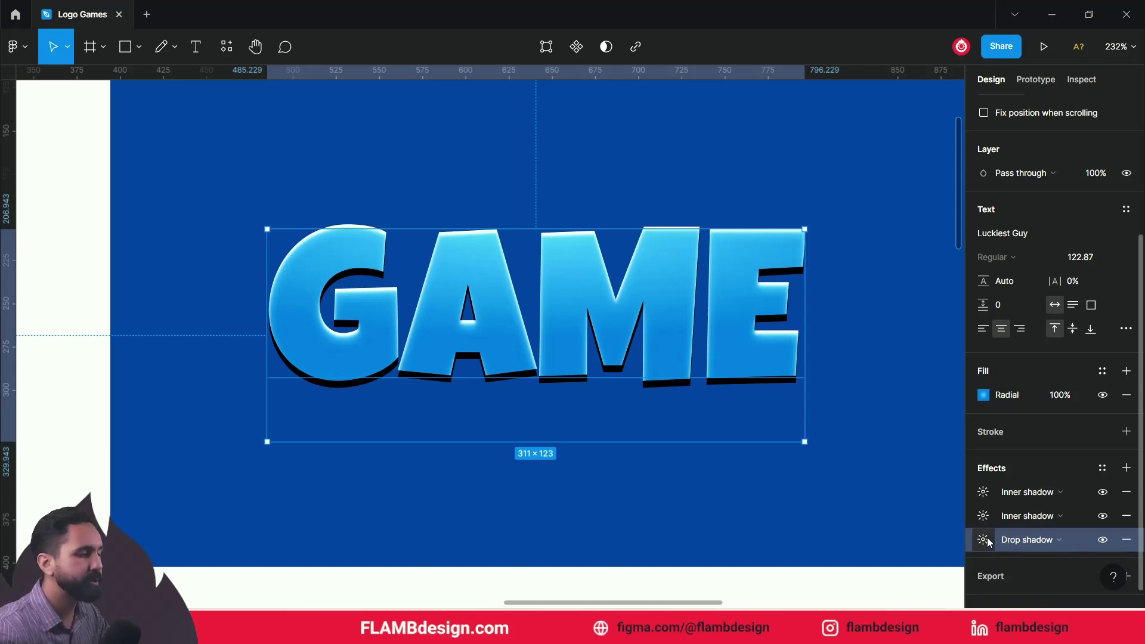
{"action": "left_click", "coordinate": [988, 541]}
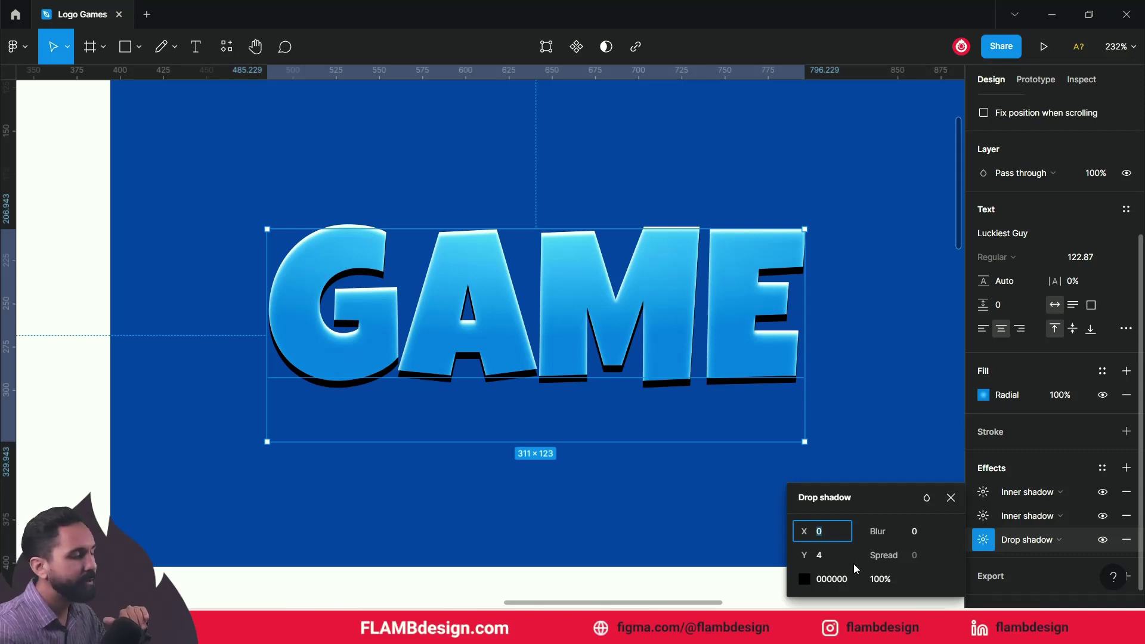
{"action": "left_click", "coordinate": [805, 578]}
- Eyedrop the letters' blue into the drop shadow and tune it to 026DD0
{"action": "left_click", "coordinate": [628, 442]}
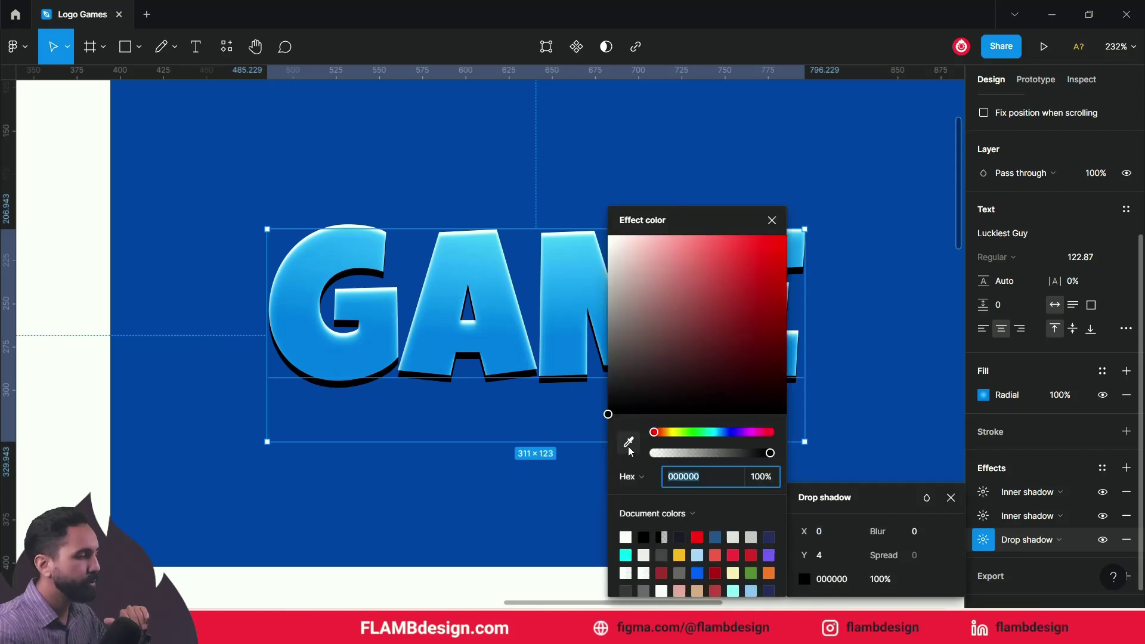
{"action": "left_click", "coordinate": [373, 368]}
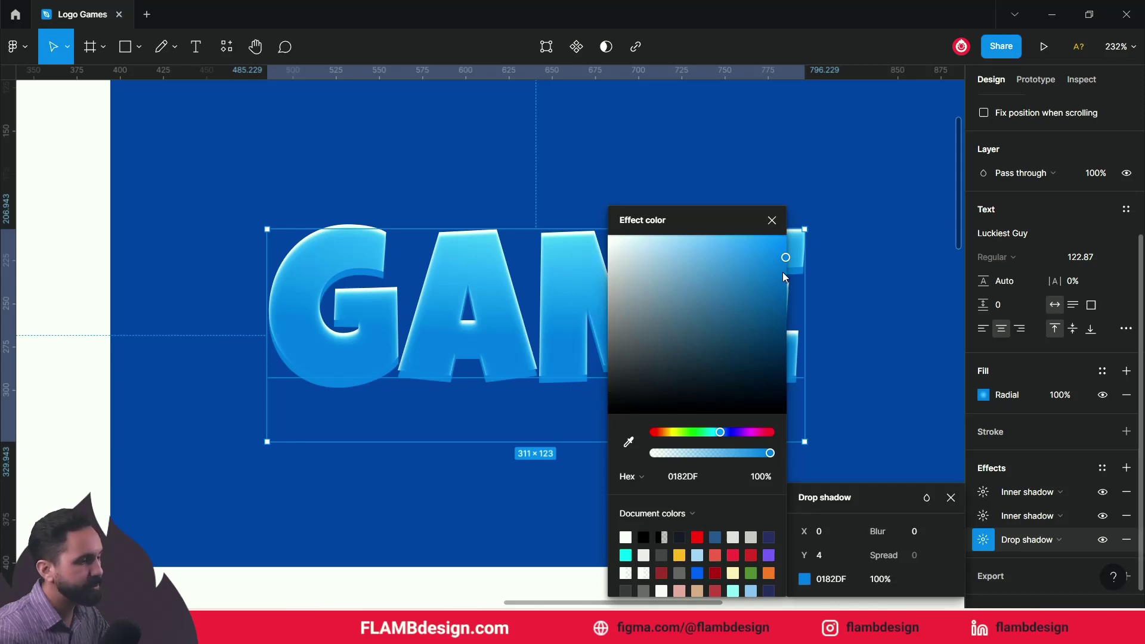
{"action": "left_click_drag", "start_coordinate": [785, 272], "coordinate": [798, 283]}
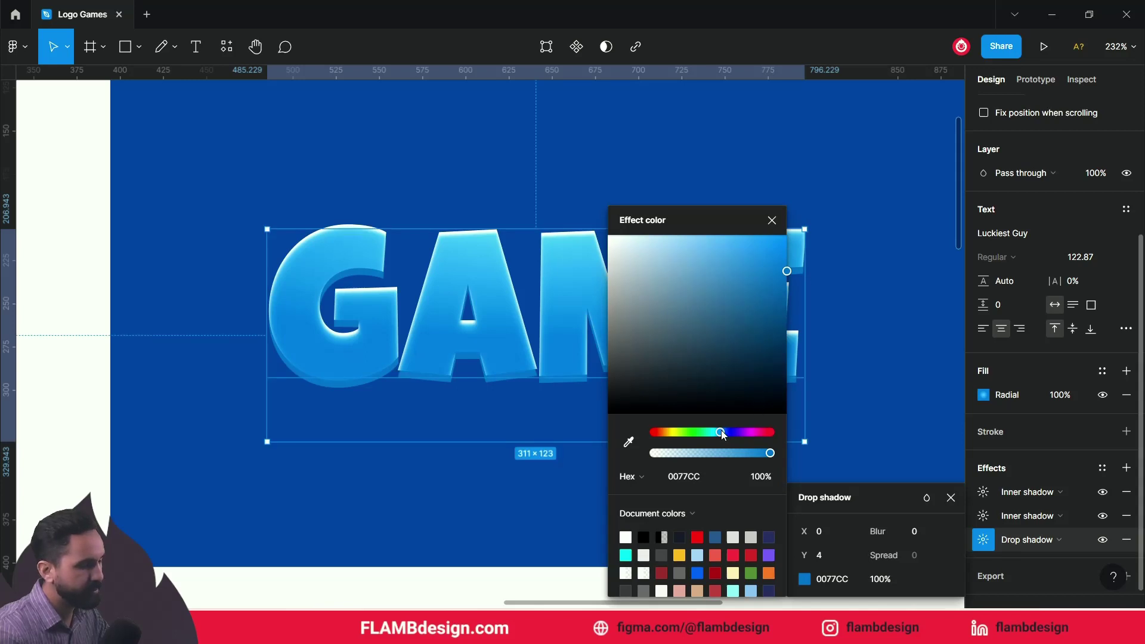
{"action": "left_click_drag", "start_coordinate": [722, 436], "coordinate": [726, 436]}
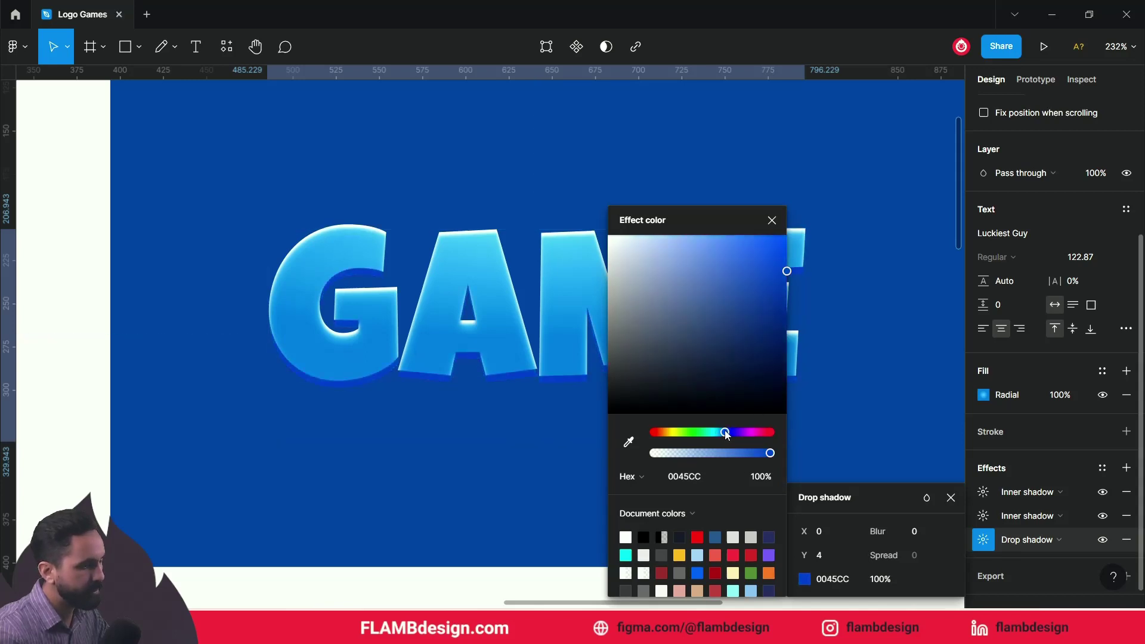
{"action": "left_click_drag", "start_coordinate": [727, 435], "coordinate": [726, 435]}
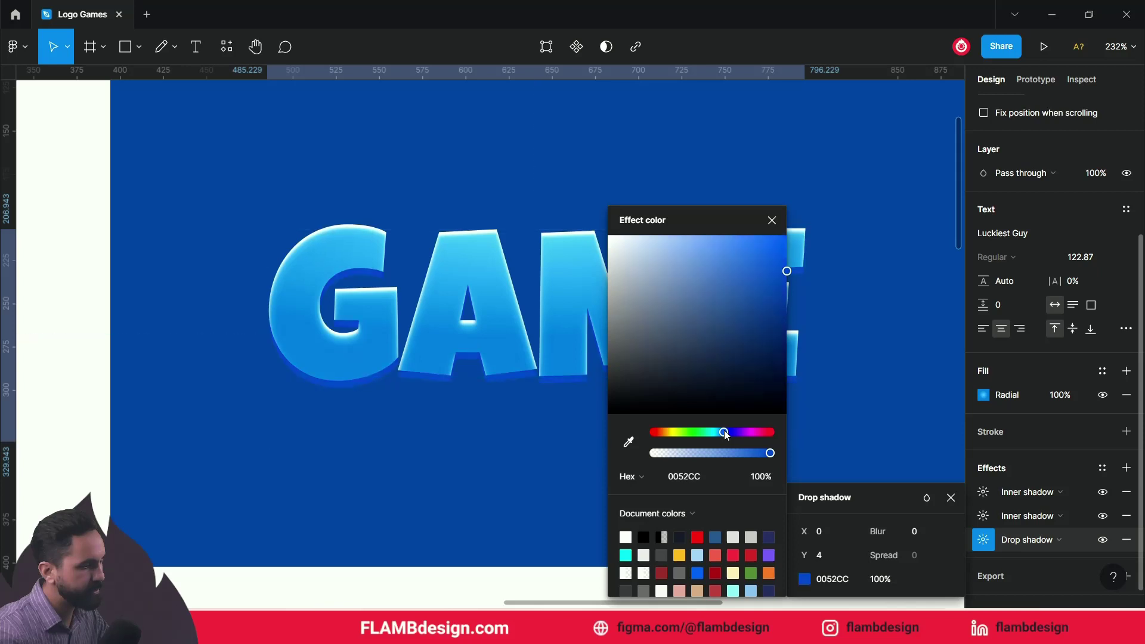
{"action": "left_click_drag", "start_coordinate": [785, 293], "coordinate": [793, 269]}
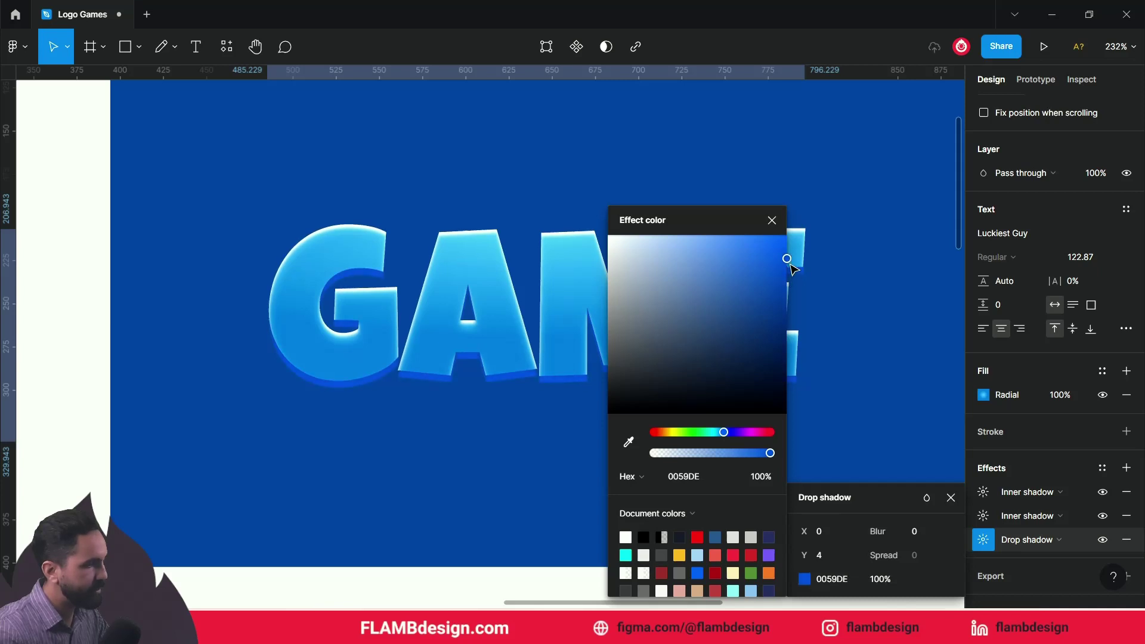
{"action": "left_click_drag", "start_coordinate": [791, 265], "coordinate": [794, 275]}
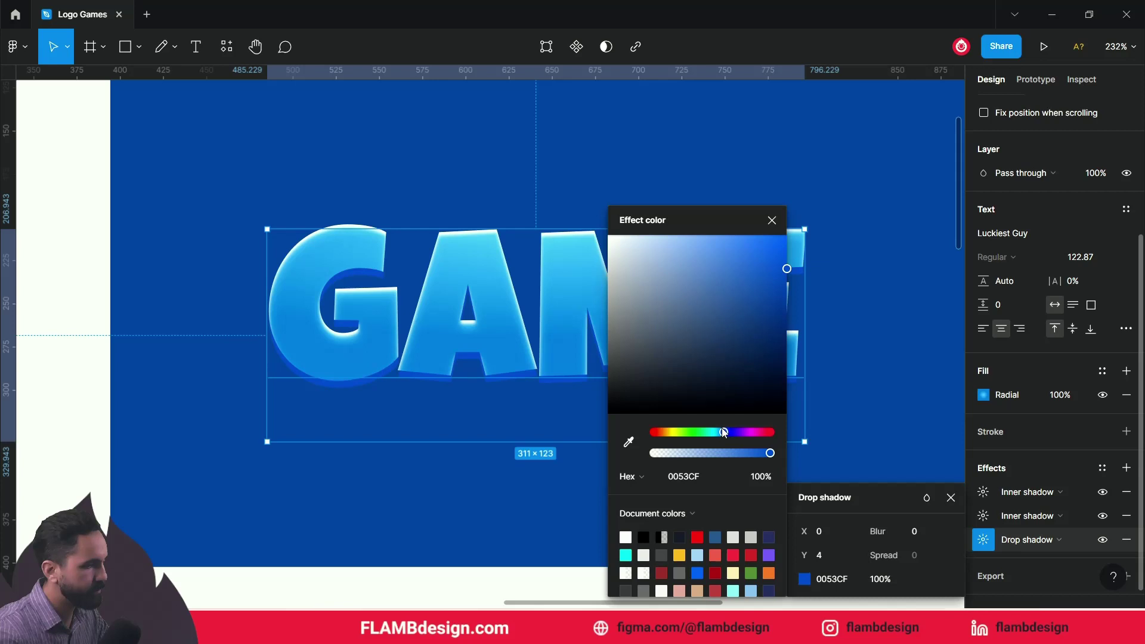
{"action": "left_click_drag", "start_coordinate": [722, 428], "coordinate": [722, 432]}
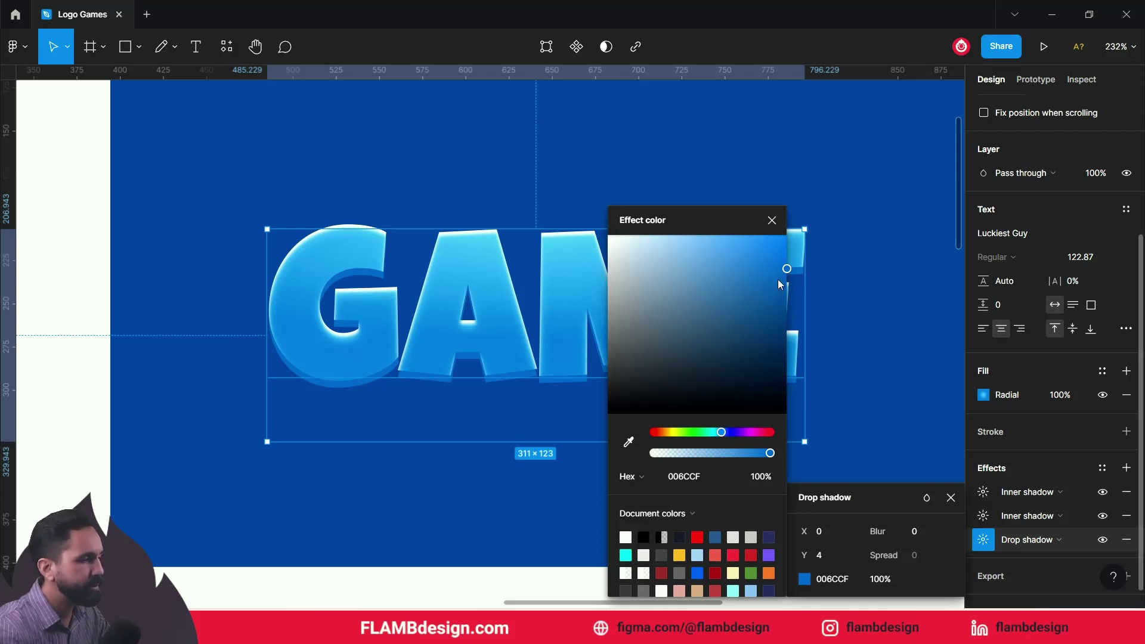
{"action": "left_click_drag", "start_coordinate": [785, 276], "coordinate": [787, 274]}
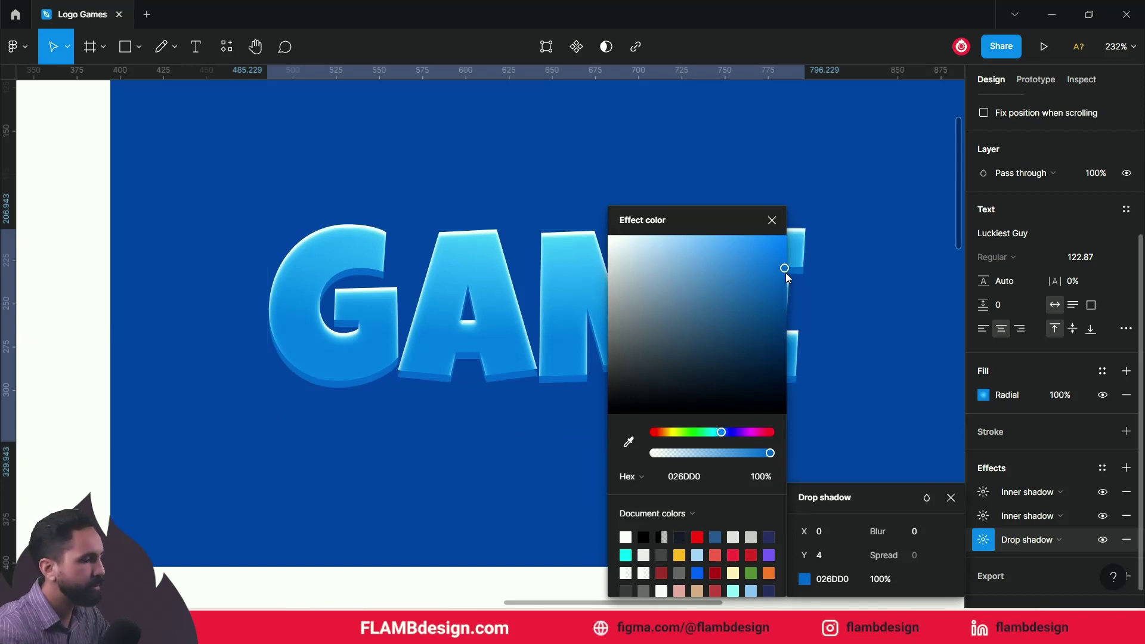
{"action": "left_click", "coordinate": [772, 221]}
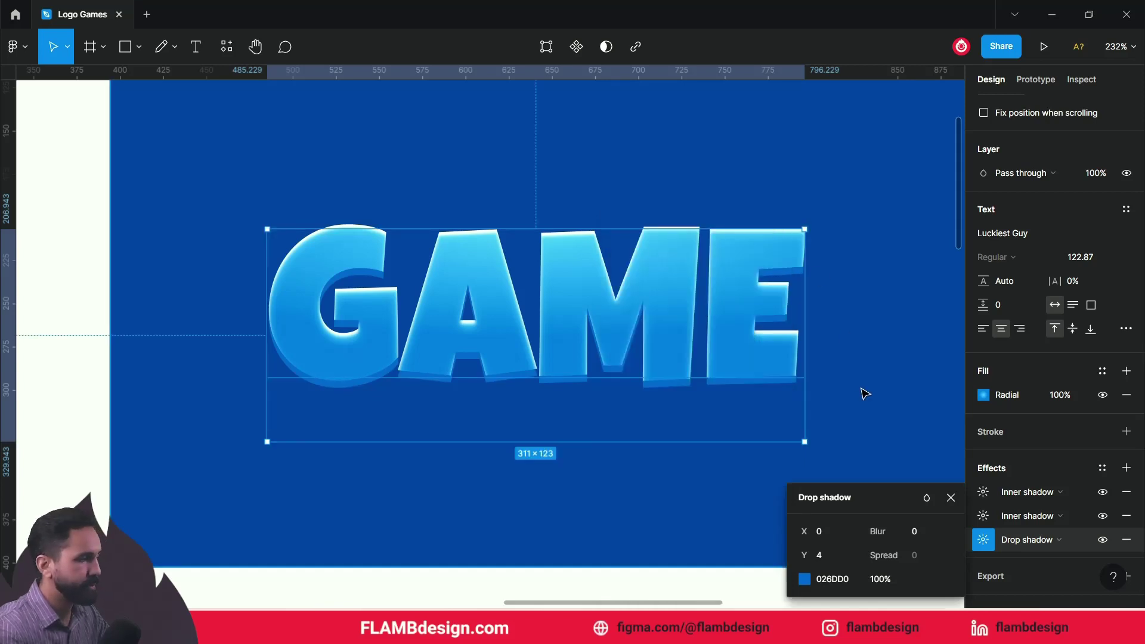
- Reselect GAME, zoom in to inspect its shadow, and add a second drop shadow
{"action": "left_click", "coordinate": [72, 340]}
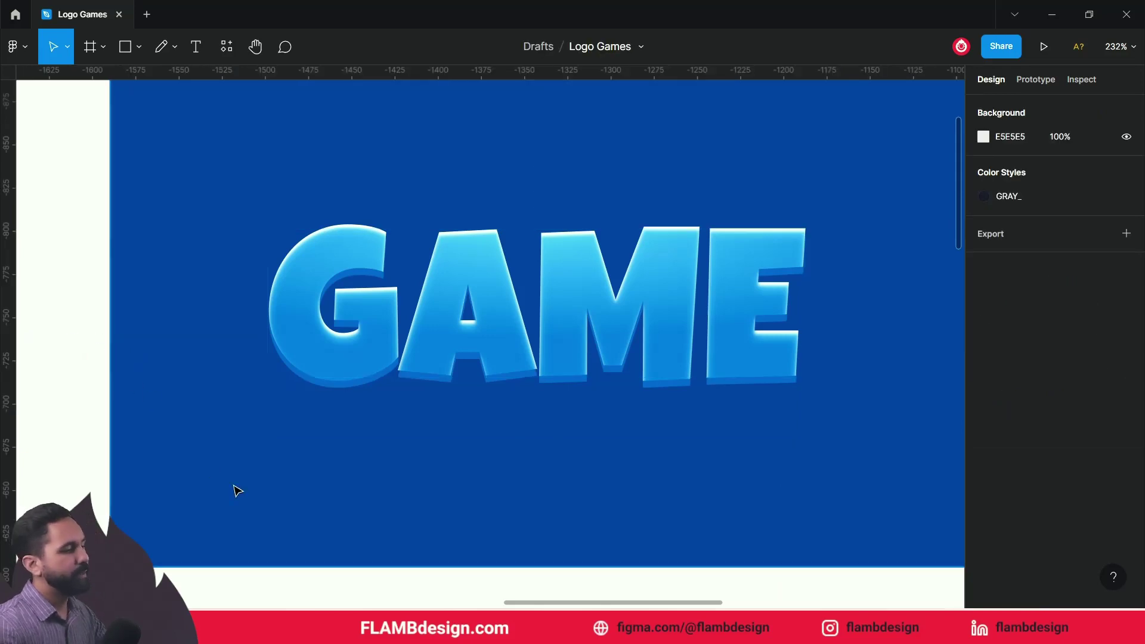
{"action": "left_click", "coordinate": [641, 328]}
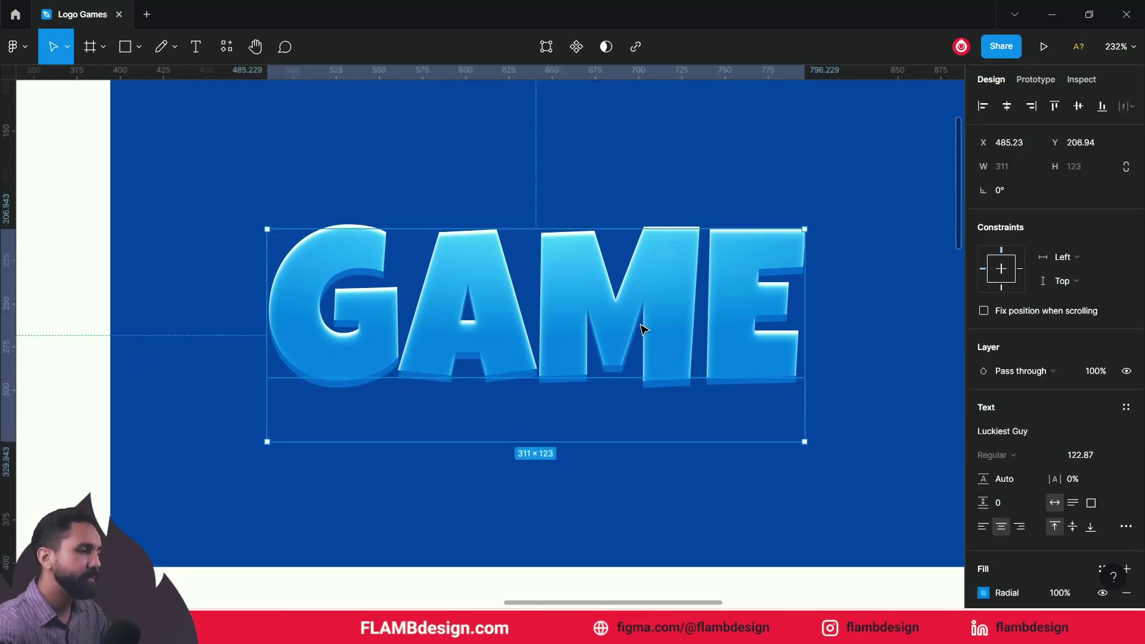
{"action": "scroll", "coordinate": [635, 347], "scroll_direction": "up", "scroll_amount": 1, "text": "ctrl"}
{"action": "scroll", "coordinate": [636, 347], "scroll_direction": "up", "scroll_amount": 1, "text": "ctrl"}
{"action": "scroll", "coordinate": [636, 348], "scroll_direction": "up", "scroll_amount": 2, "text": "ctrl"}
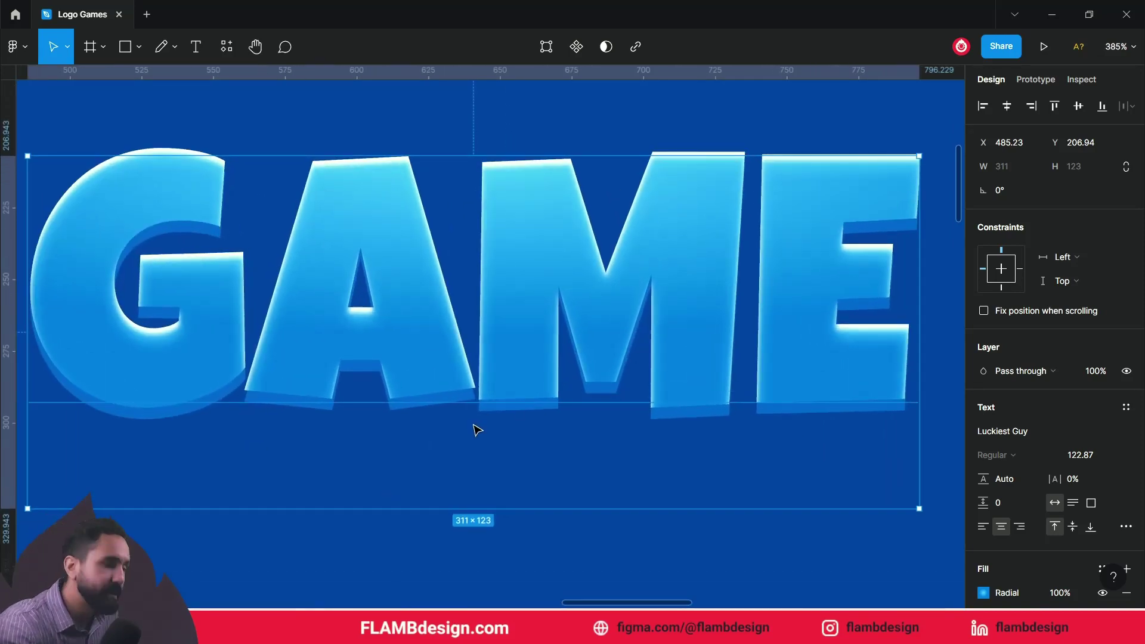
{"action": "scroll", "coordinate": [462, 430], "scroll_direction": "up", "scroll_amount": 1, "text": "ctrl"}
{"action": "scroll", "coordinate": [462, 430], "scroll_direction": "up", "scroll_amount": 3, "text": "ctrl"}
{"action": "scroll", "coordinate": [463, 430], "scroll_direction": "up", "scroll_amount": 2, "text": "ctrl"}
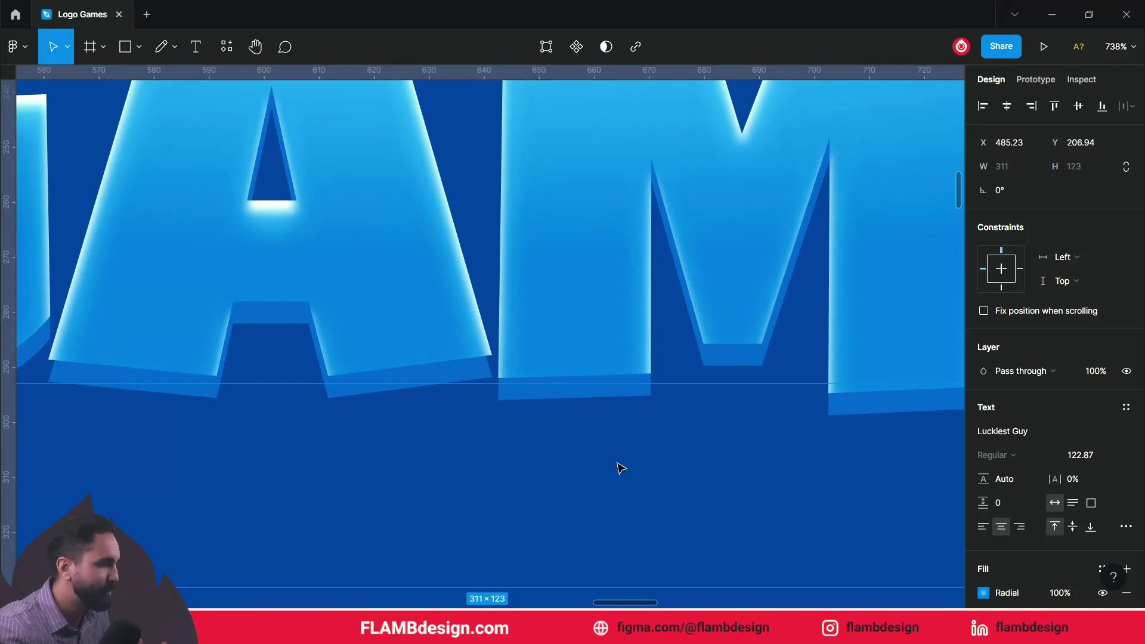
{"action": "scroll", "coordinate": [620, 468], "scroll_direction": "down", "scroll_amount": 2}
{"action": "scroll", "coordinate": [621, 469], "scroll_direction": "down", "scroll_amount": 2}
{"action": "scroll", "coordinate": [621, 468], "scroll_direction": "down", "scroll_amount": 2}
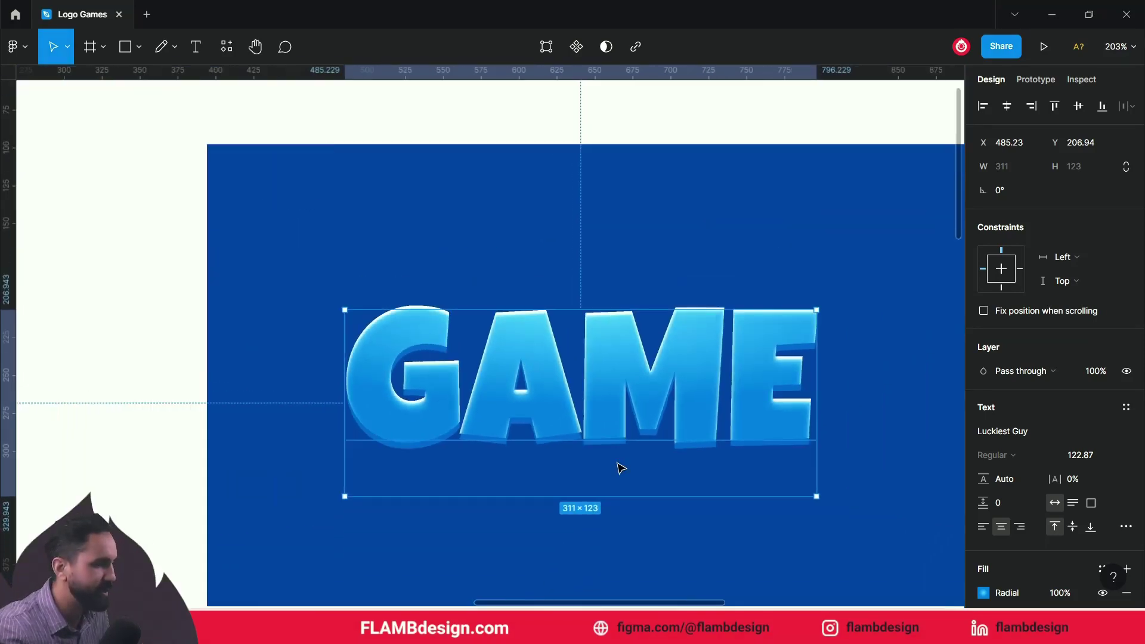
{"action": "scroll", "coordinate": [621, 468], "scroll_direction": "up", "scroll_amount": 1}
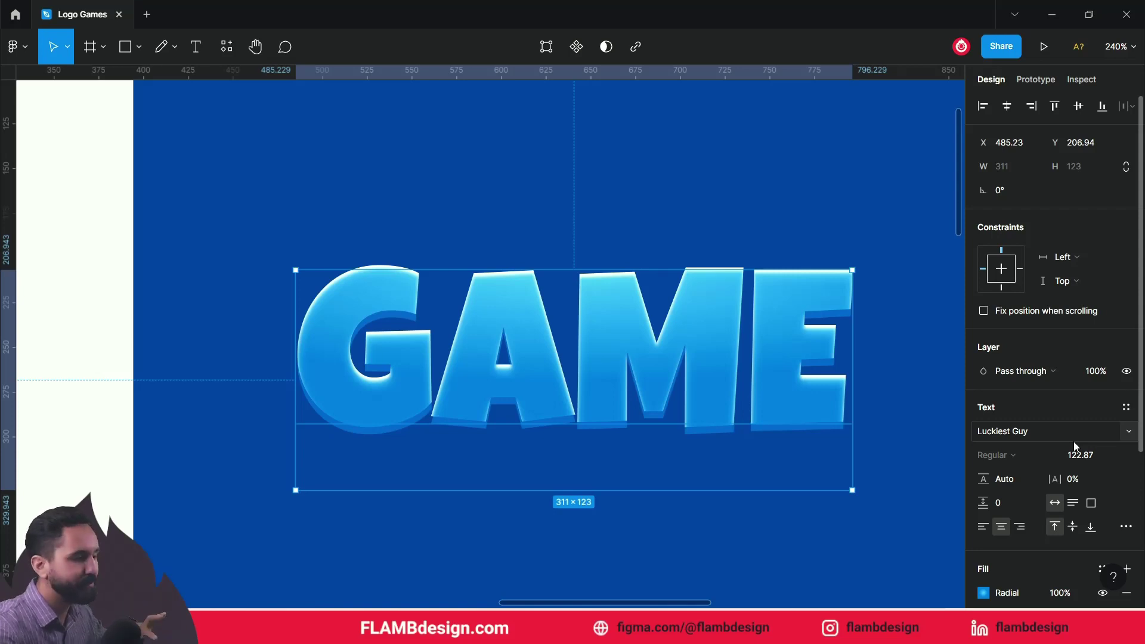
{"action": "scroll", "coordinate": [772, 427], "scroll_direction": "down", "scroll_amount": 1}
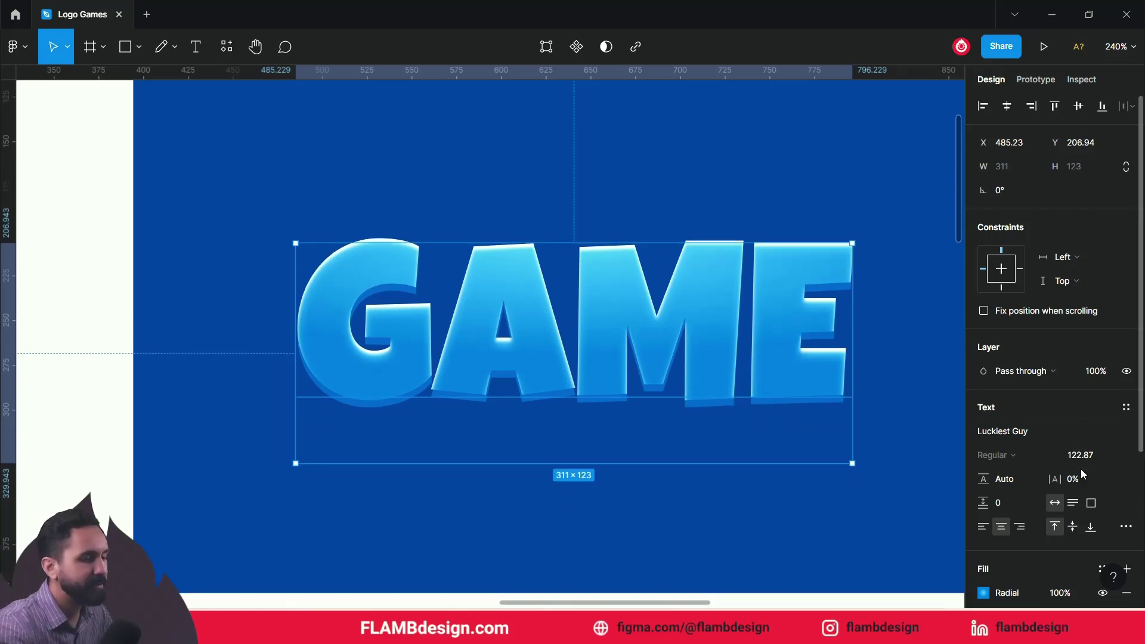
{"action": "scroll", "coordinate": [1081, 468], "scroll_direction": "down", "scroll_amount": 4}
{"action": "left_click", "coordinate": [1126, 444]}
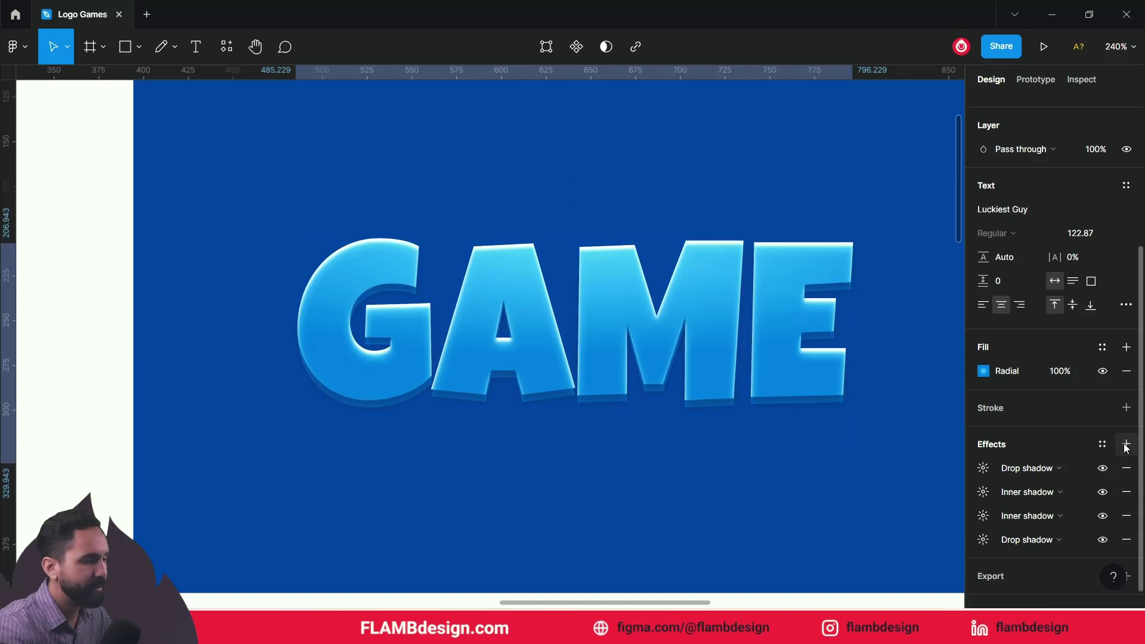
- Set the new drop shadow to blur 5 and 60% opacity, placed last in Effects
{"action": "left_click", "coordinate": [984, 468]}
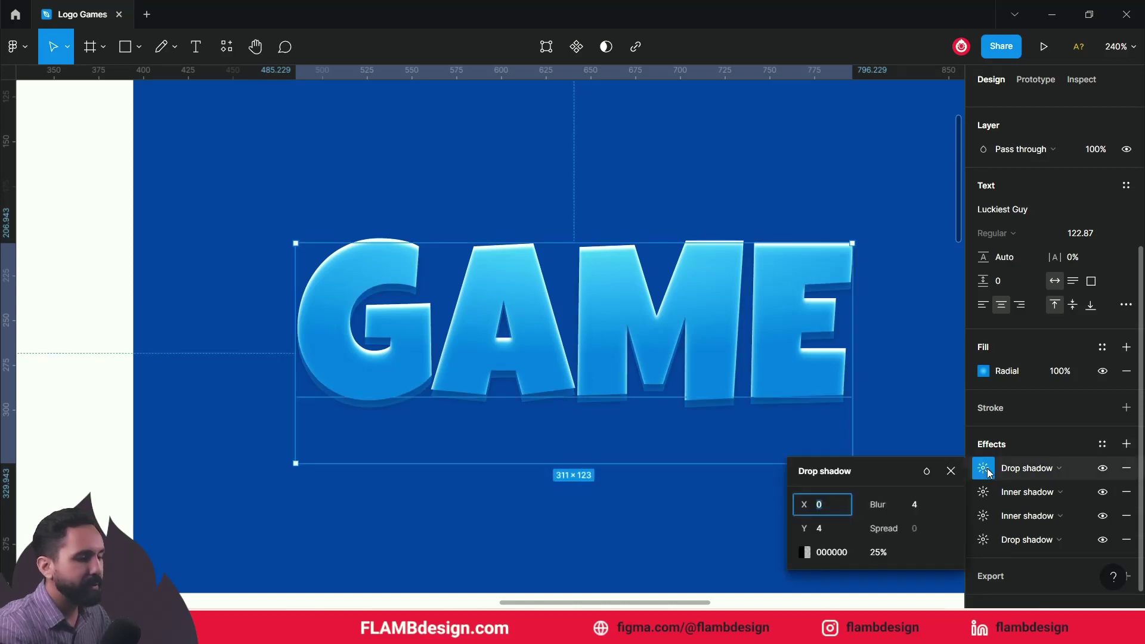
{"action": "left_click_drag", "start_coordinate": [869, 509], "coordinate": [878, 507]}
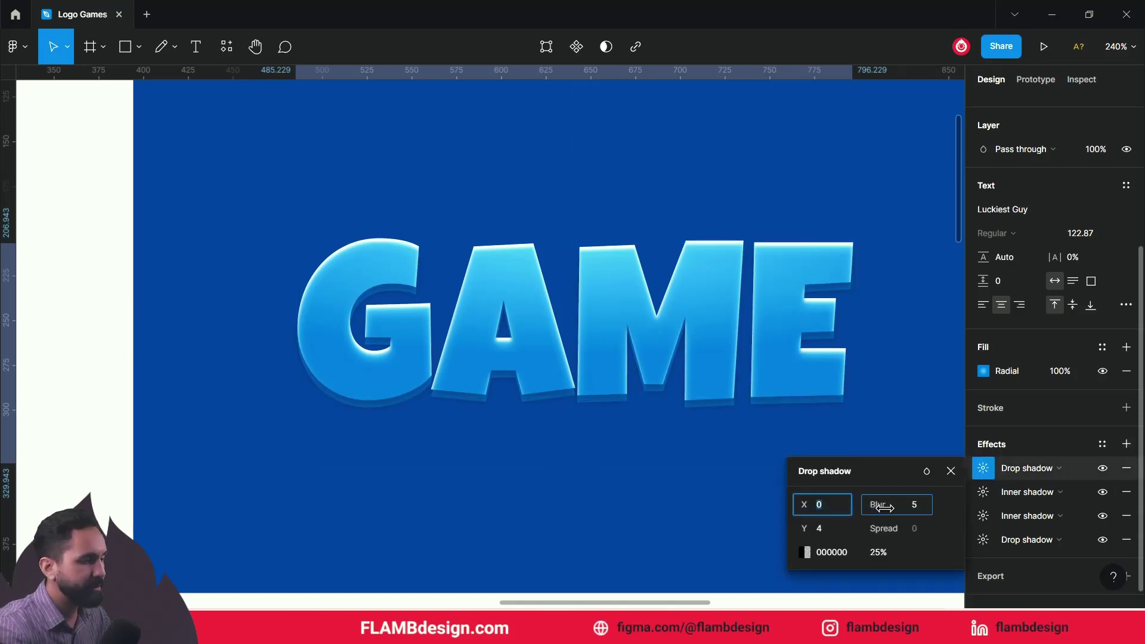
{"action": "left_click", "coordinate": [874, 553]}
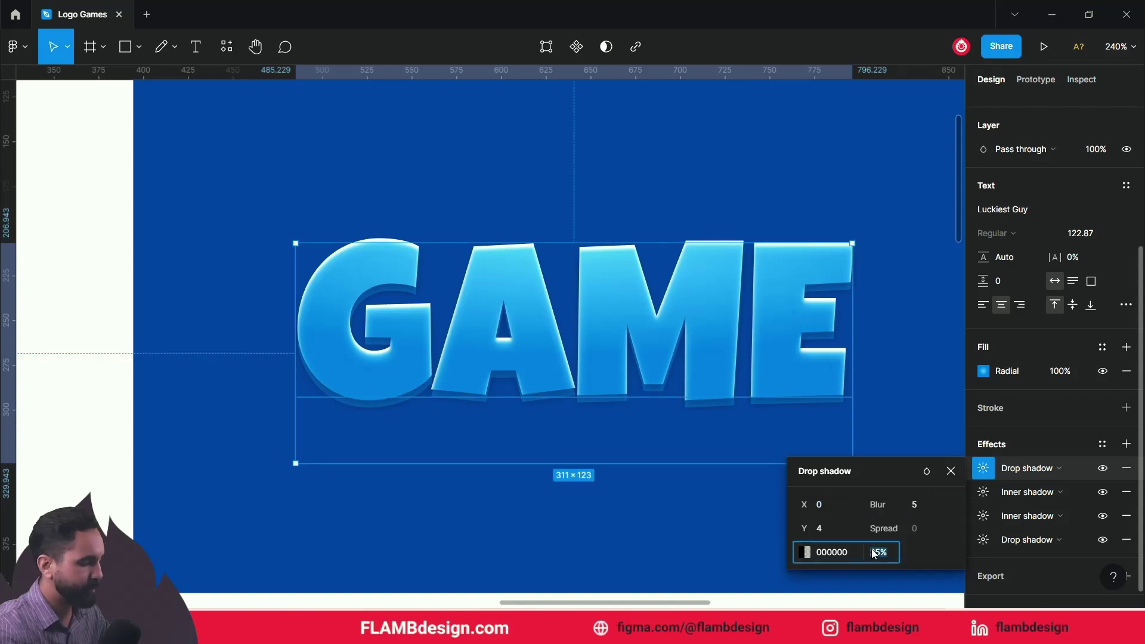
{"action": "type", "text": "60"}
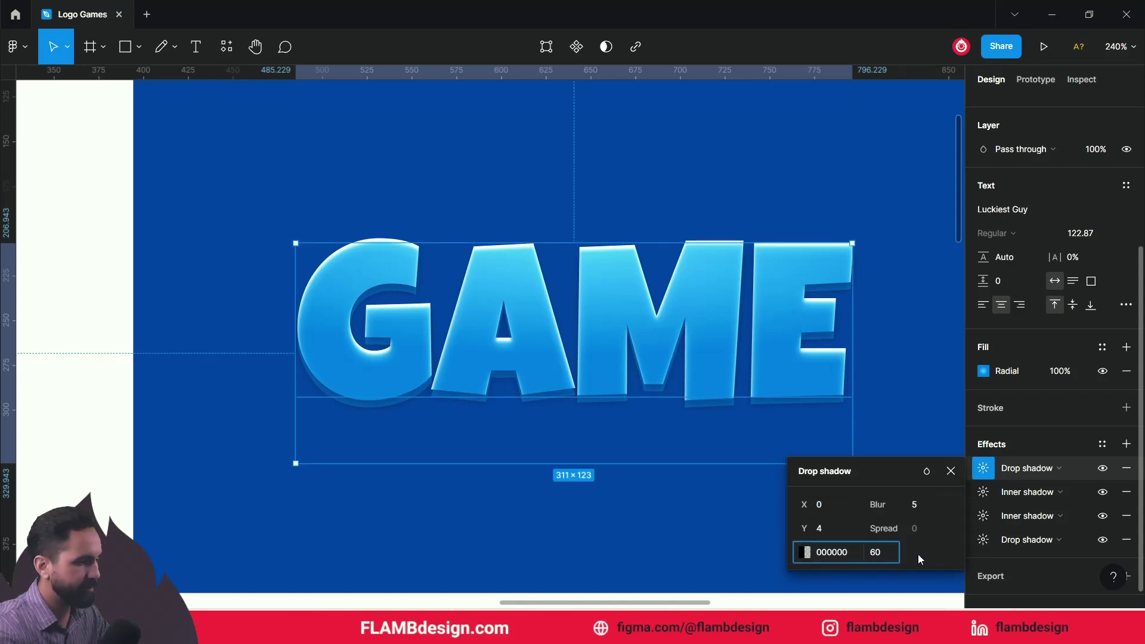
{"action": "key", "text": "Return"}
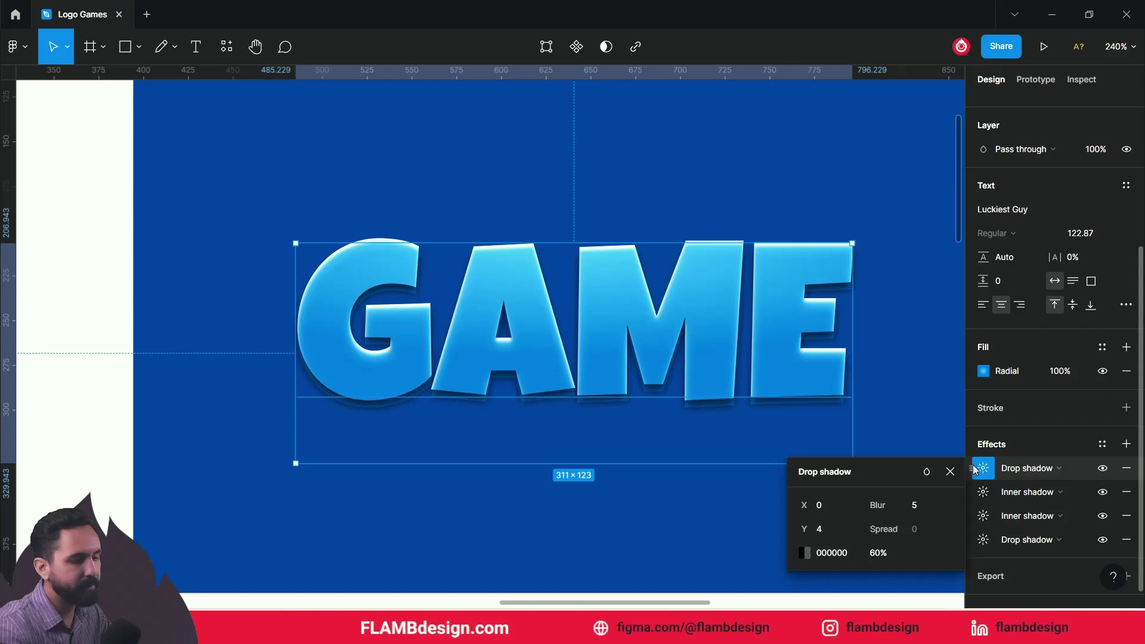
{"action": "left_click_drag", "start_coordinate": [972, 469], "coordinate": [990, 560]}
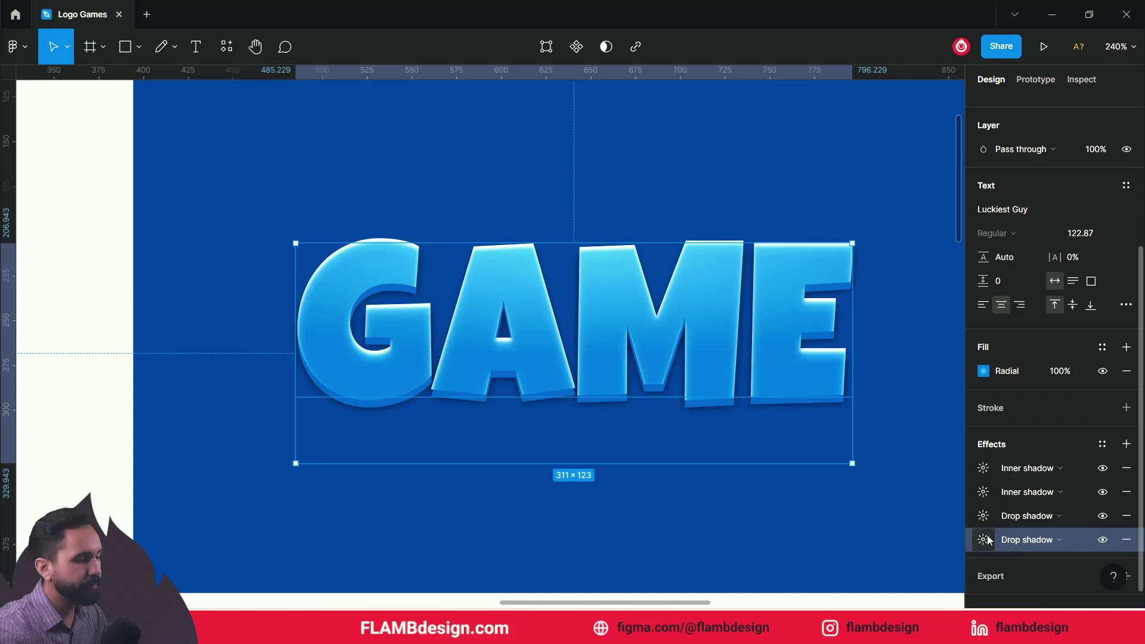
- Give the bottom drop shadow blur 8 and a Y offset of 9
{"action": "left_click", "coordinate": [984, 540]}
{"action": "left_click_drag", "start_coordinate": [897, 531], "coordinate": [922, 532]}
{"action": "left_click_drag", "start_coordinate": [805, 555], "coordinate": [812, 555]}
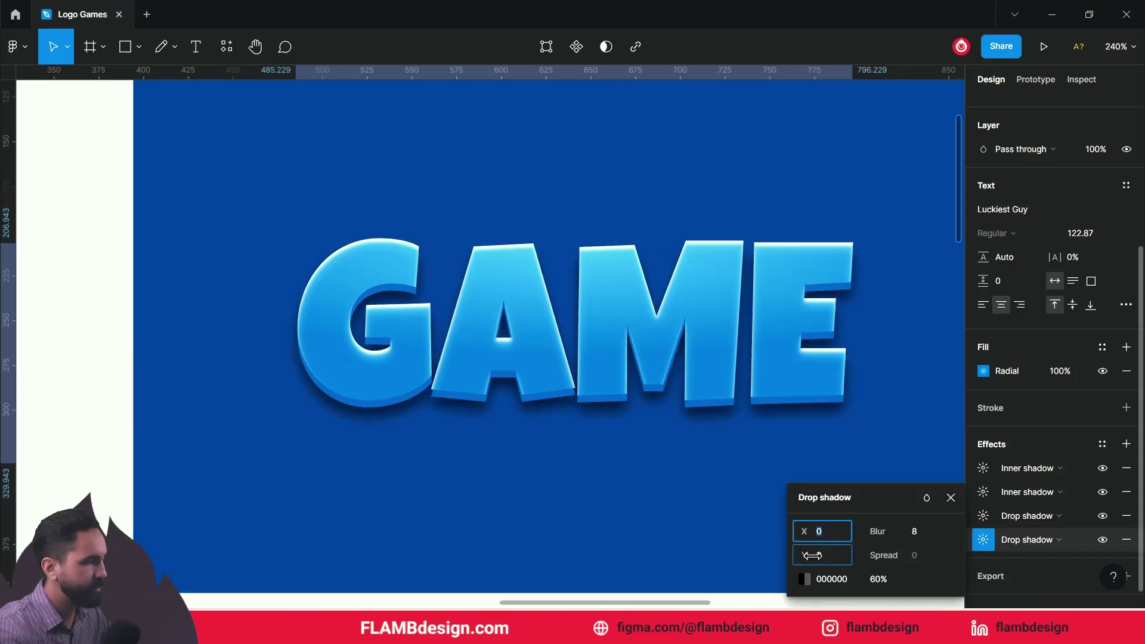
{"action": "left_click_drag", "start_coordinate": [812, 555], "coordinate": [812, 555]}
- Change the bottom drop shadow colour to dark navy 09174B
{"action": "left_click", "coordinate": [804, 580]}
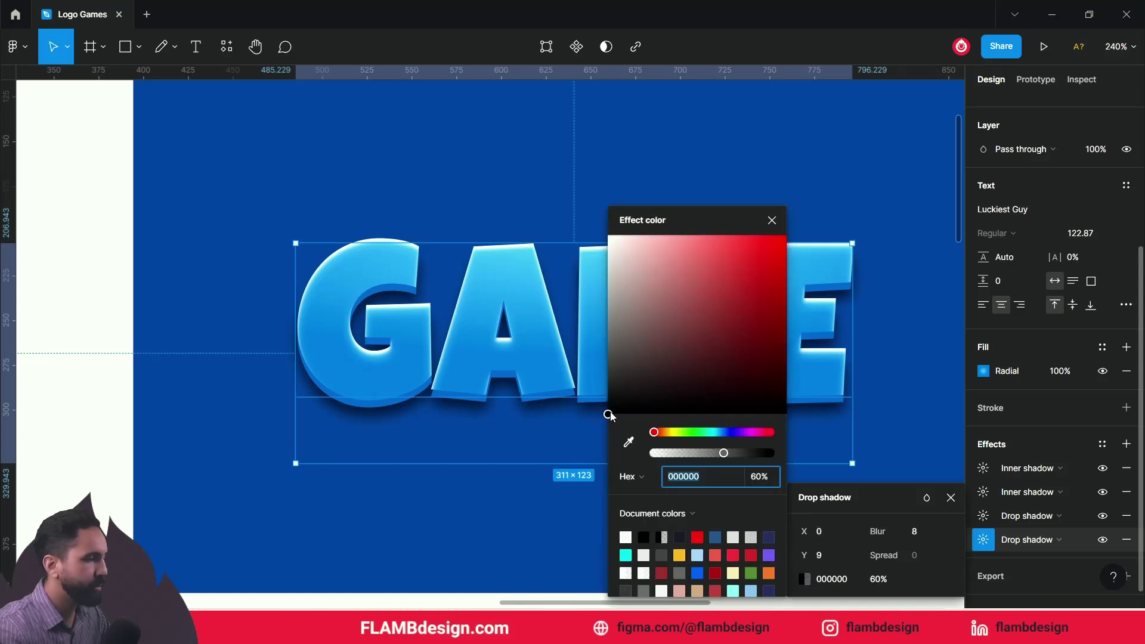
{"action": "left_click", "coordinate": [727, 432]}
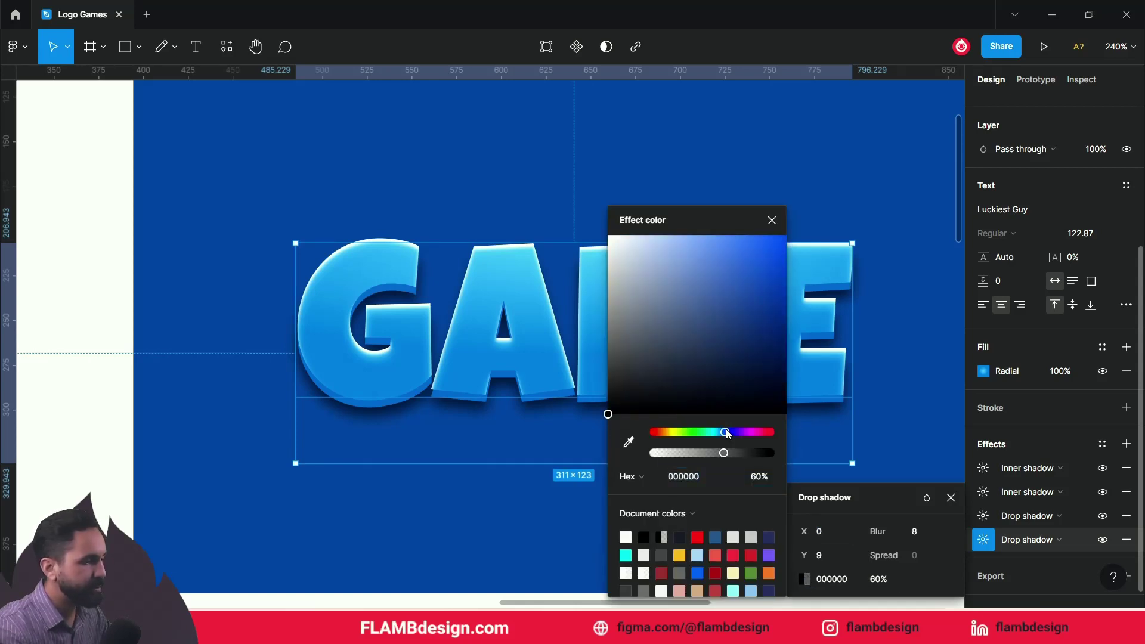
{"action": "left_click", "coordinate": [734, 381]}
{"action": "left_click_drag", "start_coordinate": [736, 386], "coordinate": [769, 383]}
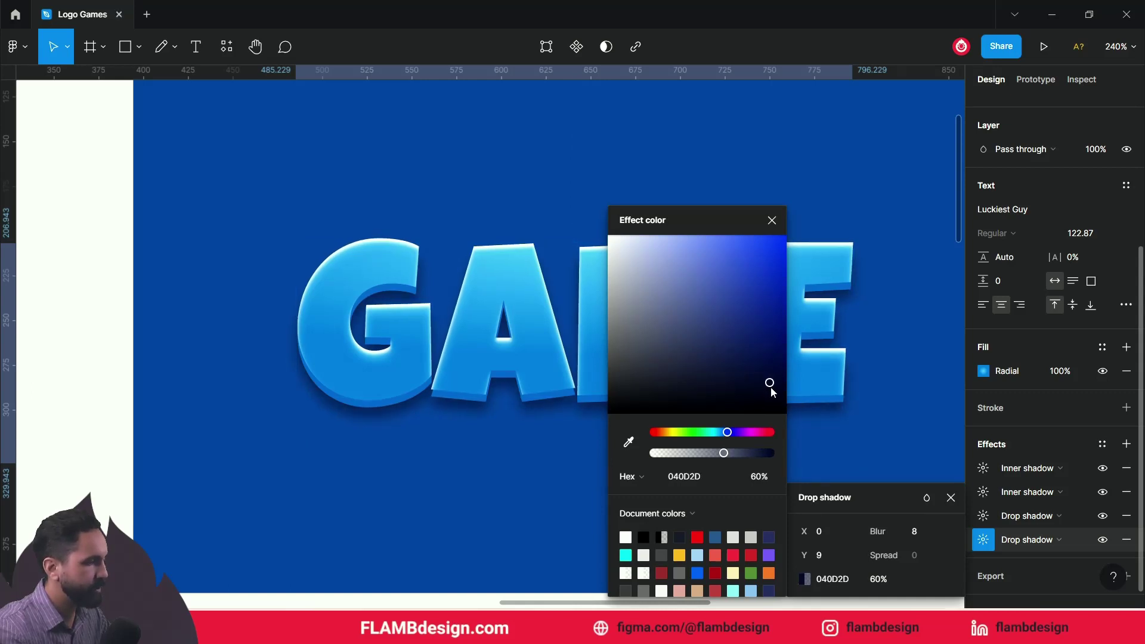
{"action": "left_click_drag", "start_coordinate": [771, 388], "coordinate": [769, 381]}
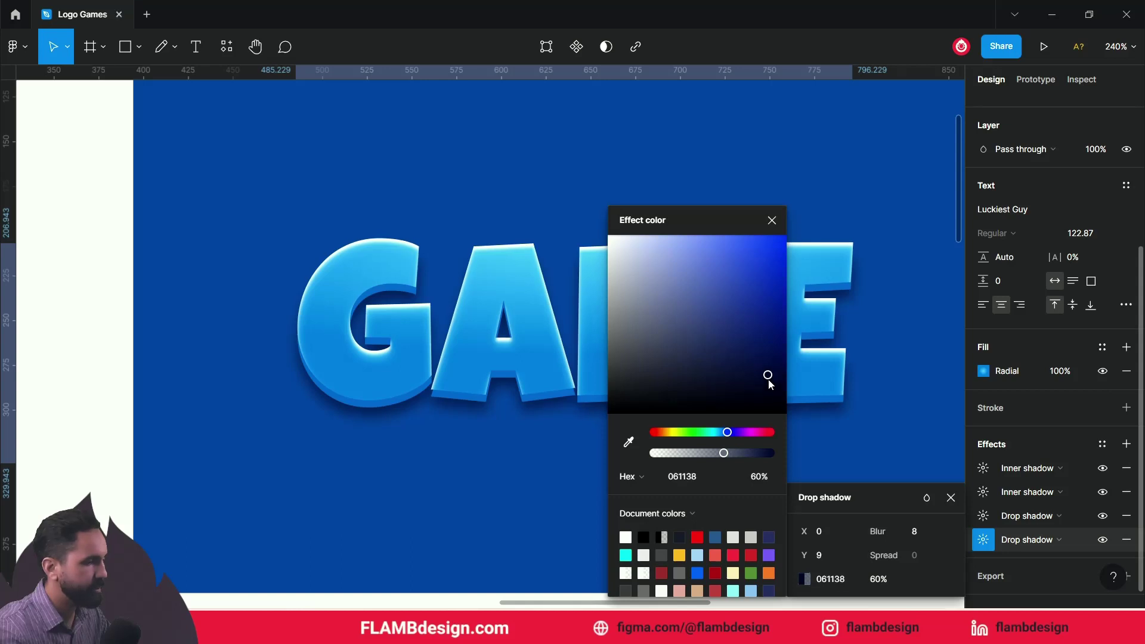
{"action": "left_click_drag", "start_coordinate": [768, 389], "coordinate": [770, 374]}
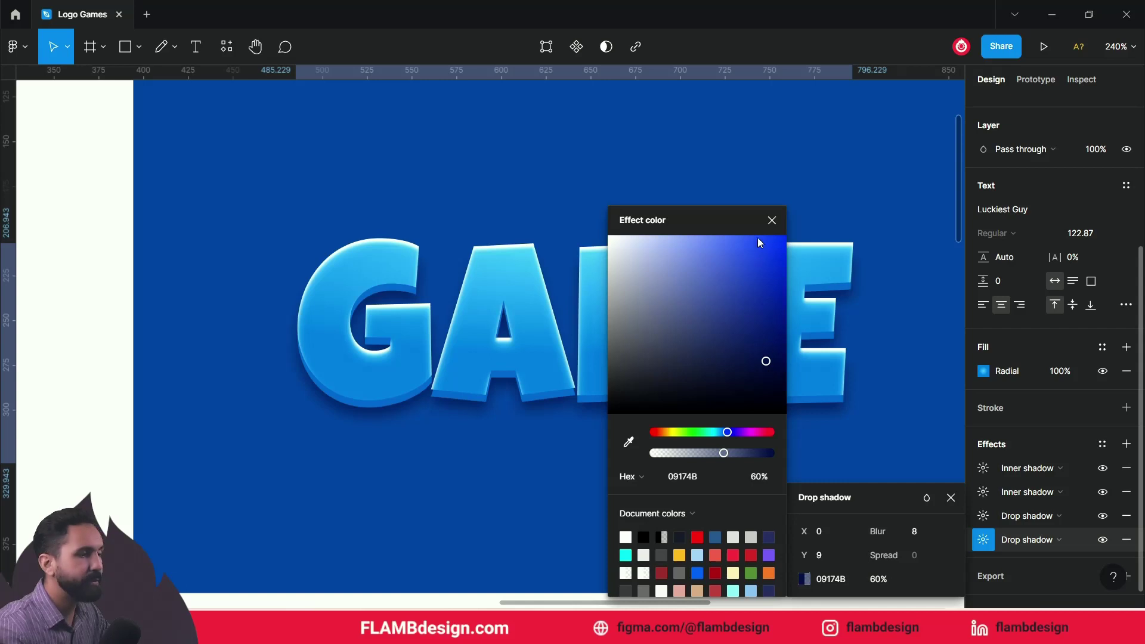
{"action": "left_click", "coordinate": [785, 221]}
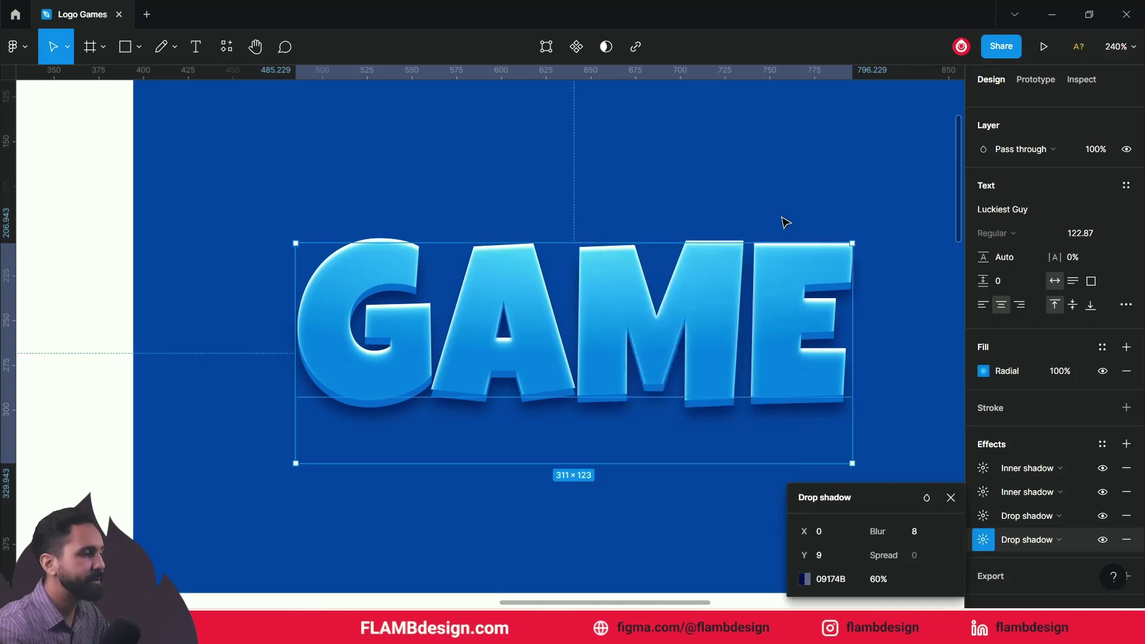
{"action": "left_click", "coordinate": [72, 284]}
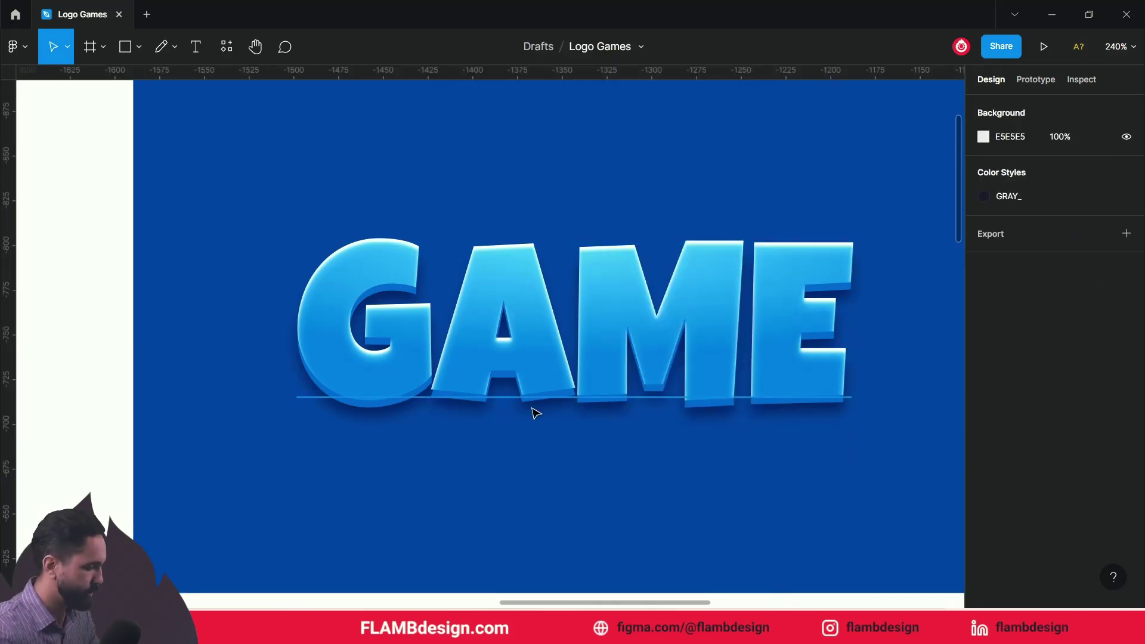
{"action": "scroll", "coordinate": [532, 404], "scroll_direction": "down", "scroll_amount": 3}
{"action": "scroll", "coordinate": [533, 404], "scroll_direction": "down", "scroll_amount": 2}
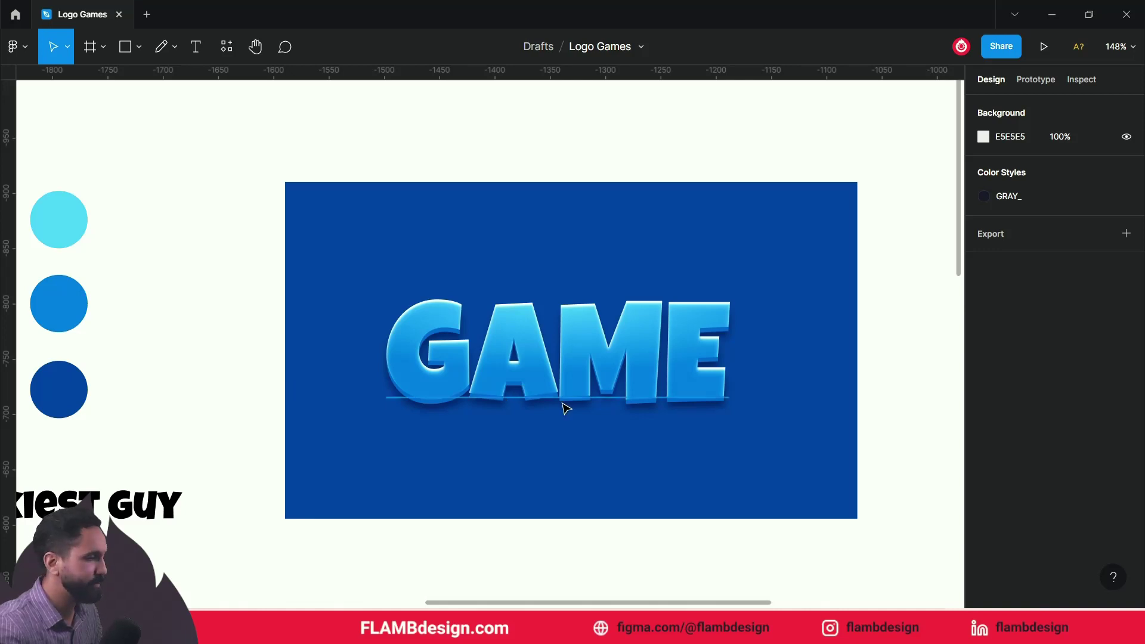
{"action": "scroll", "coordinate": [565, 408], "scroll_direction": "up", "scroll_amount": 3}
{"action": "scroll", "coordinate": [565, 407], "scroll_direction": "up", "scroll_amount": 3}
{"action": "scroll", "coordinate": [565, 408], "scroll_direction": "up", "scroll_amount": 1}
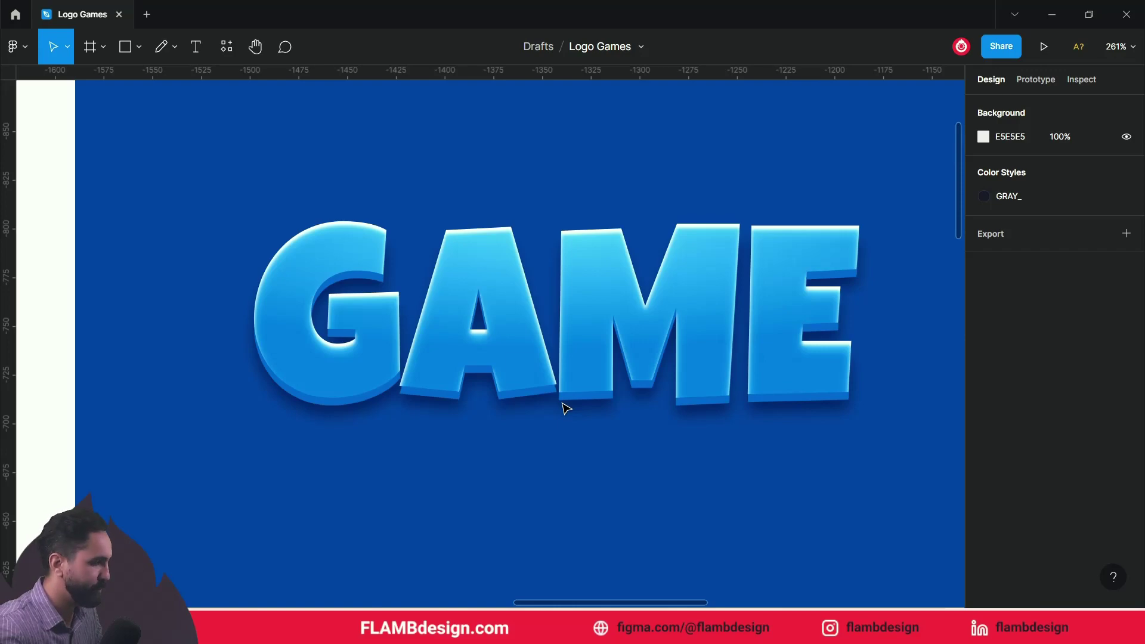
{"action": "scroll", "coordinate": [565, 408], "scroll_direction": "down", "scroll_amount": 5}
{"action": "scroll", "coordinate": [564, 407], "scroll_direction": "down", "scroll_amount": 10}
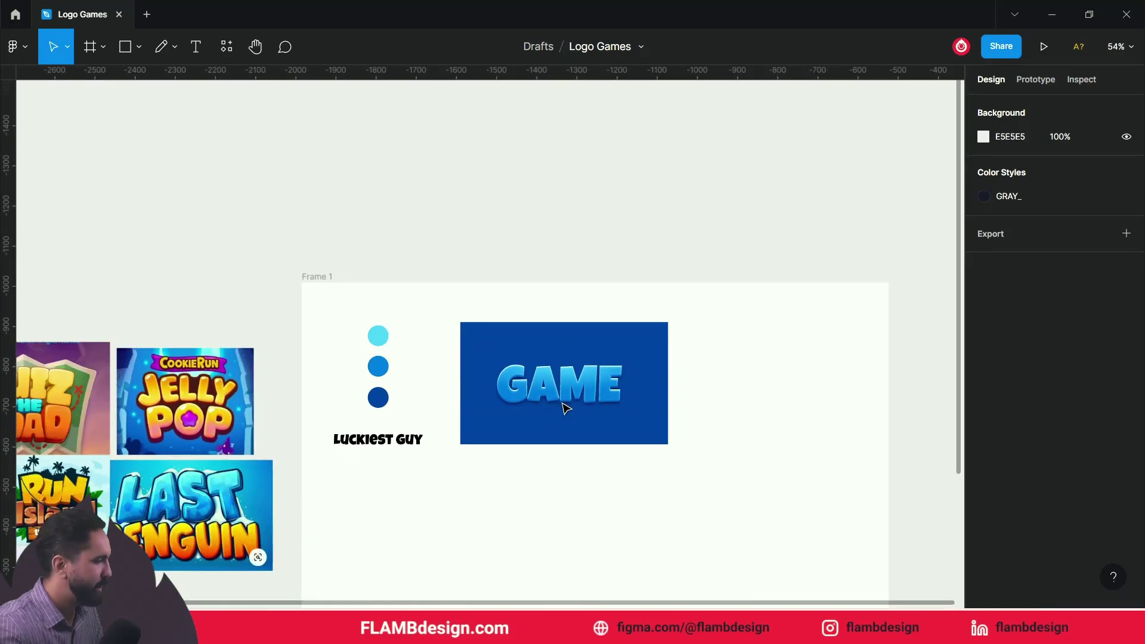
{"action": "scroll", "coordinate": [199, 459], "scroll_direction": "up", "scroll_amount": 3}
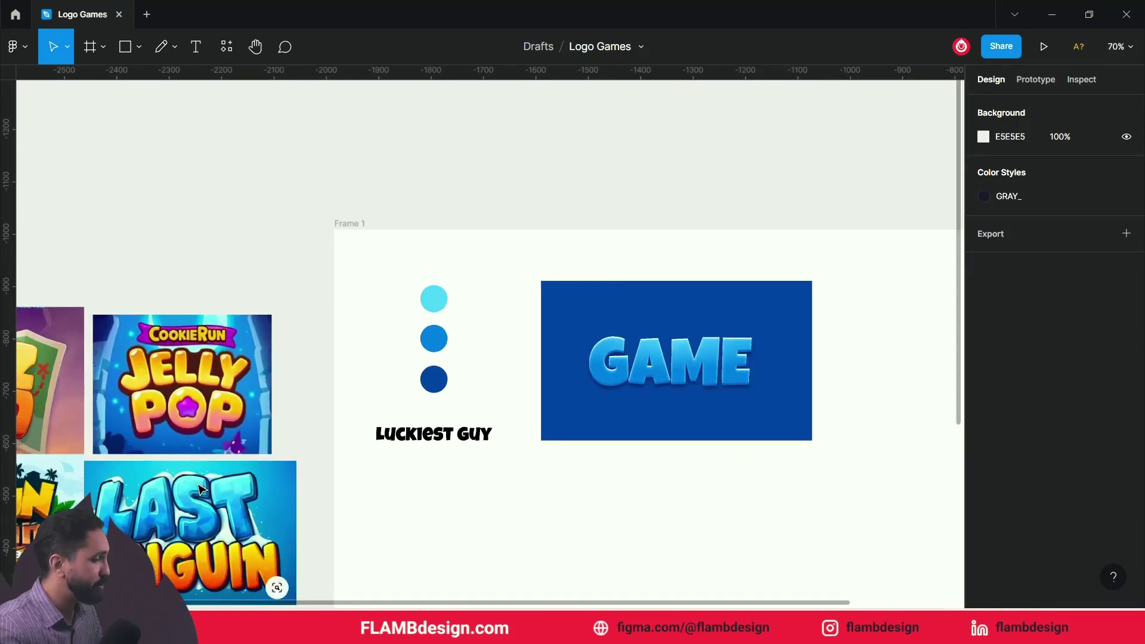
{"action": "scroll", "coordinate": [199, 459], "scroll_direction": "up", "scroll_amount": 3}
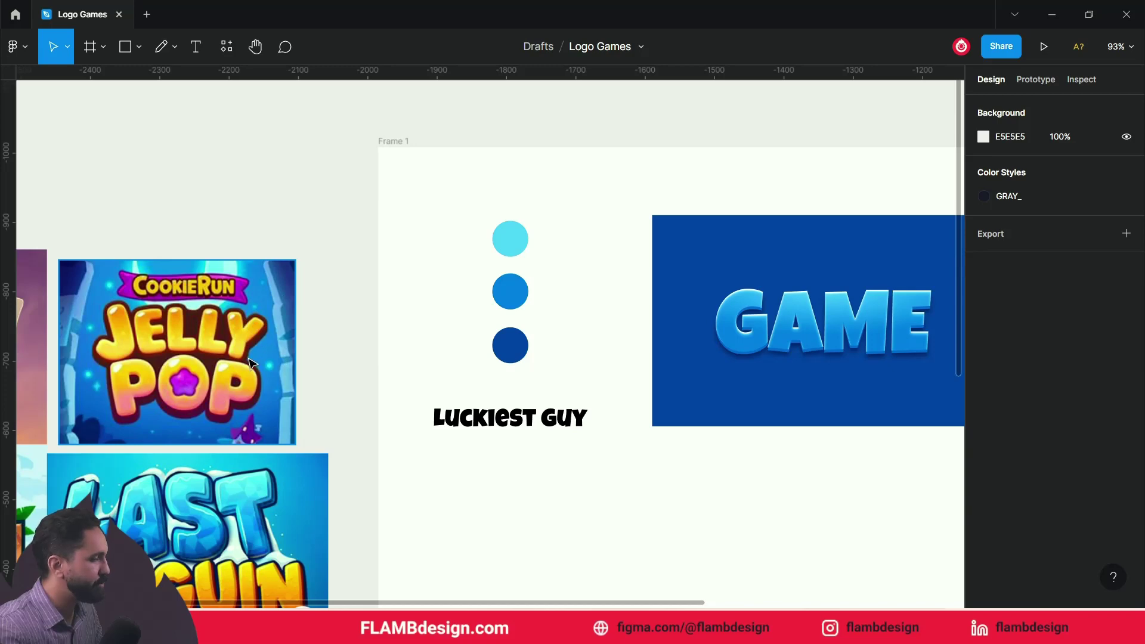
{"action": "scroll", "coordinate": [260, 408], "scroll_direction": "down", "scroll_amount": 2}
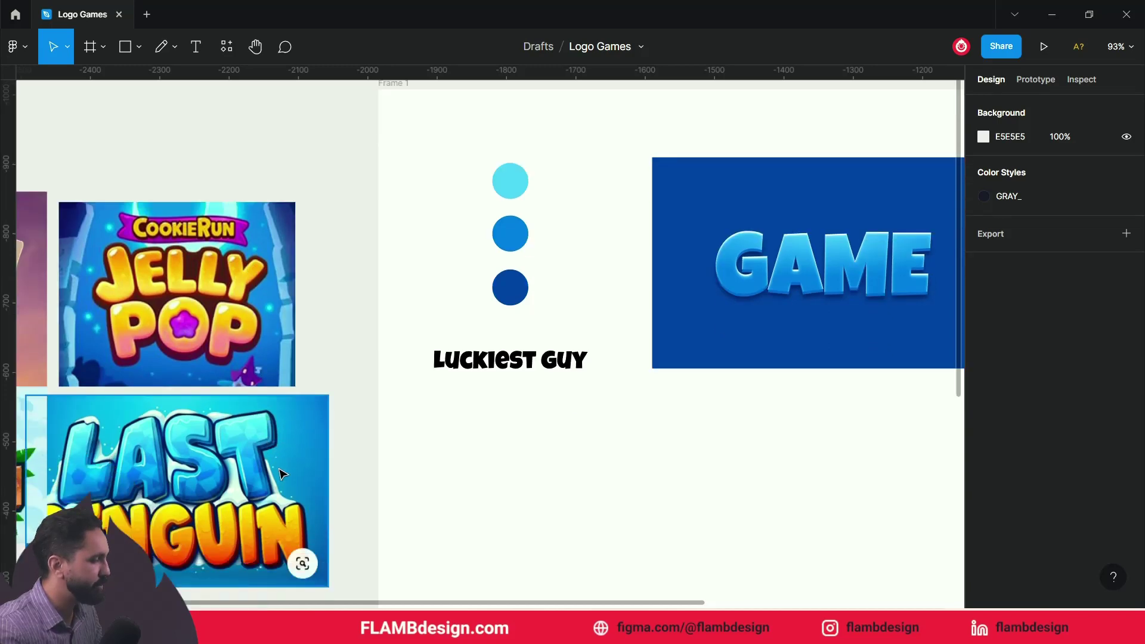
{"action": "scroll", "coordinate": [550, 435], "scroll_direction": "left", "scroll_amount": 6}
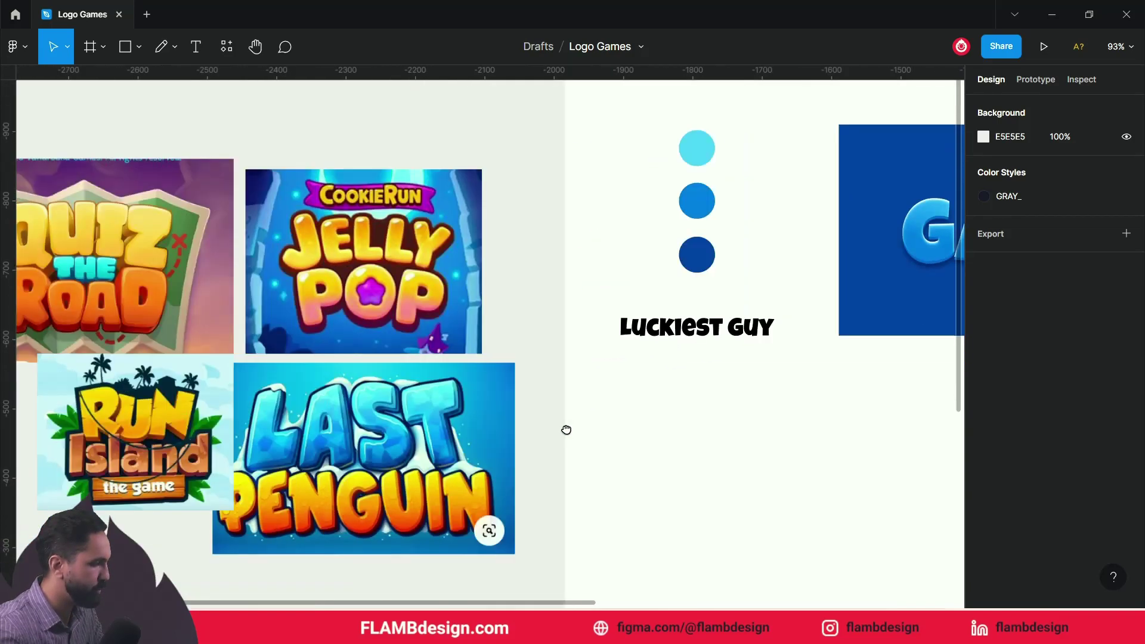
{"action": "scroll", "coordinate": [550, 435], "scroll_direction": "left", "scroll_amount": 4}
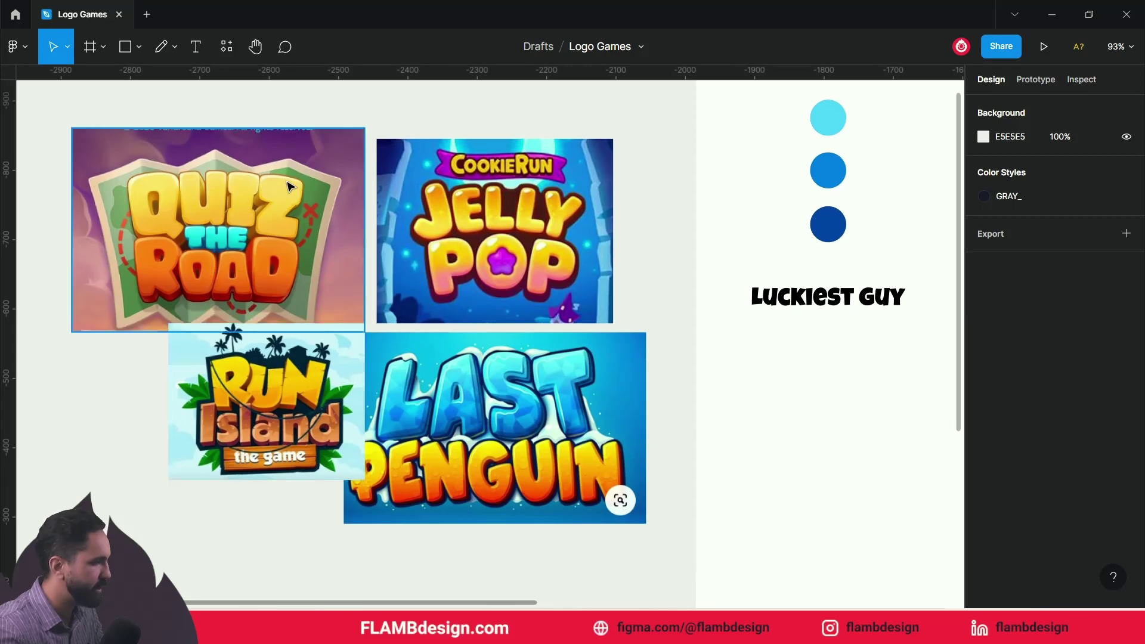
{"action": "scroll", "coordinate": [603, 257], "scroll_direction": "right", "scroll_amount": 4}
{"action": "scroll", "coordinate": [668, 256], "scroll_direction": "right", "scroll_amount": 12}
{"action": "scroll", "coordinate": [513, 281], "scroll_direction": "right", "scroll_amount": 5}
{"action": "left_click", "coordinate": [482, 279]}
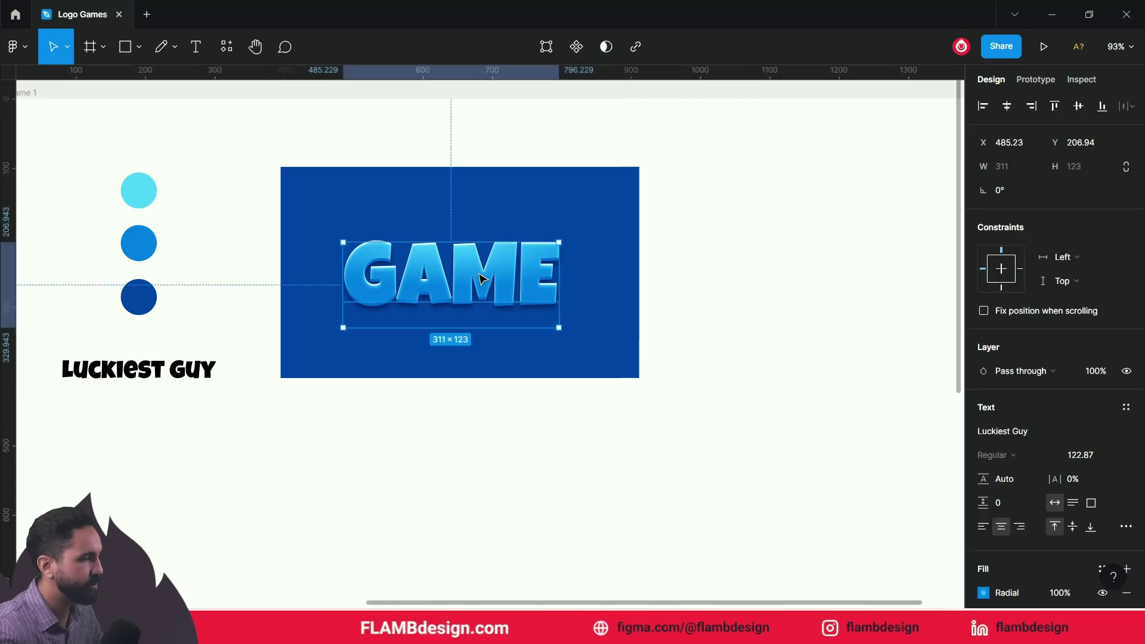
- Alt-drag a duplicate of GAME below the blue frame and select the copy
{"action": "left_click_drag", "start_coordinate": [482, 279], "coordinate": [493, 452]}
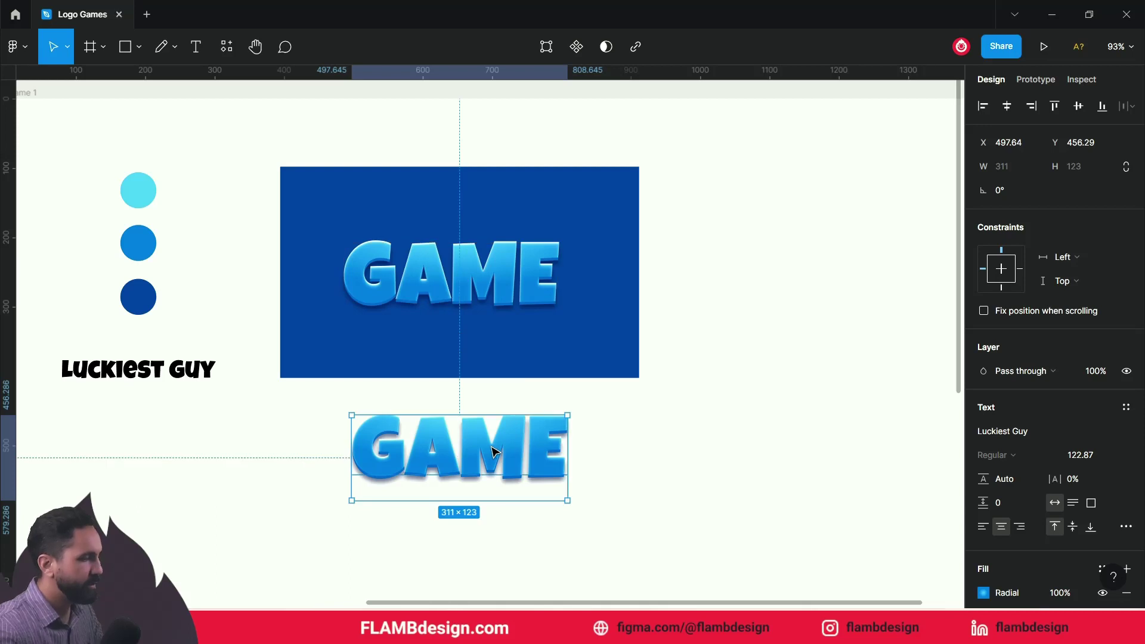
{"action": "left_click", "coordinate": [634, 457]}
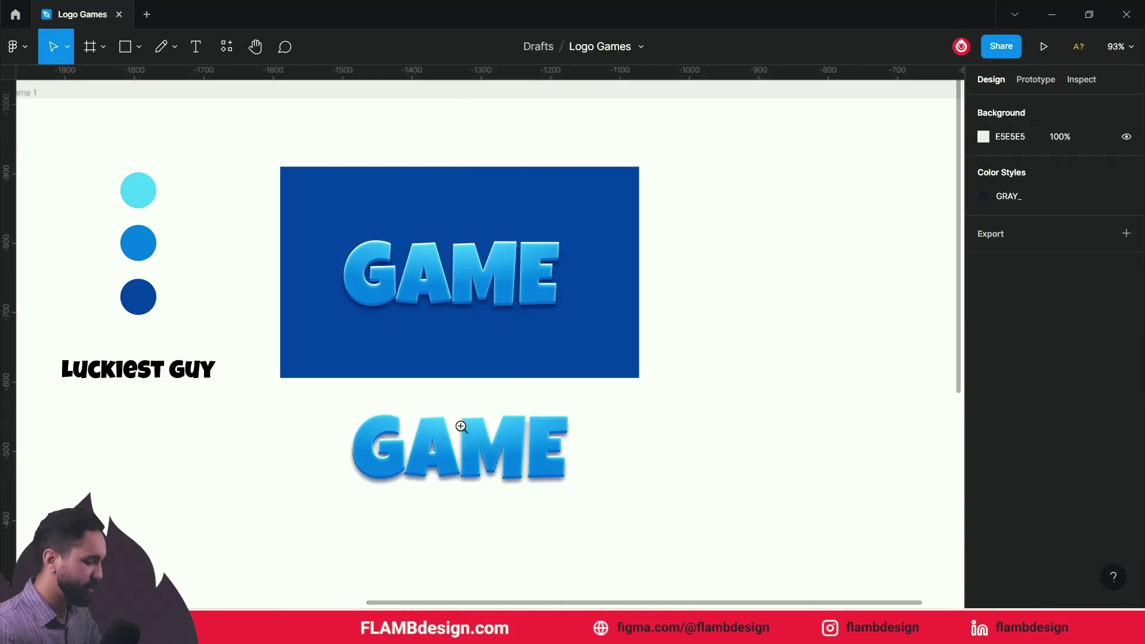
{"action": "scroll", "coordinate": [462, 429], "scroll_direction": "up", "scroll_amount": 5}
{"action": "scroll", "coordinate": [493, 317], "scroll_direction": "down", "scroll_amount": 2}
{"action": "left_click", "coordinate": [653, 400]}
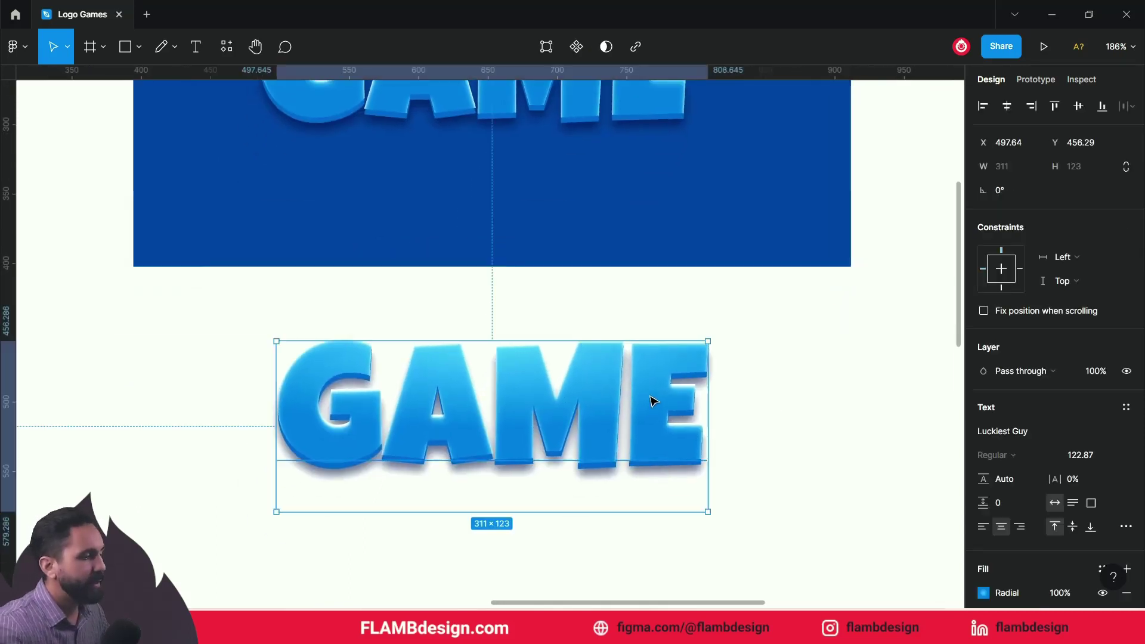
{"action": "scroll", "coordinate": [865, 447], "scroll_direction": "down", "scroll_amount": 2}
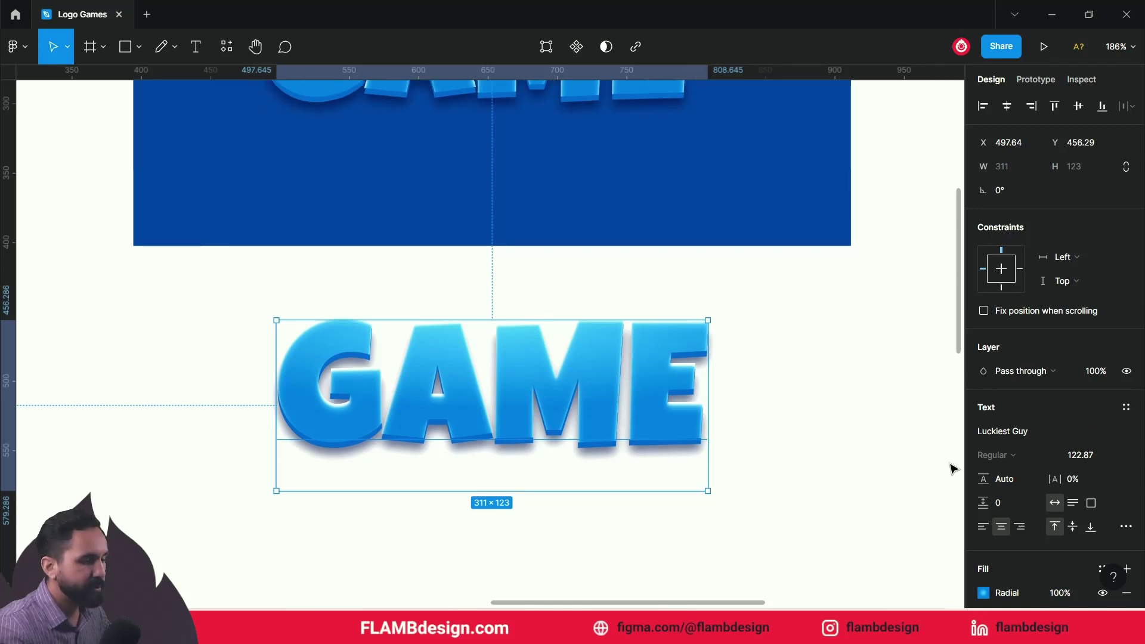
{"action": "scroll", "coordinate": [1077, 439], "scroll_direction": "down", "scroll_amount": 5}
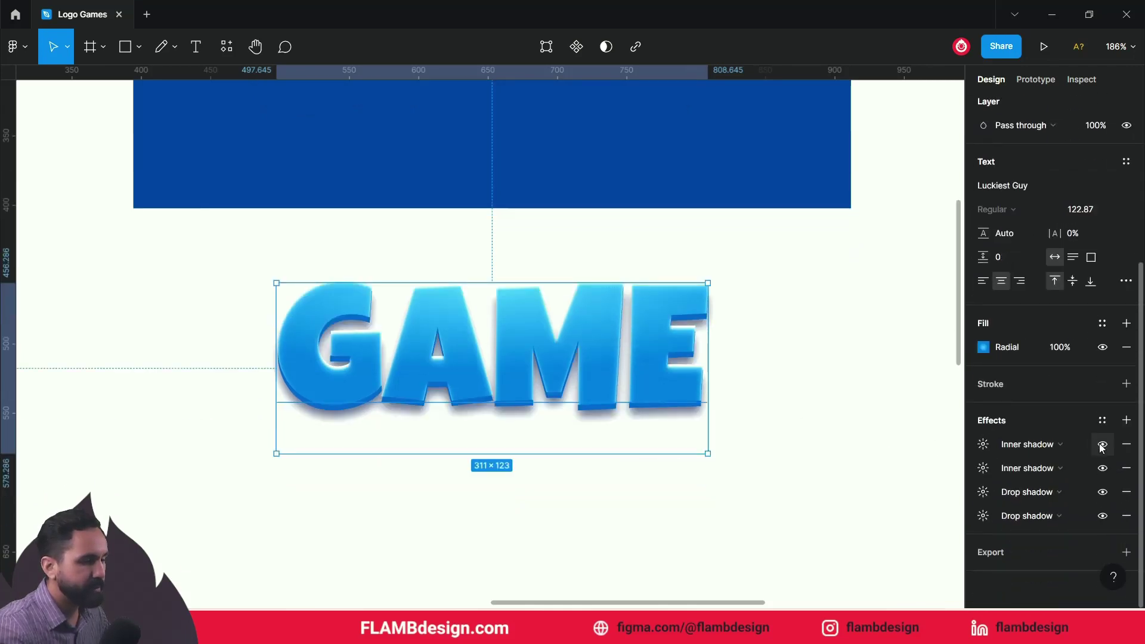
- Remove all four inner and drop shadow effects from the lower GAME copy
{"action": "left_click", "coordinate": [1103, 445]}
{"action": "left_click", "coordinate": [1127, 445]}
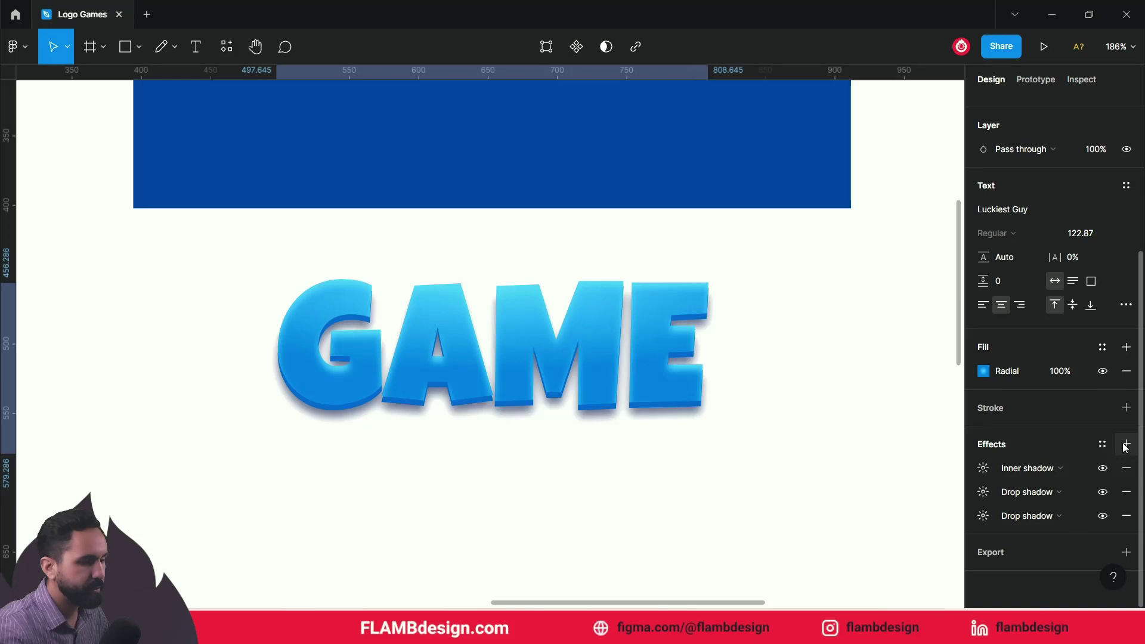
{"action": "left_click", "coordinate": [1126, 468]}
{"action": "left_click", "coordinate": [1126, 491]}
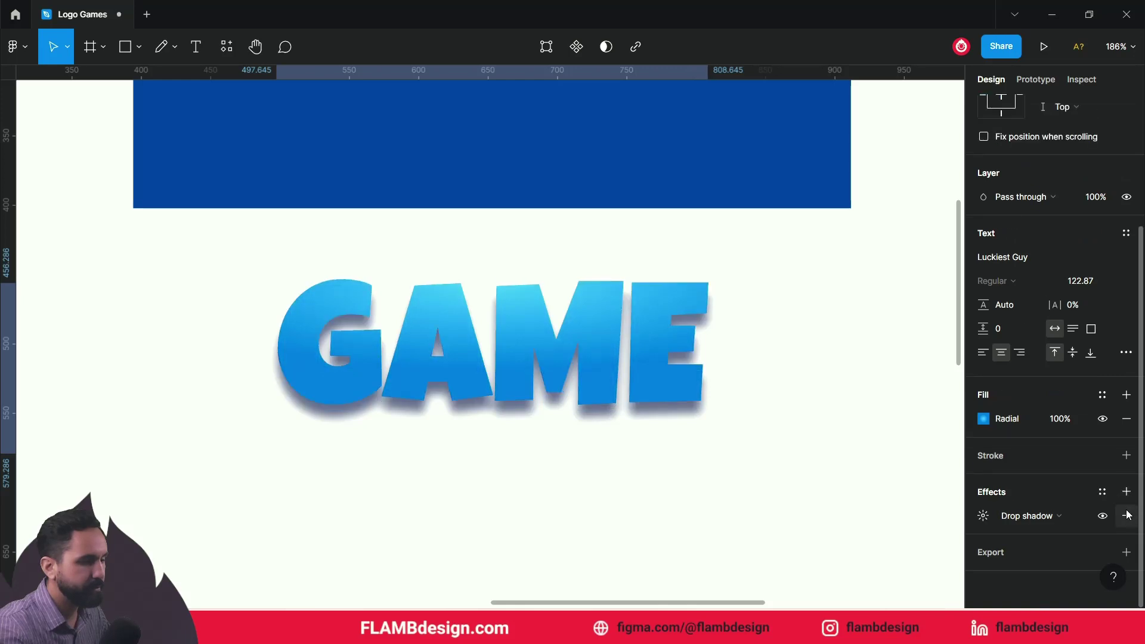
{"action": "left_click", "coordinate": [1126, 516]}
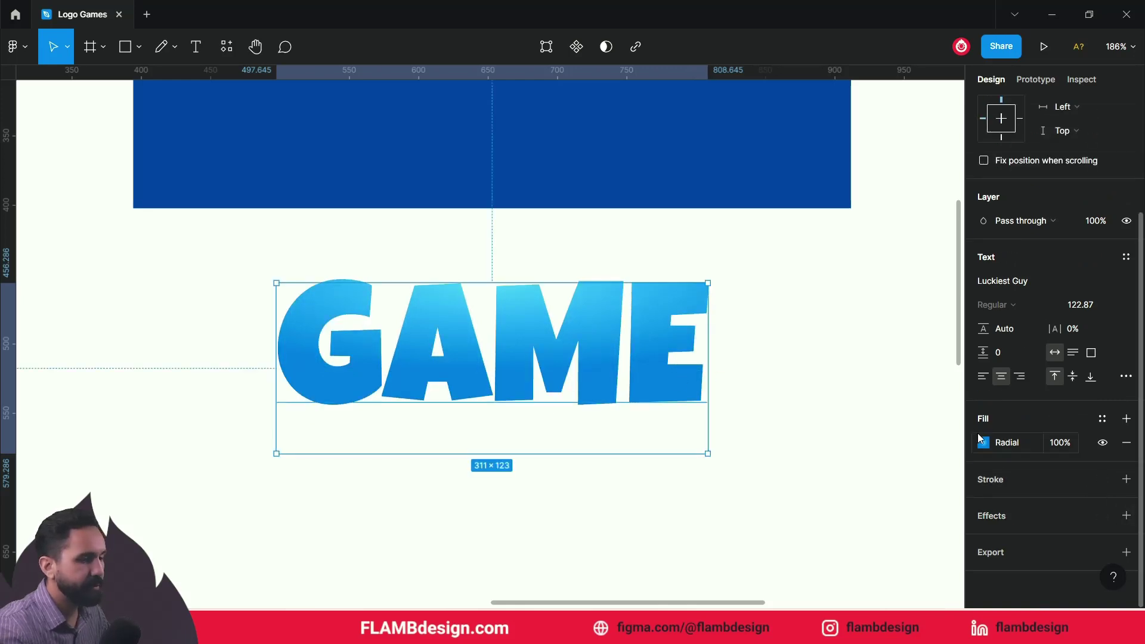
- Eyedrop dark blue 014CA5 into the copy's fill and switch it from Radial to Solid
{"action": "left_click", "coordinate": [984, 442]}
{"action": "left_click", "coordinate": [809, 442]}
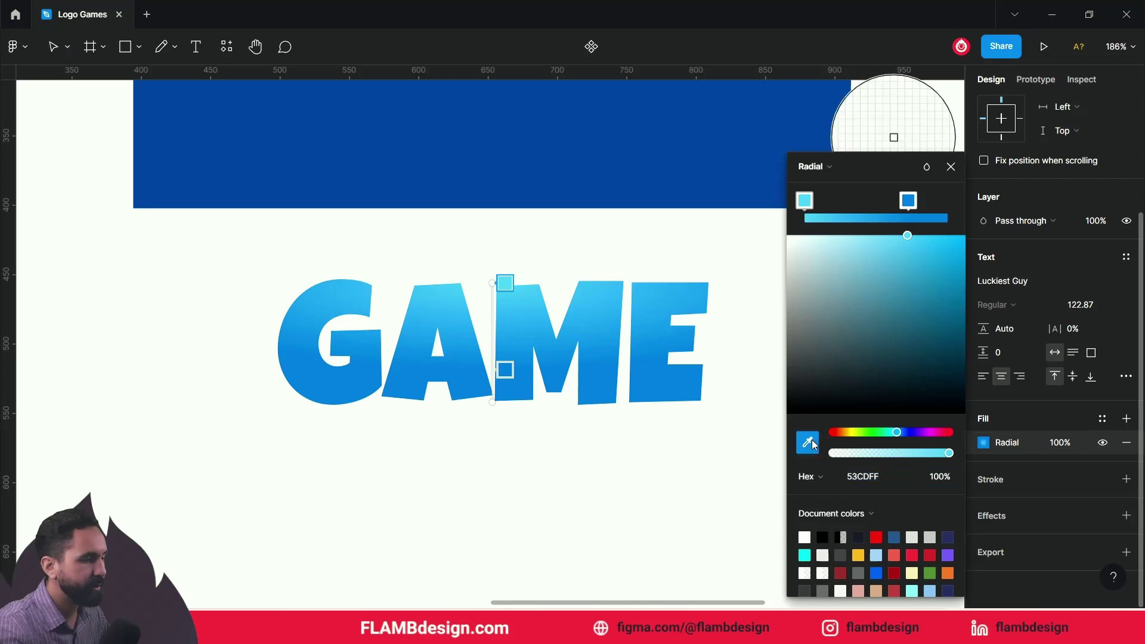
{"action": "left_click", "coordinate": [573, 169]}
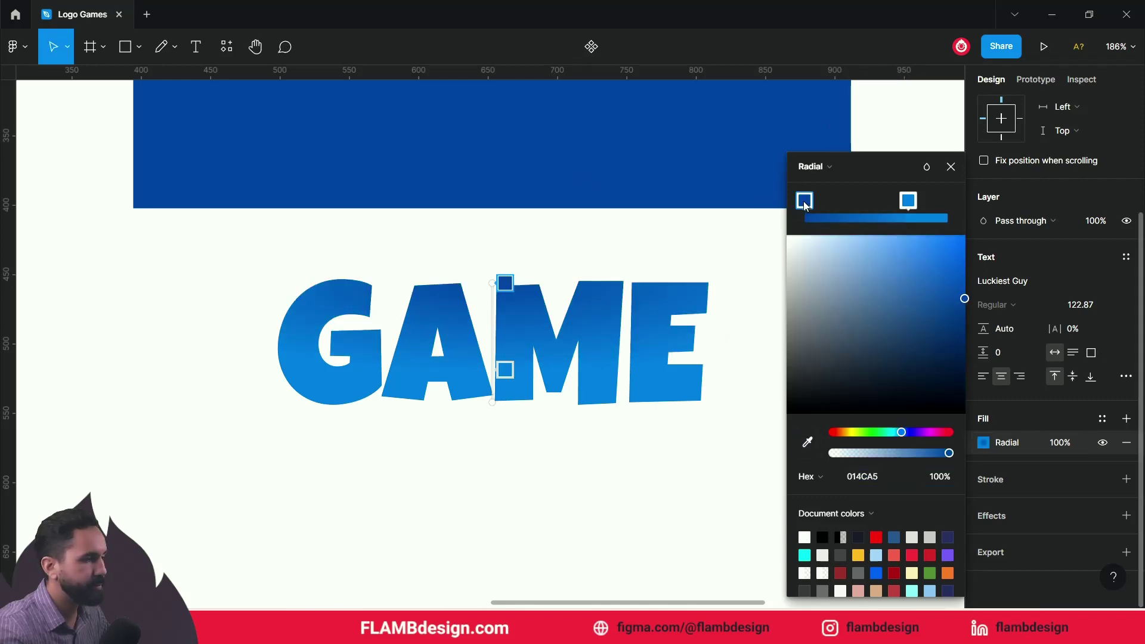
{"action": "left_click", "coordinate": [823, 167]}
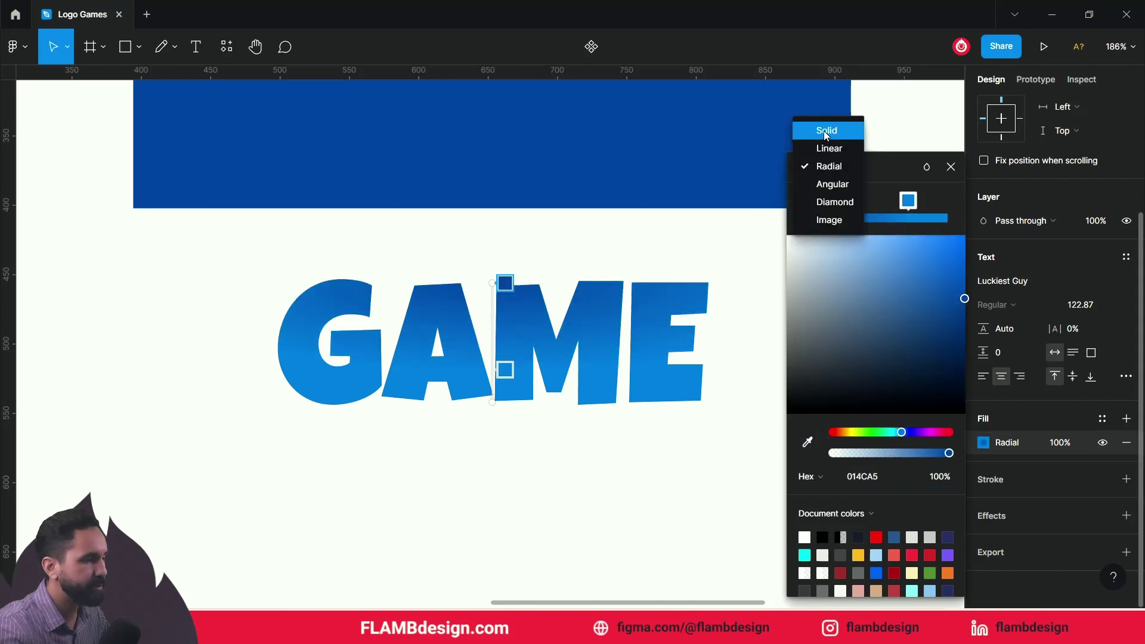
{"action": "left_click", "coordinate": [826, 131]}
{"action": "left_click", "coordinate": [808, 388]}
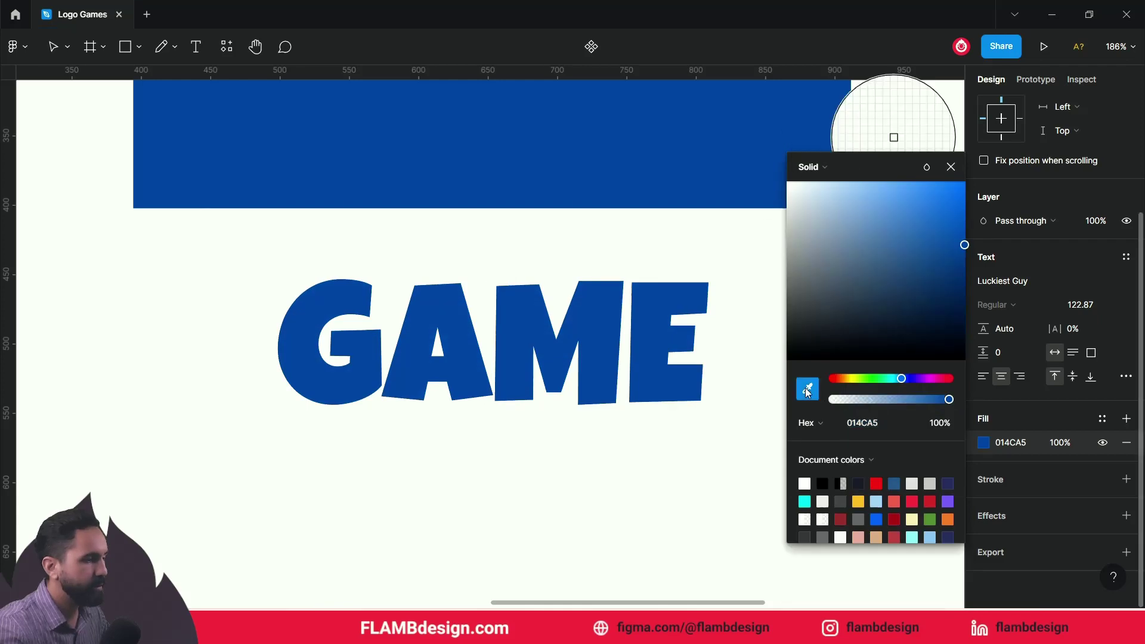
{"action": "left_click", "coordinate": [657, 176]}
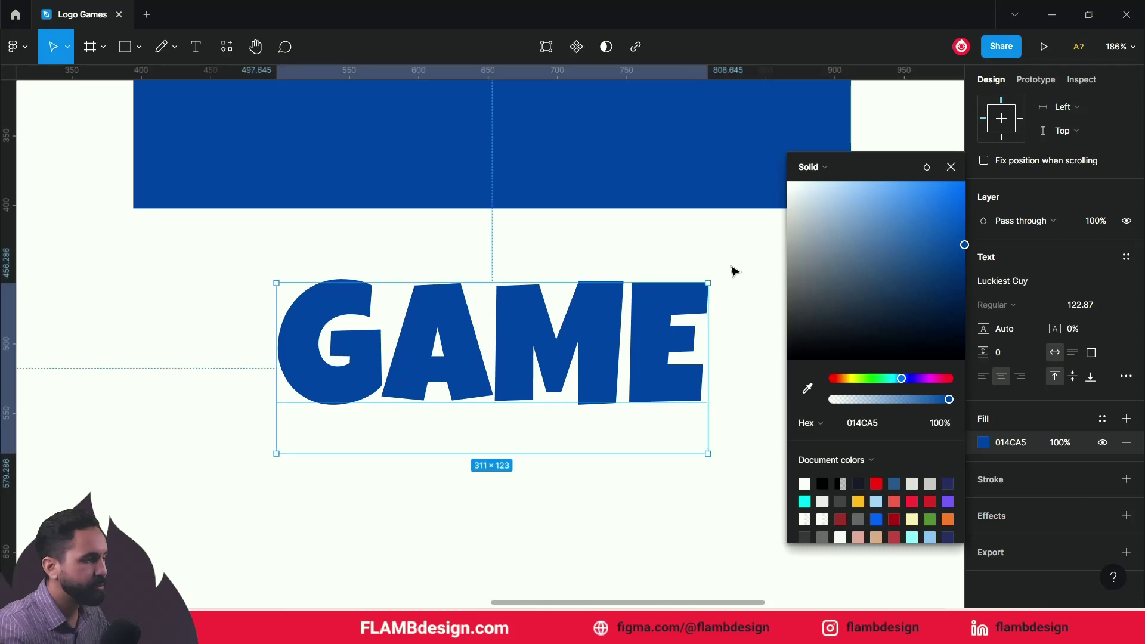
- Add a black 000000 outside stroke of weight 16 to the lower GAME copy
{"action": "left_click", "coordinate": [729, 302]}
{"action": "left_click", "coordinate": [680, 314]}
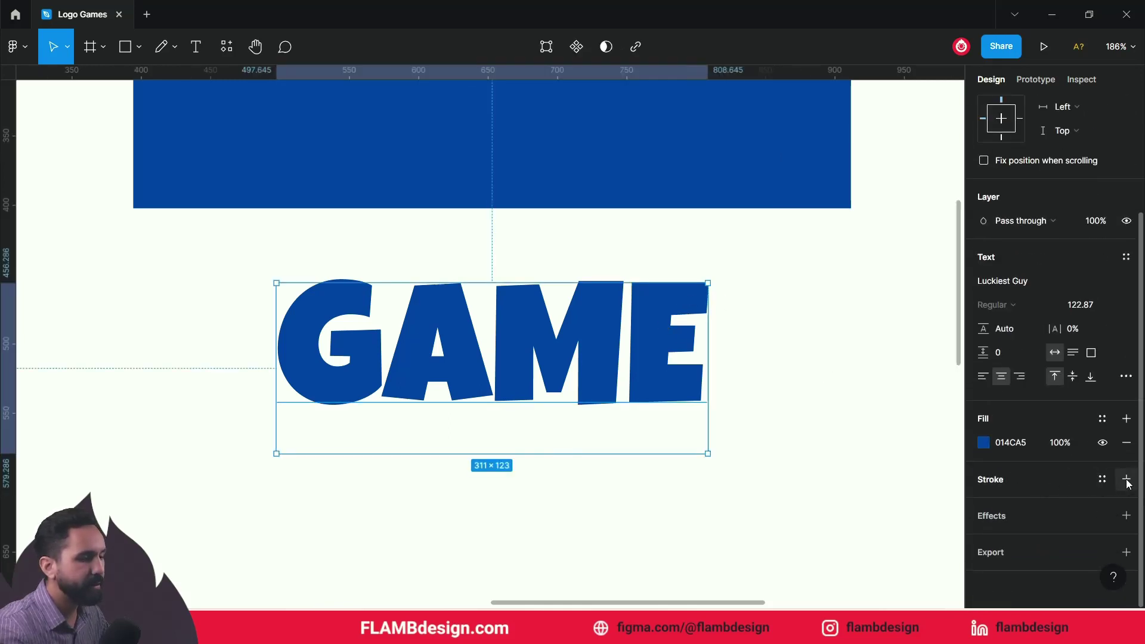
{"action": "left_click", "coordinate": [1126, 480]}
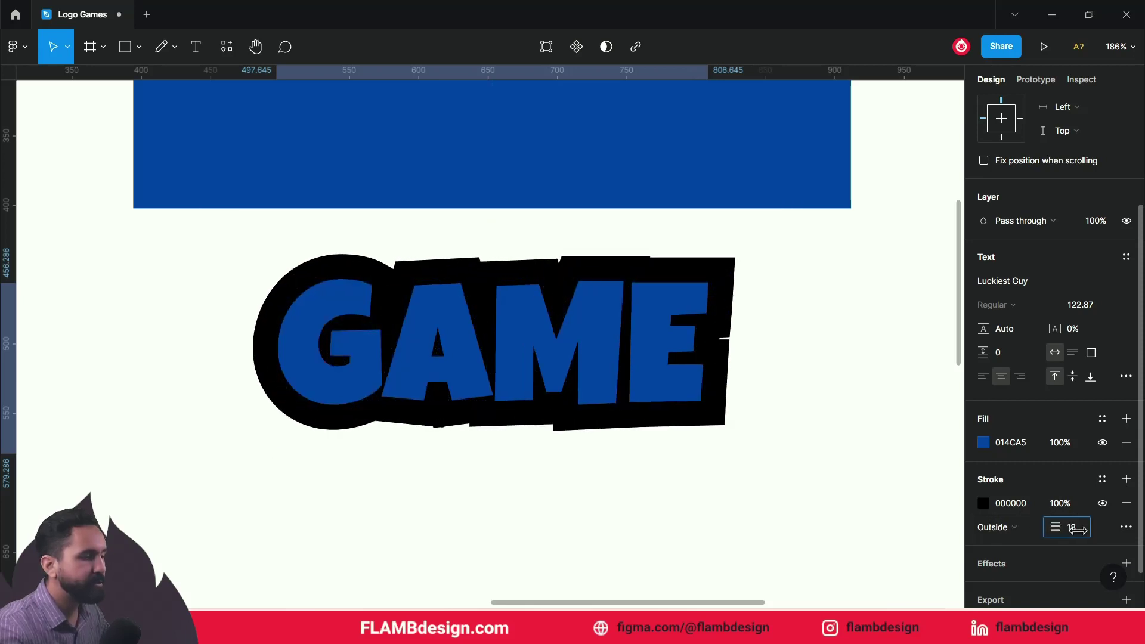
{"action": "left_click_drag", "start_coordinate": [1053, 527], "coordinate": [723, 337]}
{"action": "scroll", "coordinate": [724, 337], "scroll_direction": "up", "scroll_amount": 3}
{"action": "left_click", "coordinate": [616, 192]}
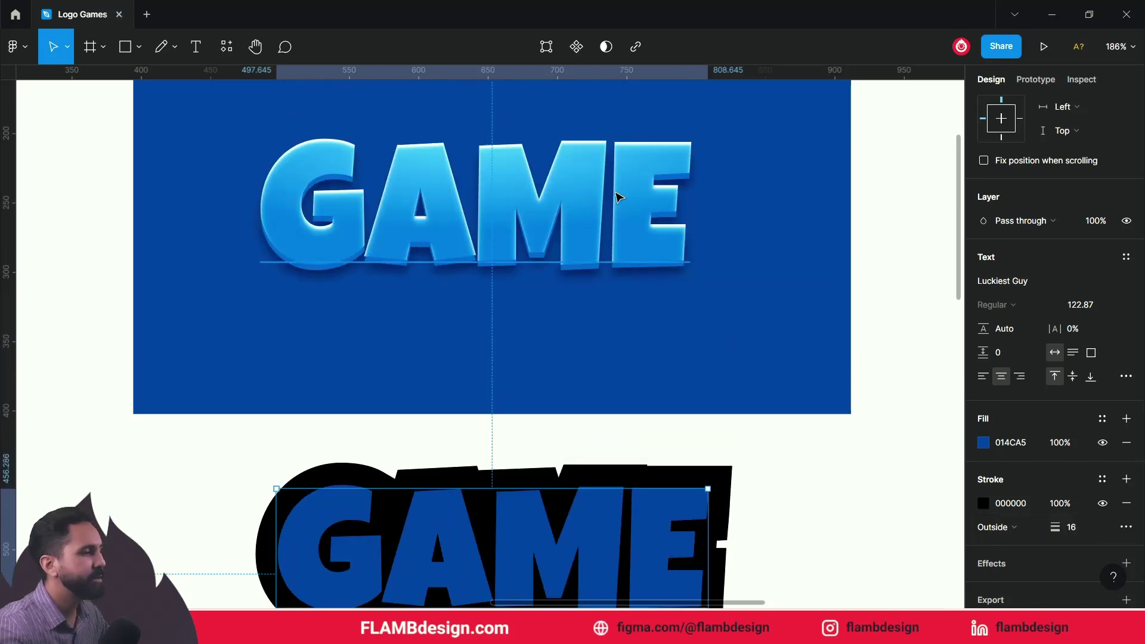
{"action": "scroll", "coordinate": [1027, 494], "scroll_direction": "down", "scroll_amount": 2}
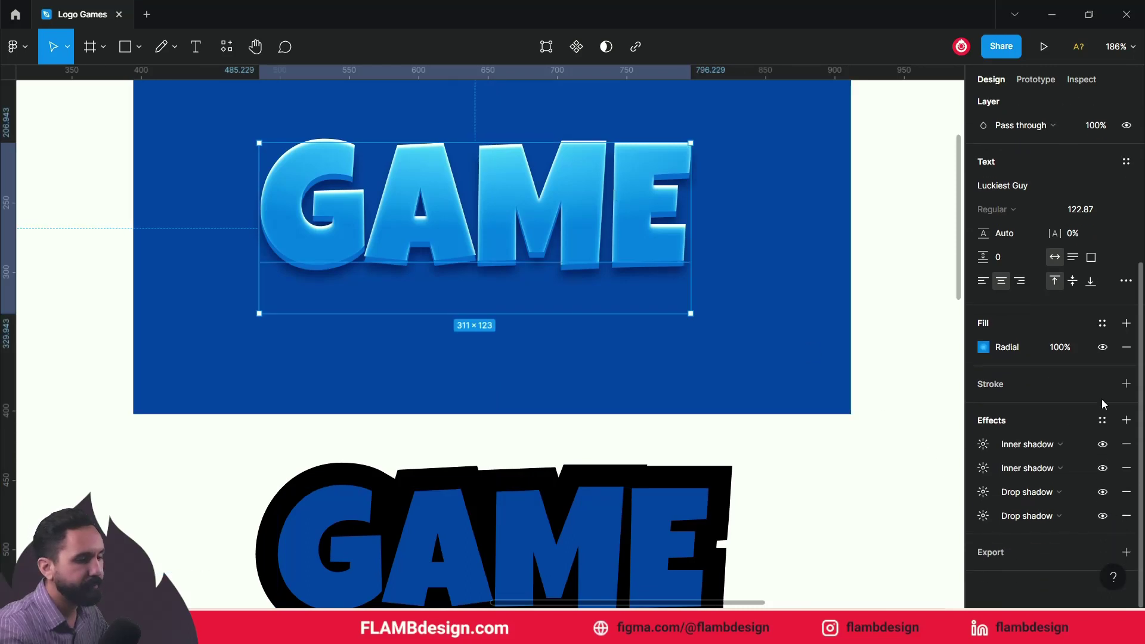
{"action": "left_click", "coordinate": [1127, 383]}
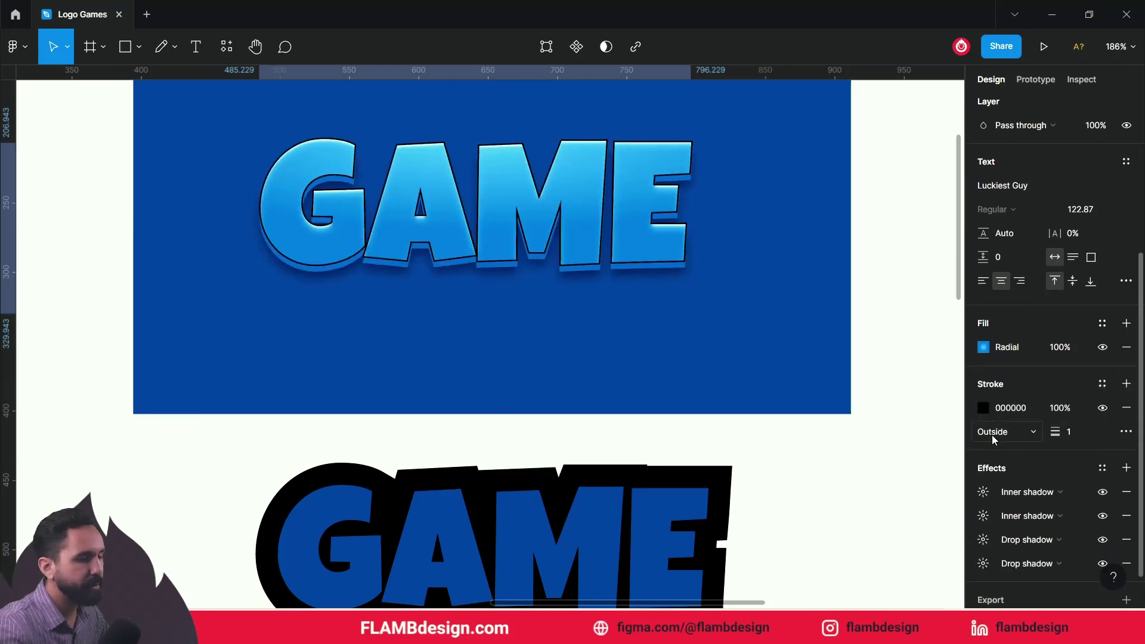
{"action": "scroll", "coordinate": [757, 326], "scroll_direction": "up", "scroll_amount": 1}
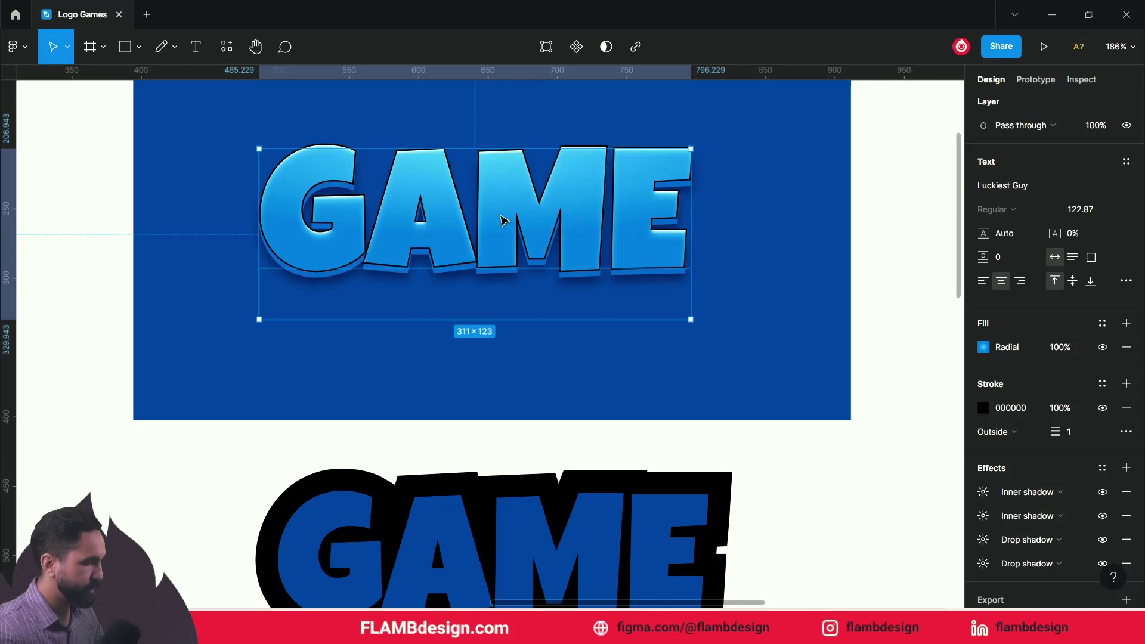
{"action": "left_click", "coordinate": [437, 197]}
{"action": "left_click_drag", "start_coordinate": [535, 237], "coordinate": [497, 272]}
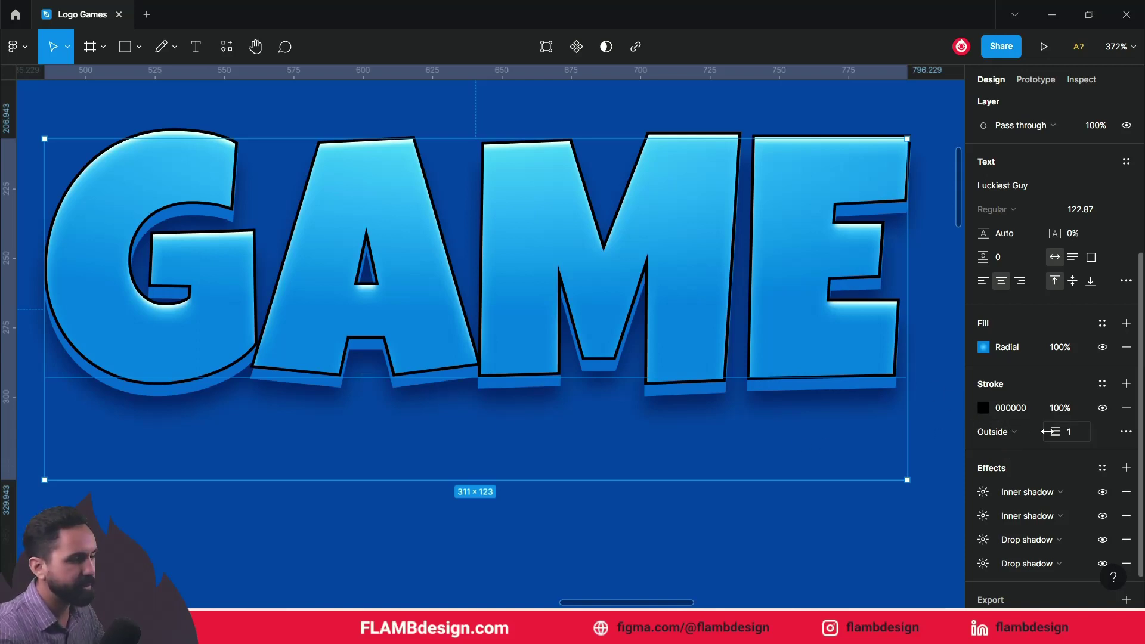
{"action": "left_click_drag", "start_coordinate": [1052, 431], "coordinate": [1055, 432]}
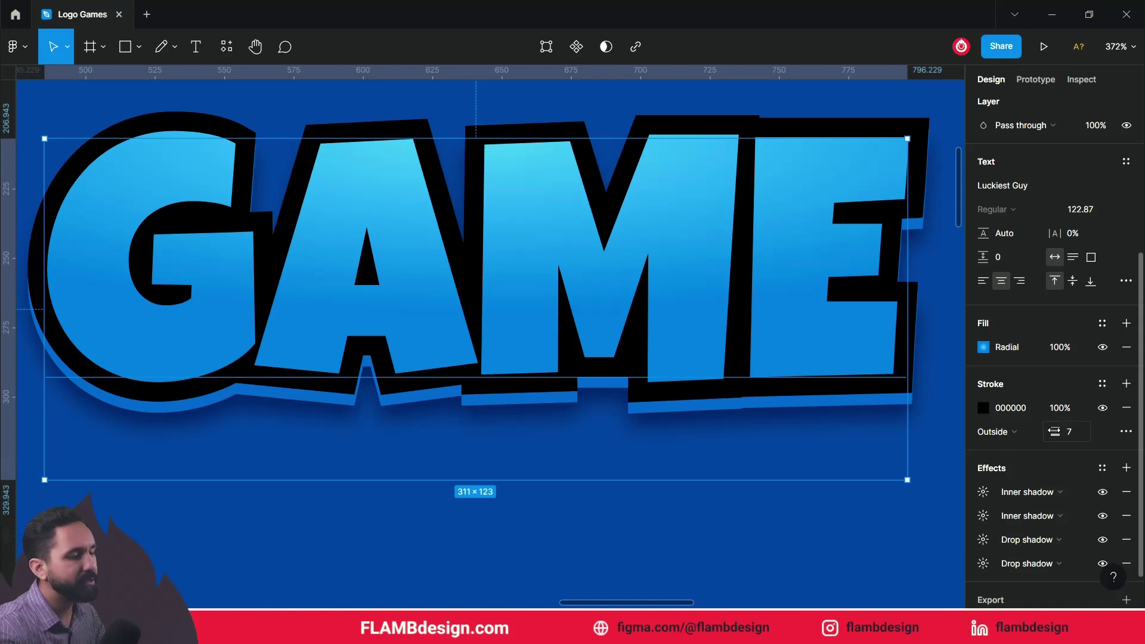
{"action": "left_click_drag", "start_coordinate": [1053, 432], "coordinate": [1045, 430]}
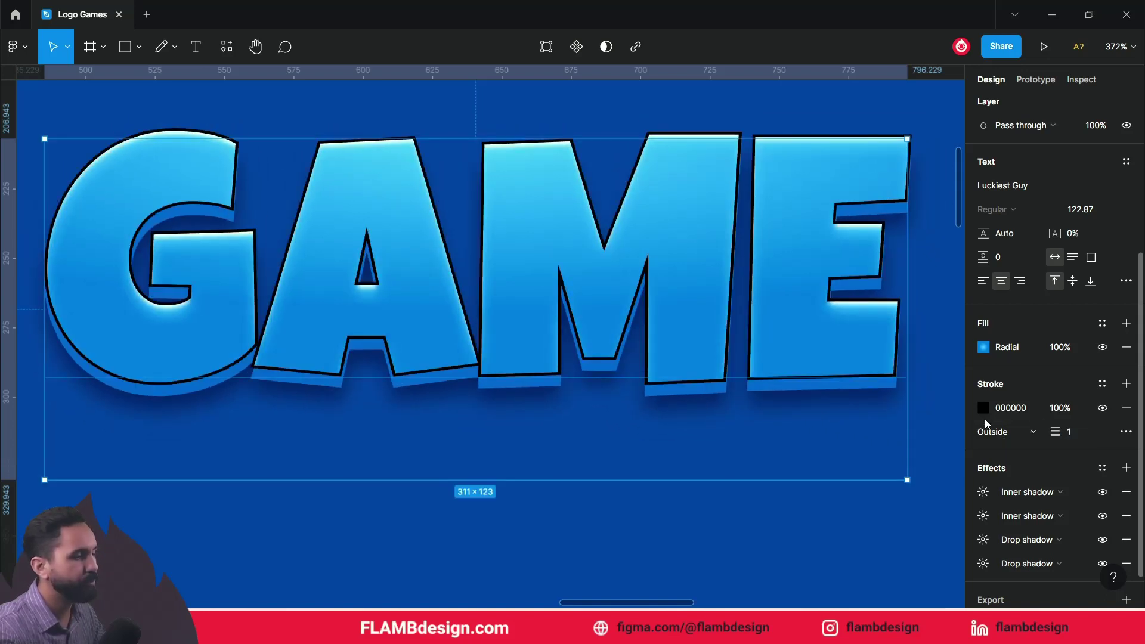
{"action": "left_click", "coordinate": [983, 408]}
{"action": "left_click_drag", "start_coordinate": [833, 309], "coordinate": [784, 260]}
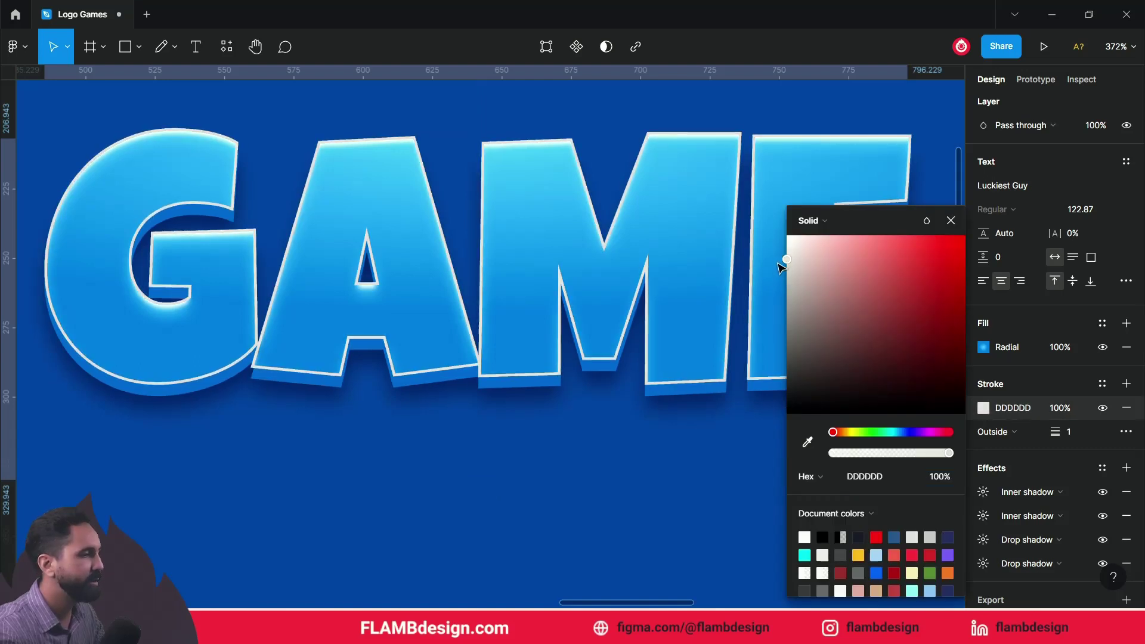
{"action": "left_click", "coordinate": [787, 251]}
{"action": "left_click", "coordinate": [900, 433]}
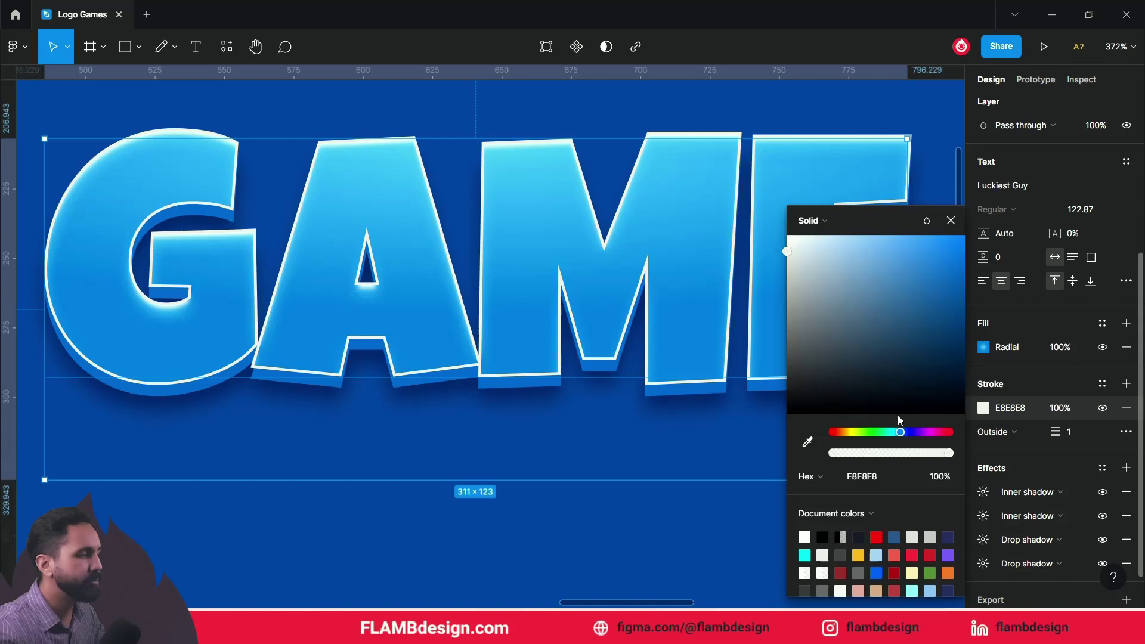
{"action": "left_click", "coordinate": [840, 249]}
{"action": "left_click_drag", "start_coordinate": [843, 245], "coordinate": [861, 251]}
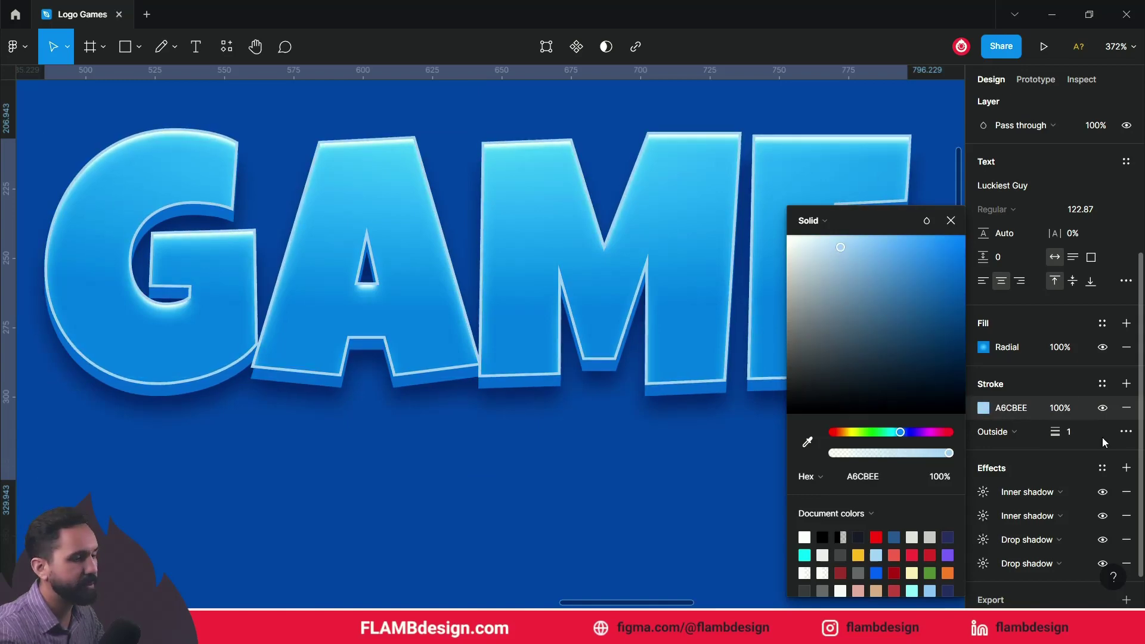
{"action": "left_click", "coordinate": [1126, 411]}
{"action": "scroll", "coordinate": [769, 474], "scroll_direction": "down", "scroll_amount": 5}
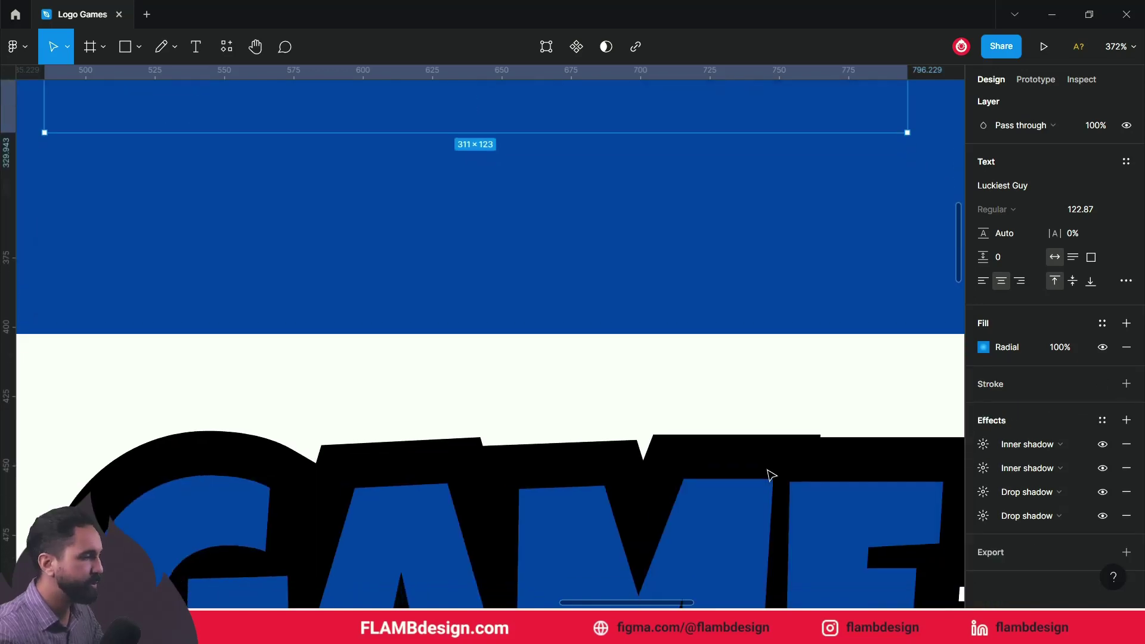
- Eyedrop dark blue 014CA5 into the lower GAME's outline colour
{"action": "scroll", "coordinate": [767, 474], "scroll_direction": "down", "scroll_amount": 1}
{"action": "scroll", "coordinate": [723, 485], "scroll_direction": "down", "scroll_amount": 1}
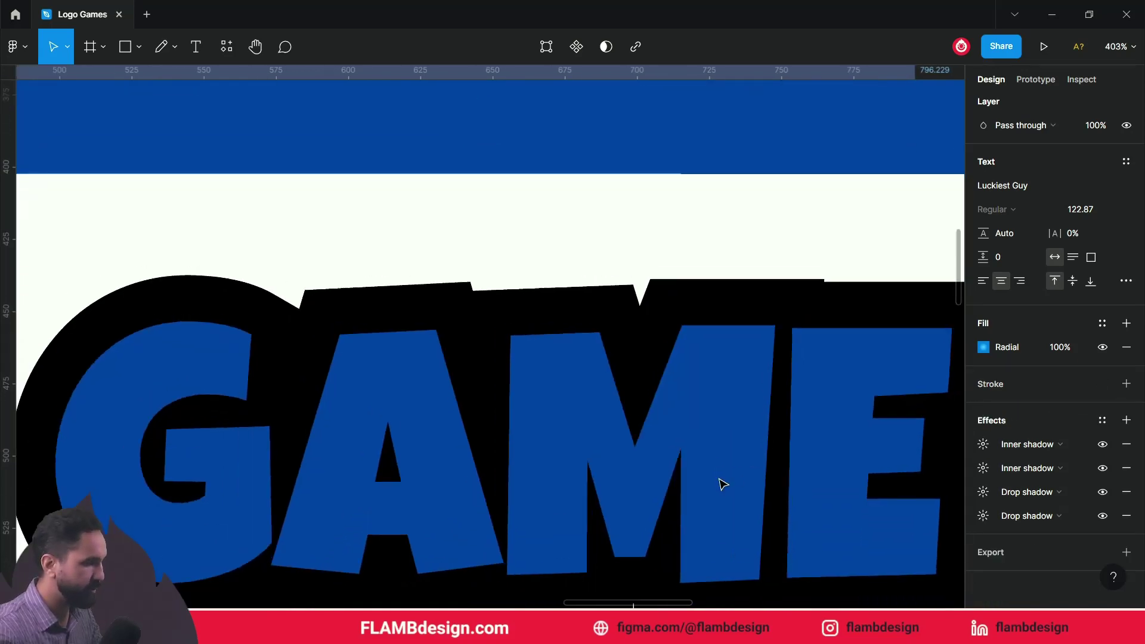
{"action": "scroll", "coordinate": [724, 484], "scroll_direction": "down", "scroll_amount": 2}
{"action": "scroll", "coordinate": [724, 484], "scroll_direction": "down", "scroll_amount": 1}
{"action": "scroll", "coordinate": [724, 484], "scroll_direction": "down", "scroll_amount": 1}
{"action": "left_click", "coordinate": [725, 483]}
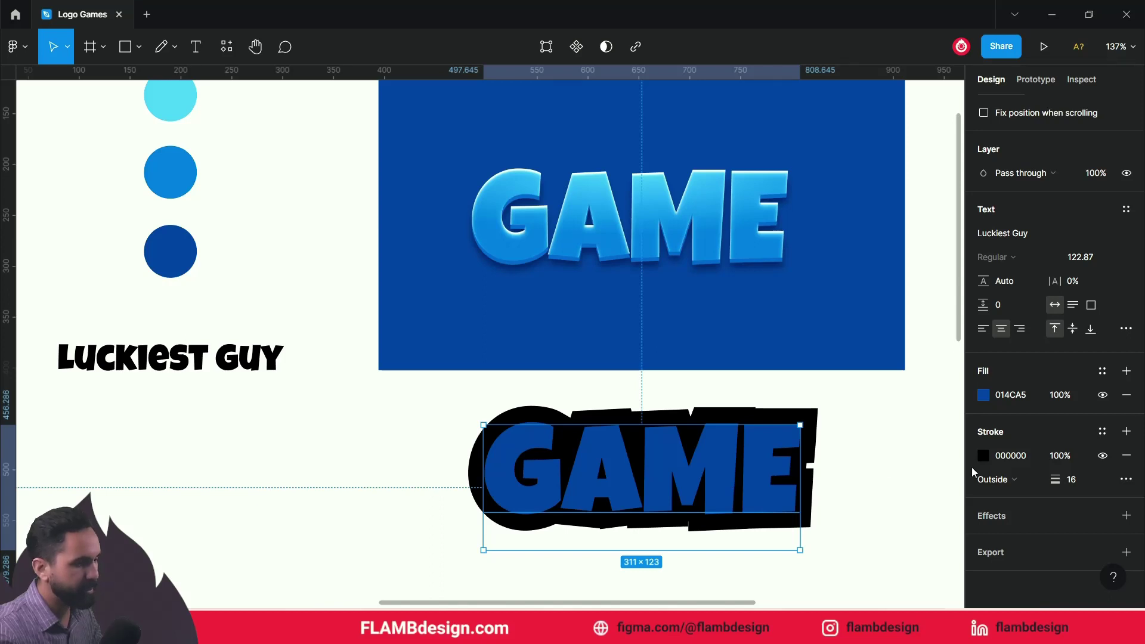
{"action": "left_click", "coordinate": [983, 456]}
{"action": "left_click", "coordinate": [808, 442]}
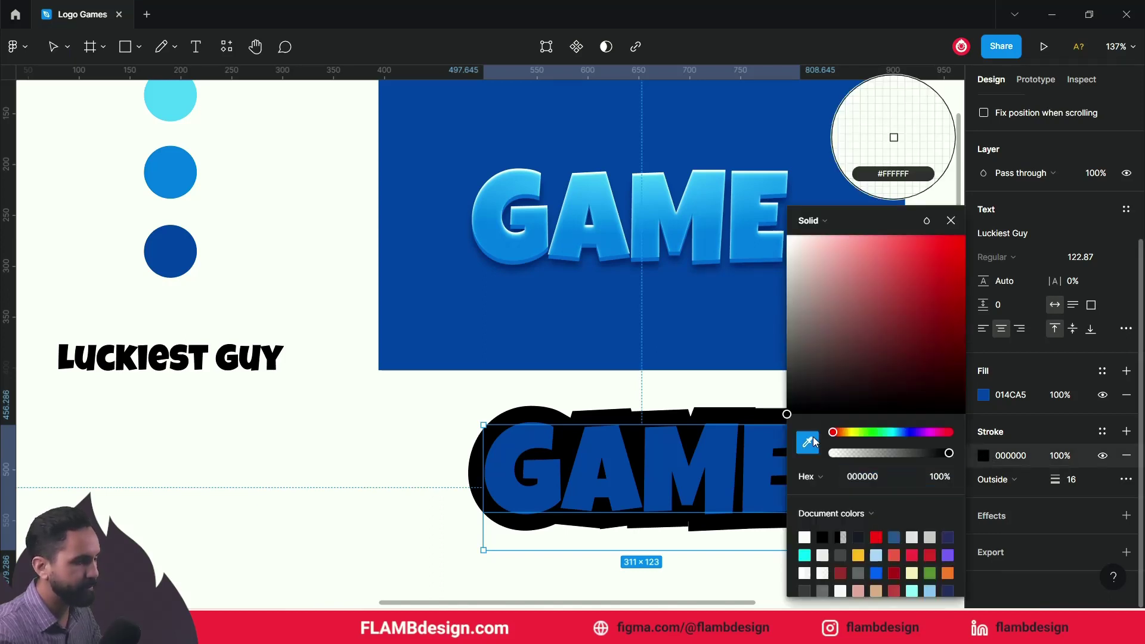
{"action": "left_click", "coordinate": [763, 447]}
{"action": "left_click", "coordinate": [427, 435]}
- Delete the blue background rectangle and move the outlined copy behind the bright GAME
{"action": "left_click", "coordinate": [795, 344]}
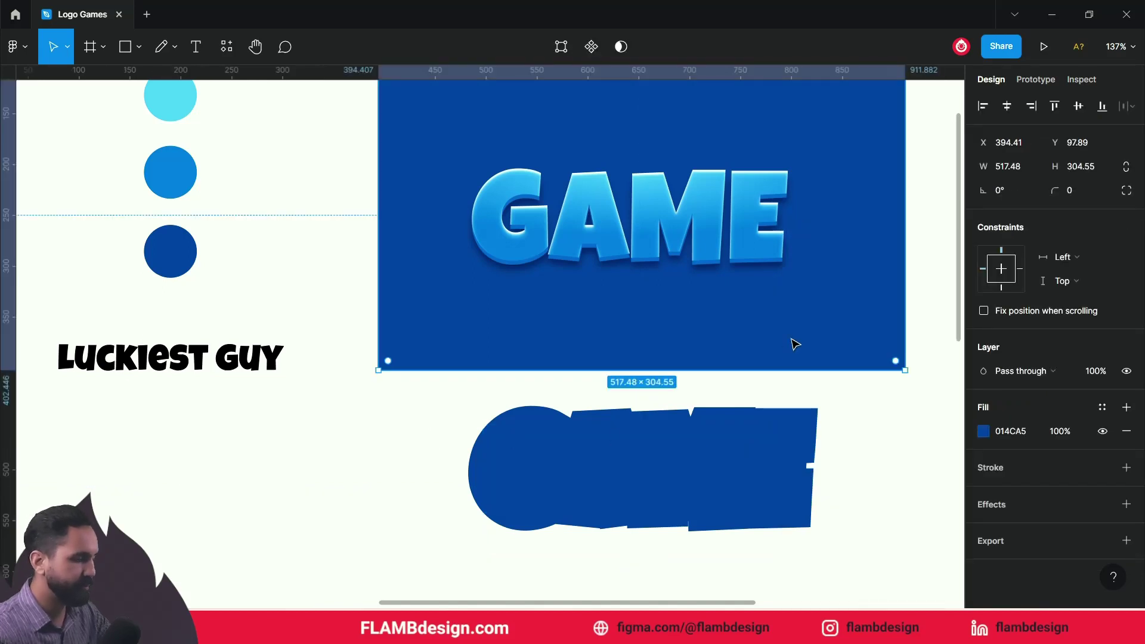
{"action": "key", "text": "Delete"}
{"action": "scroll", "coordinate": [795, 344], "scroll_direction": "up", "scroll_amount": 2}
{"action": "mouse_move", "coordinate": [765, 501]}
{"action": "left_mouse_down"}
{"action": "mouse_move", "coordinate": [753, 257]}
{"action": "mouse_move", "coordinate": [762, 263]}
{"action": "left_mouse_up"}
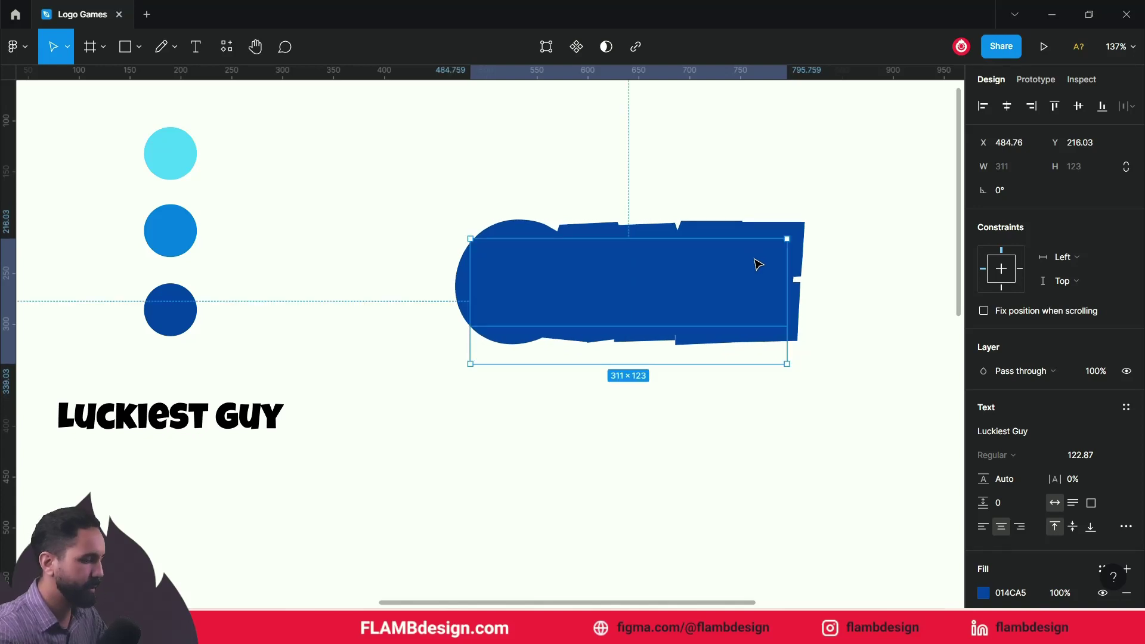
{"action": "key", "text": "ctrl+["}
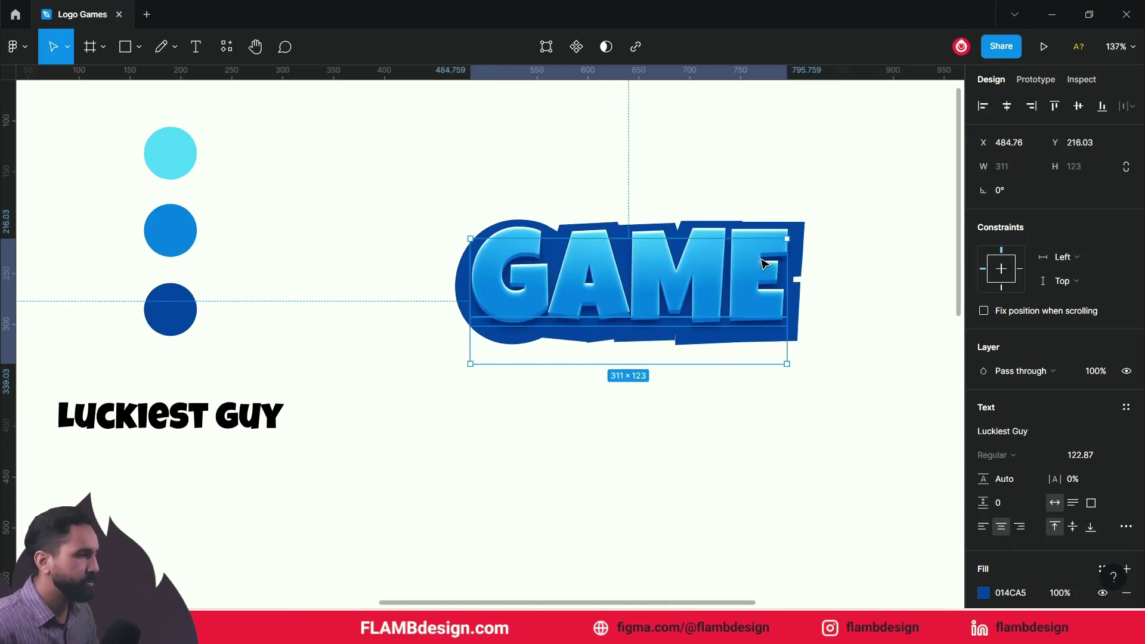
{"action": "left_click", "coordinate": [848, 381]}
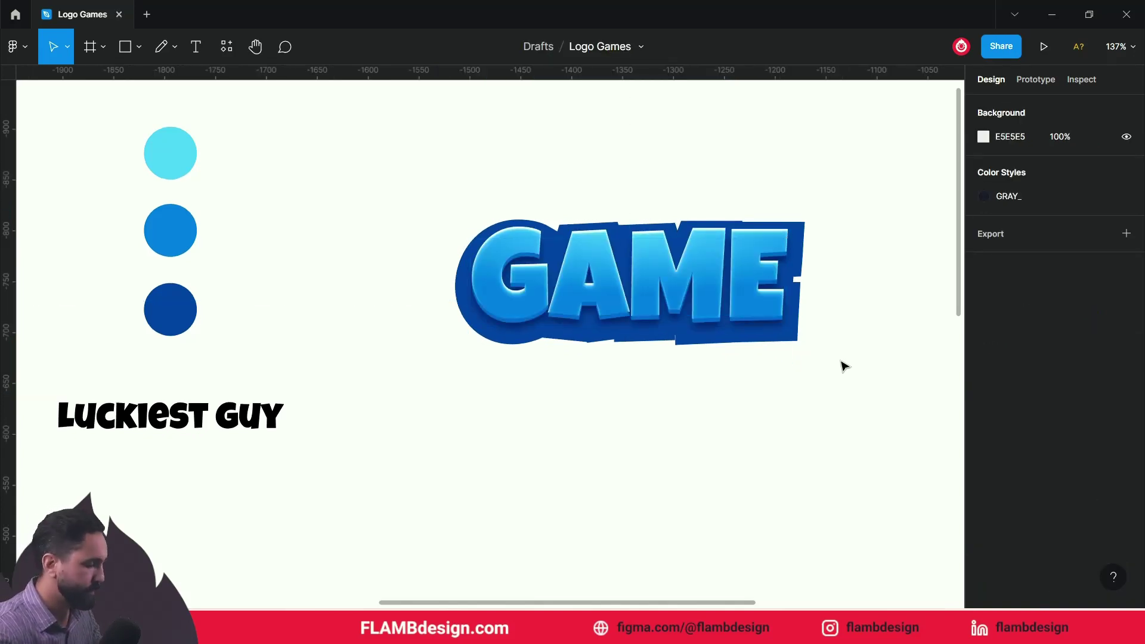
- Reposition the bright GAME text to X 485.23, Y 211.54, centred in its dark-blue backing
{"action": "scroll", "coordinate": [779, 296], "scroll_direction": "up", "scroll_amount": 5}
{"action": "left_click", "coordinate": [794, 377]}
{"action": "left_click_drag", "start_coordinate": [794, 380], "coordinate": [805, 377]}
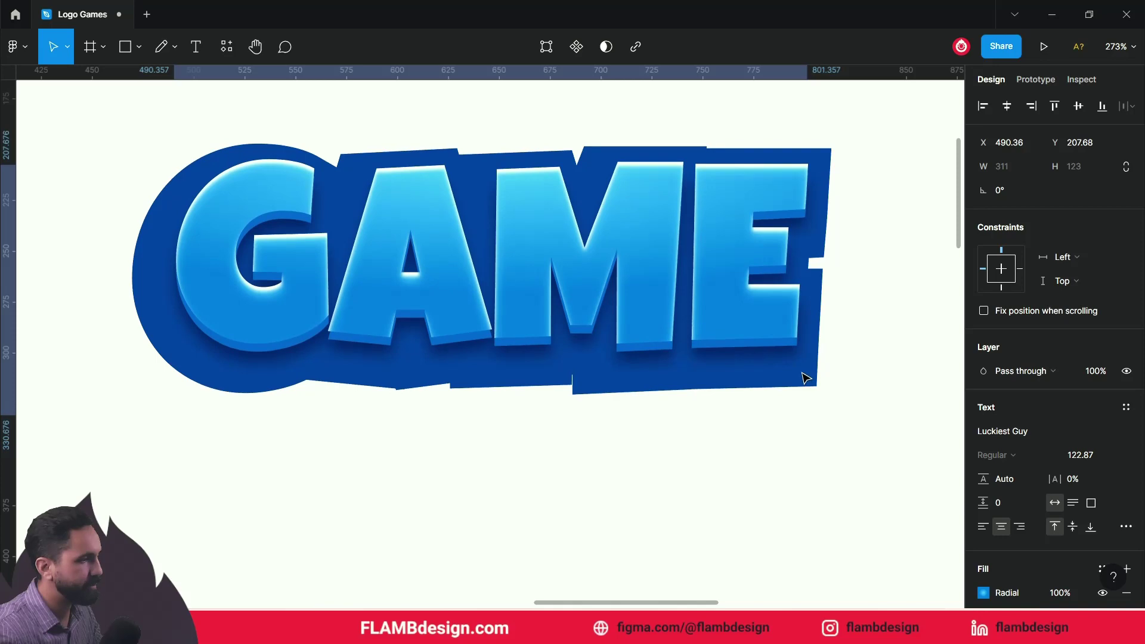
{"action": "left_click", "coordinate": [785, 478]}
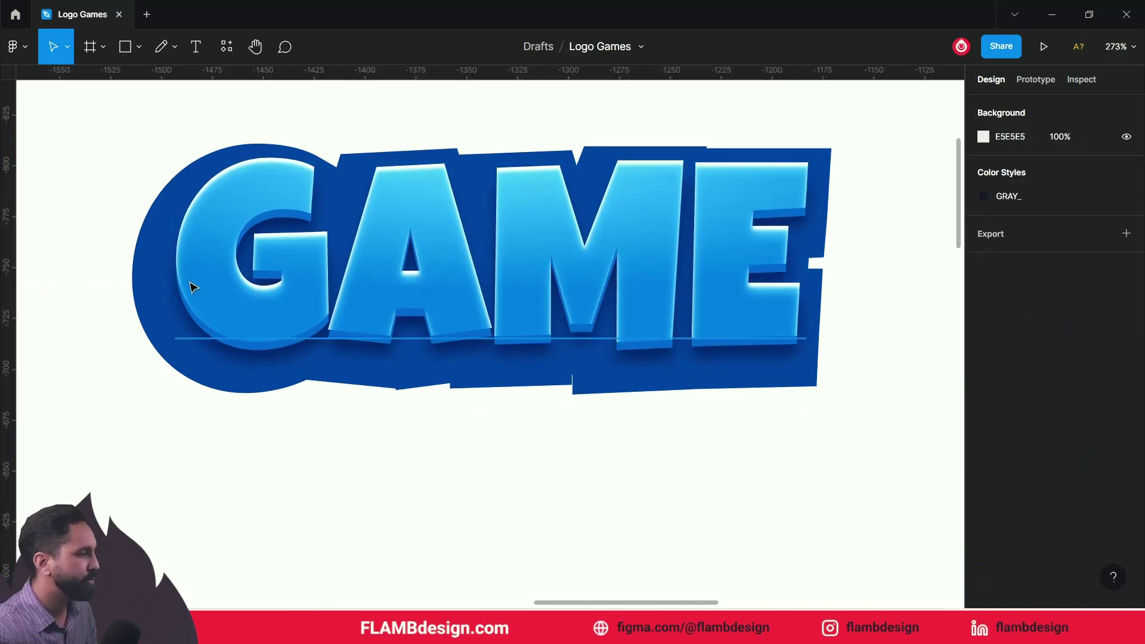
{"action": "left_click_drag", "start_coordinate": [335, 324], "coordinate": [367, 338]}
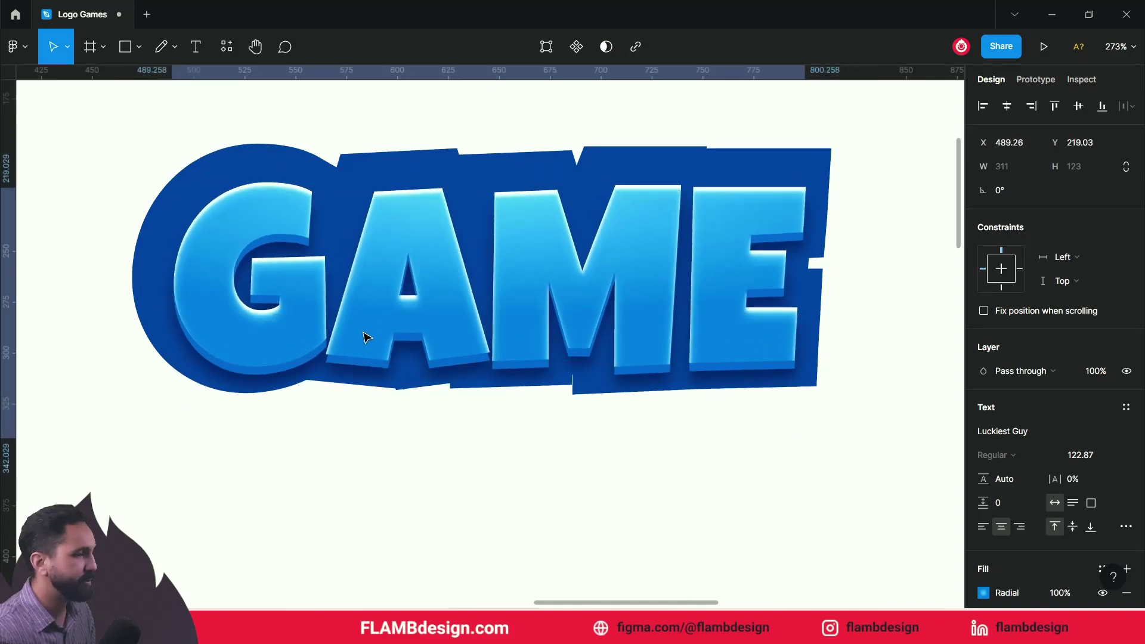
{"action": "left_click_drag", "start_coordinate": [367, 338], "coordinate": [361, 313]}
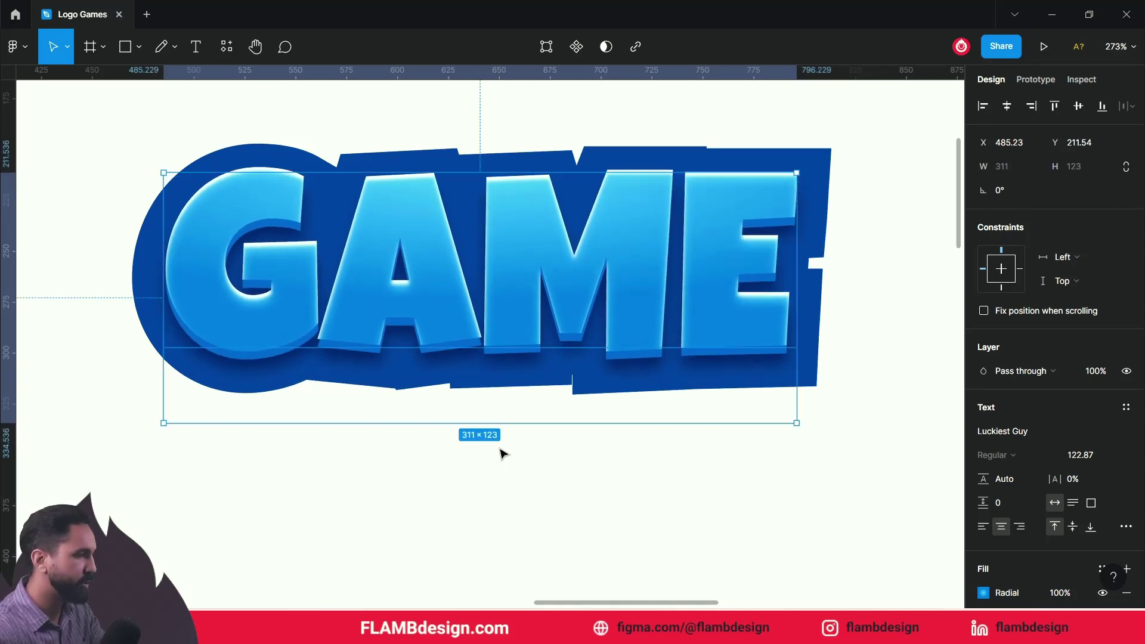
{"action": "left_click", "coordinate": [624, 504]}
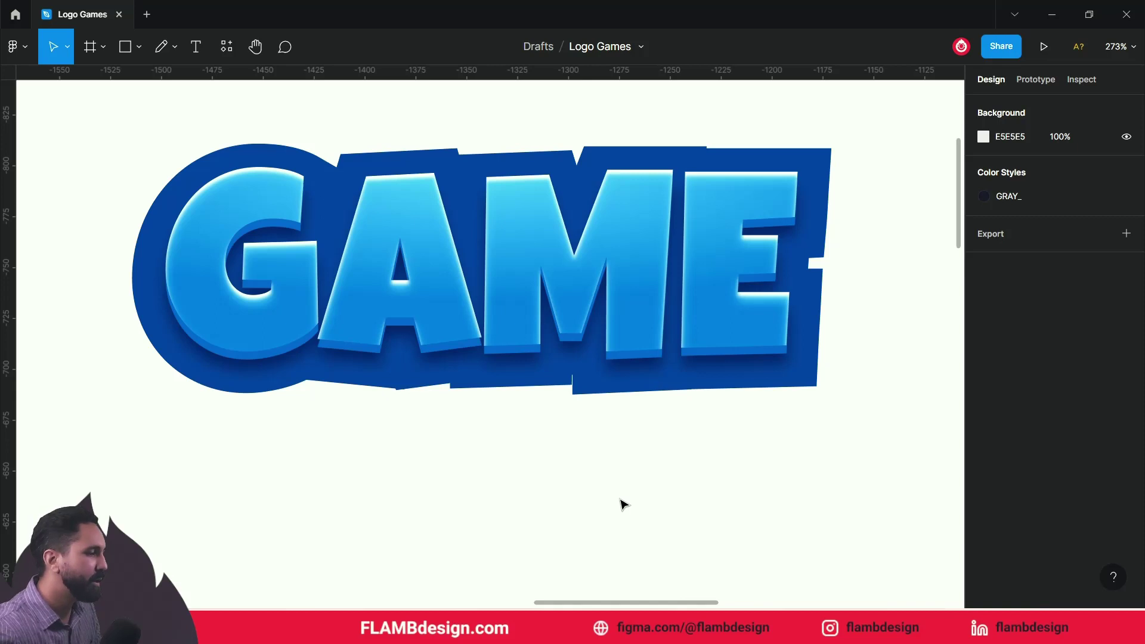
{"action": "scroll", "coordinate": [623, 504], "scroll_direction": "down", "scroll_amount": 2}
{"action": "scroll", "coordinate": [623, 505], "scroll_direction": "down", "scroll_amount": 3}
{"action": "scroll", "coordinate": [624, 504], "scroll_direction": "down", "scroll_amount": 1}
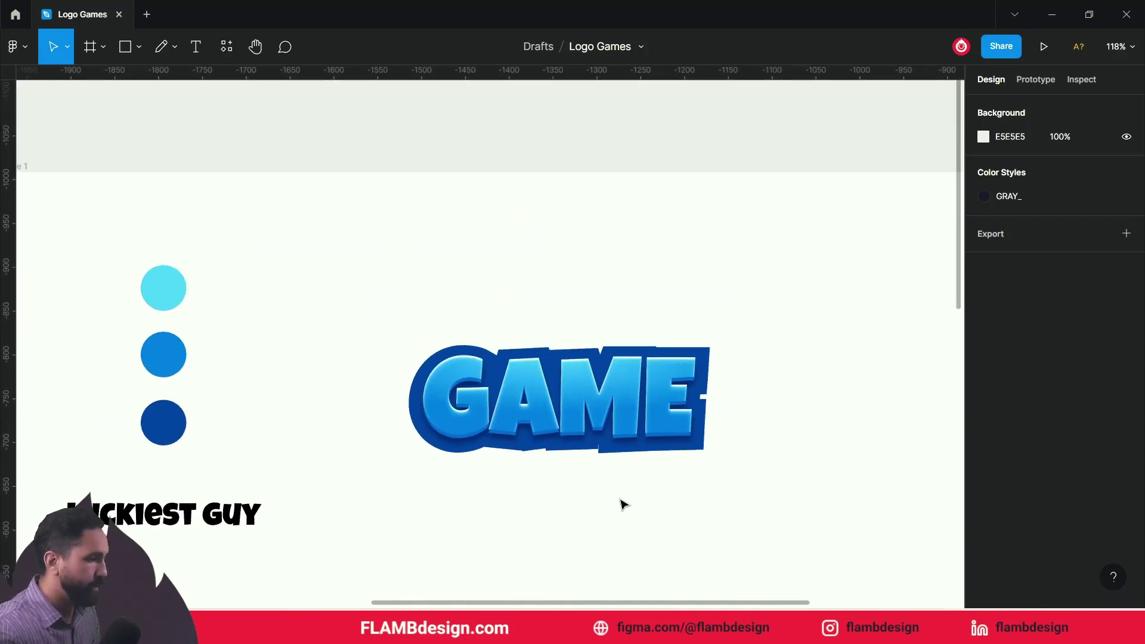
{"action": "scroll", "coordinate": [624, 504], "scroll_direction": "down", "scroll_amount": 2}
{"action": "scroll", "coordinate": [624, 504], "scroll_direction": "down", "scroll_amount": 3}
{"action": "scroll", "coordinate": [626, 504], "scroll_direction": "down", "scroll_amount": 1}
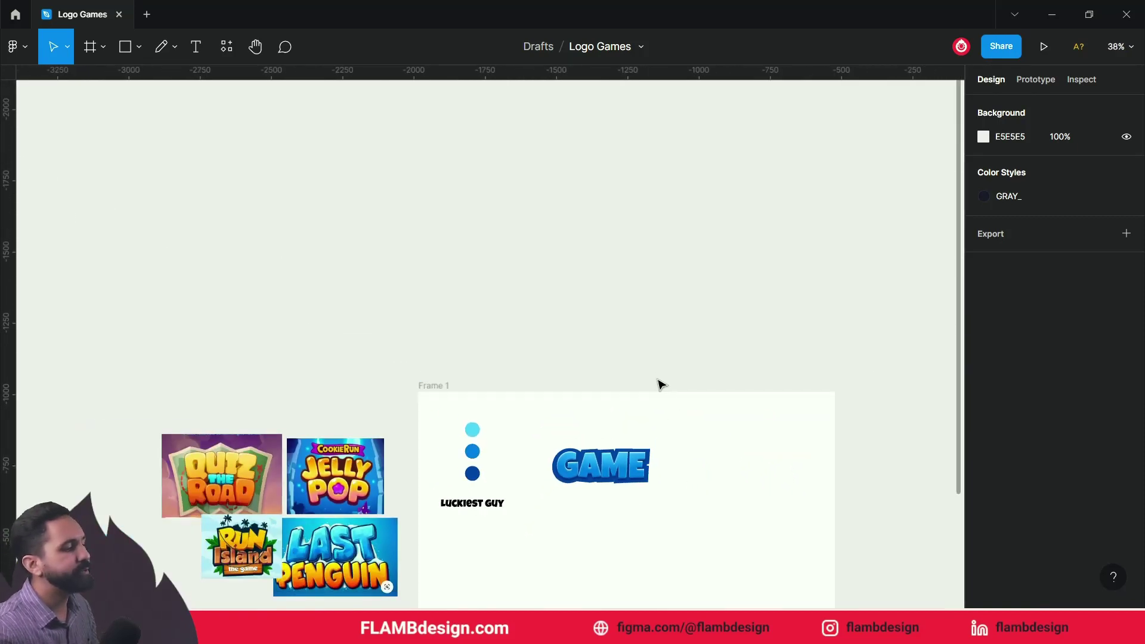
{"action": "scroll", "coordinate": [648, 364], "scroll_direction": "down", "scroll_amount": 2}
{"action": "scroll", "coordinate": [578, 363], "scroll_direction": "up", "scroll_amount": 2}
{"action": "scroll", "coordinate": [539, 401], "scroll_direction": "up", "scroll_amount": 3}
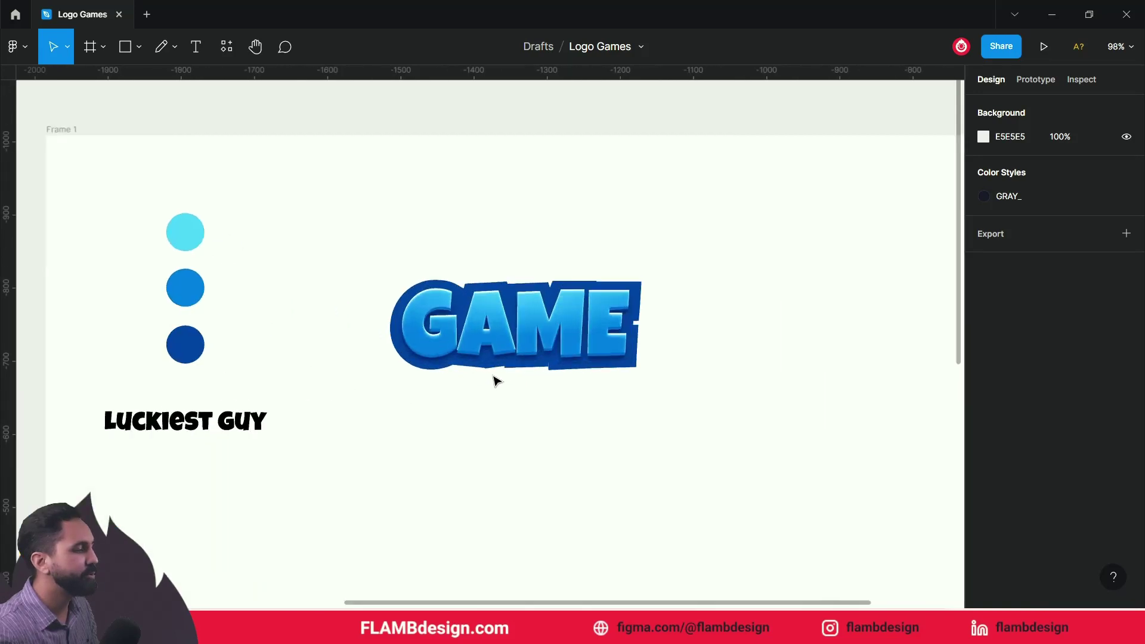
{"action": "scroll", "coordinate": [495, 378], "scroll_direction": "up", "scroll_amount": 2}
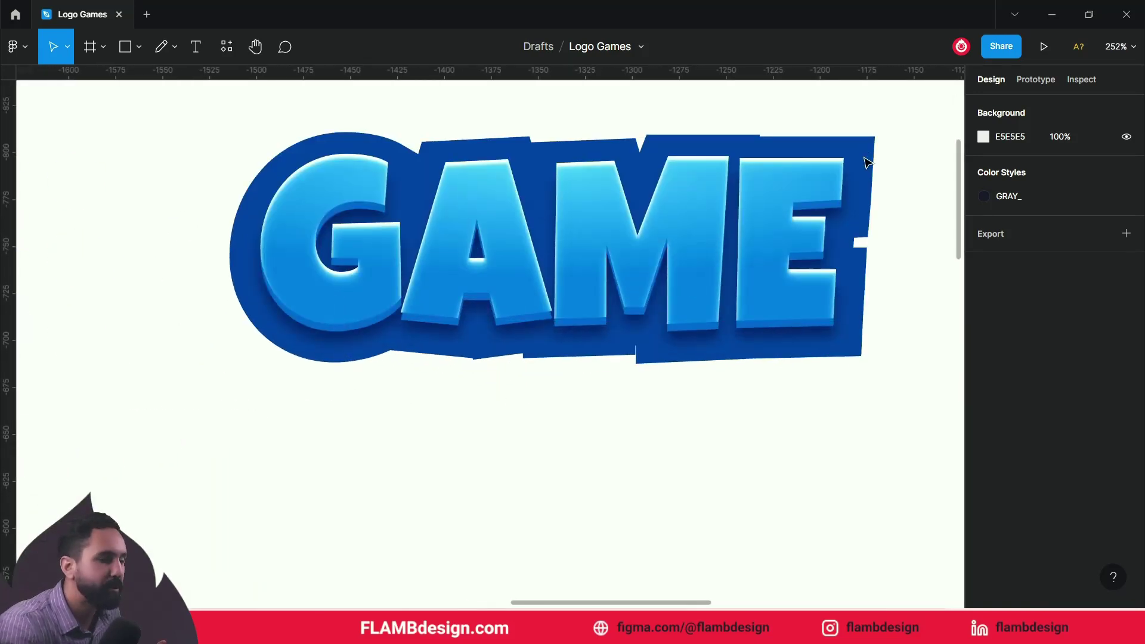
{"action": "scroll", "coordinate": [767, 284], "scroll_direction": "down", "scroll_amount": 2}
{"action": "scroll", "coordinate": [767, 283], "scroll_direction": "down", "scroll_amount": 2}
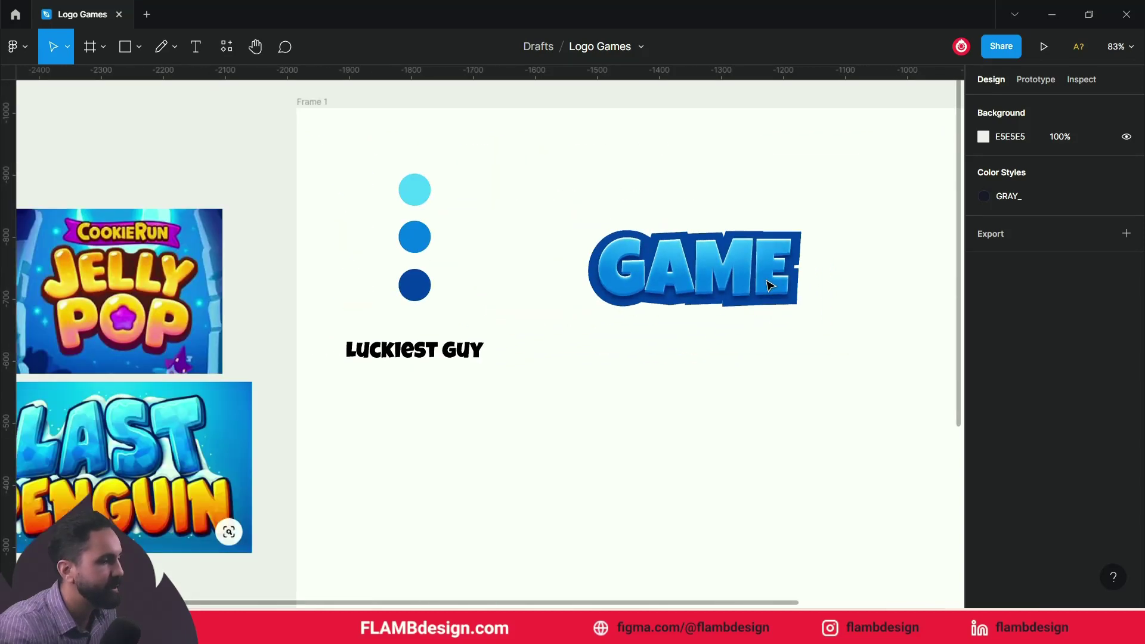
{"action": "scroll", "coordinate": [769, 310], "scroll_direction": "down", "scroll_amount": 2}
{"action": "scroll", "coordinate": [775, 337], "scroll_direction": "down", "scroll_amount": 1}
{"action": "scroll", "coordinate": [775, 341], "scroll_direction": "down", "scroll_amount": 1}
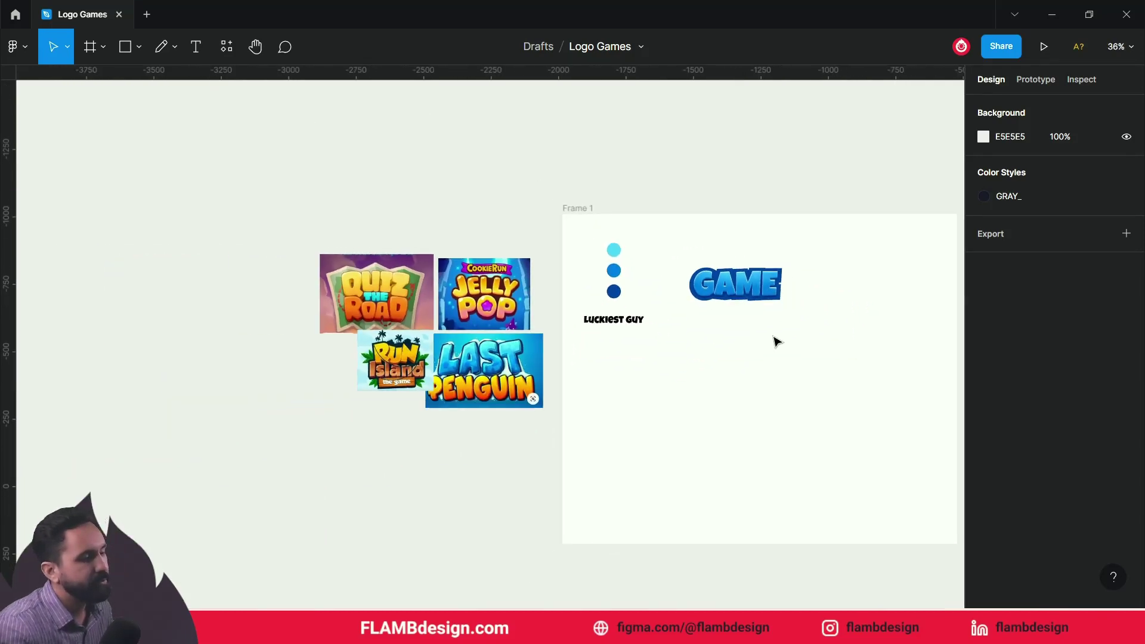
{"action": "scroll", "coordinate": [775, 341], "scroll_direction": "down", "scroll_amount": 1}
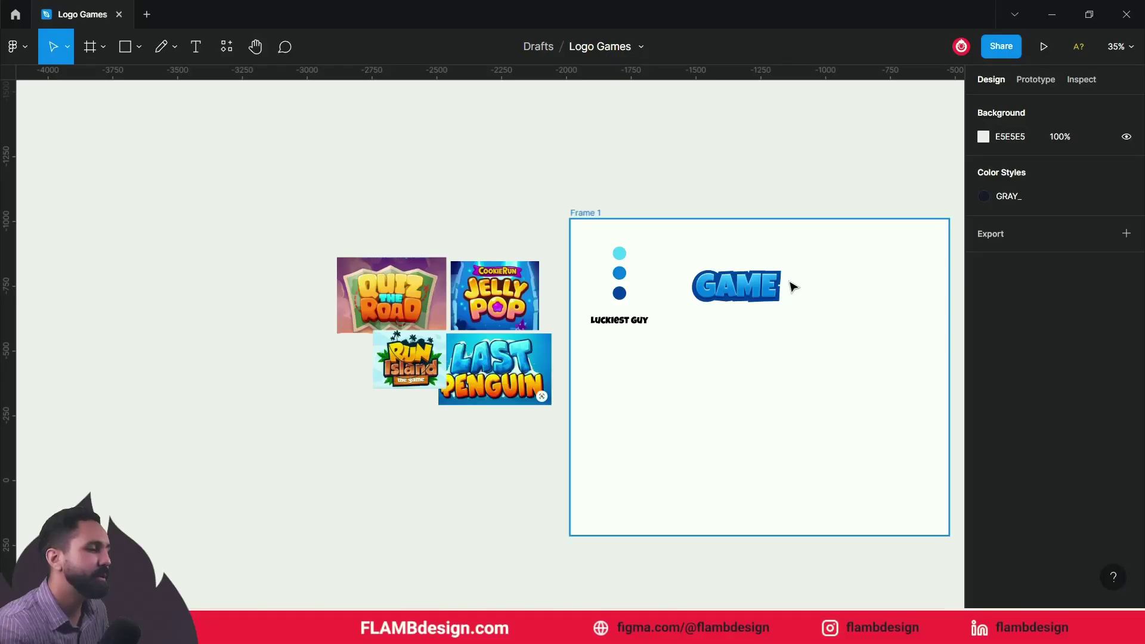
{"action": "scroll", "coordinate": [793, 286], "scroll_direction": "up", "scroll_amount": 2}
{"action": "scroll", "coordinate": [790, 287], "scroll_direction": "up", "scroll_amount": 2}
{"action": "scroll", "coordinate": [789, 286], "scroll_direction": "up", "scroll_amount": 2}
{"action": "scroll", "coordinate": [788, 287], "scroll_direction": "up", "scroll_amount": 2}
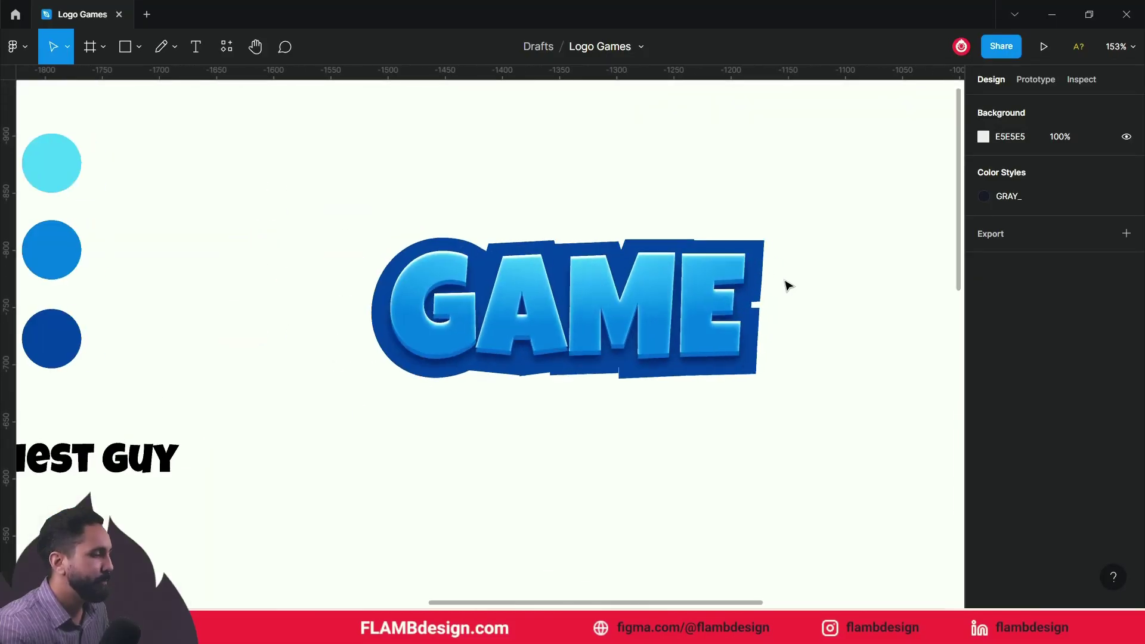
{"action": "scroll", "coordinate": [788, 286], "scroll_direction": "up", "scroll_amount": 2}
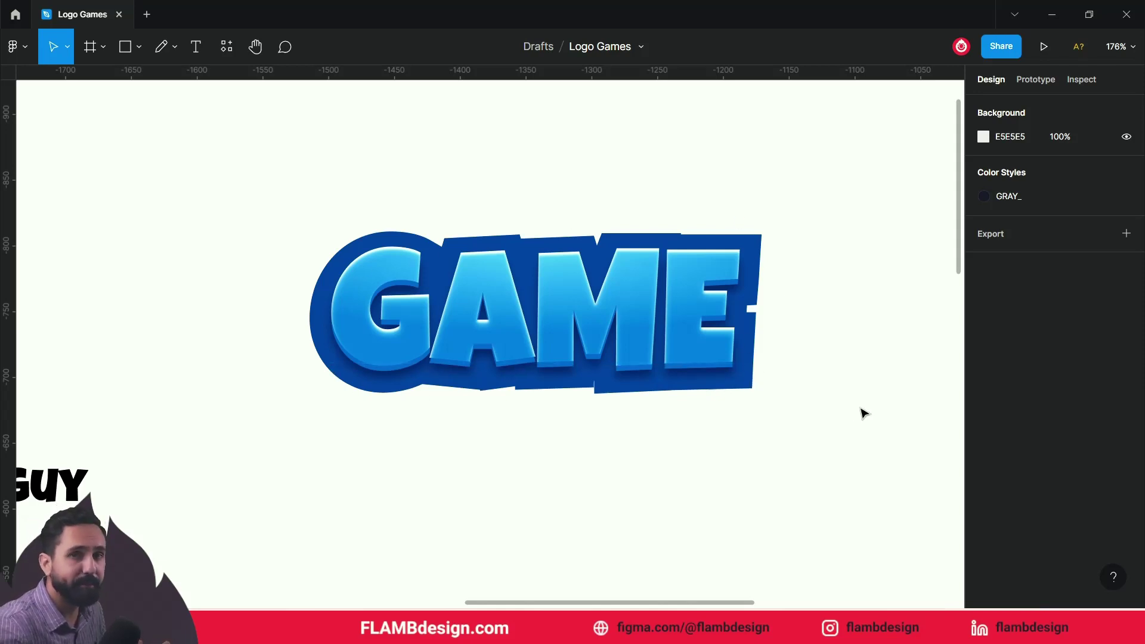
{"action": "left_click", "coordinate": [708, 358]}
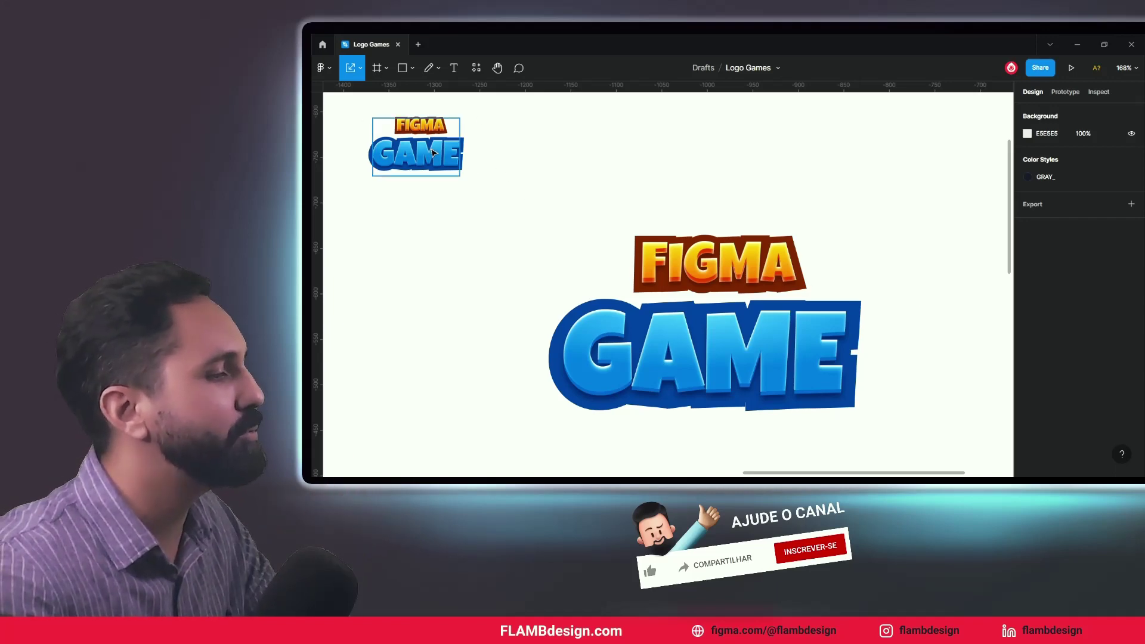
- Select the small FIGMA GAME logo copy at the canvas's top-left
{"action": "left_click", "coordinate": [456, 157]}
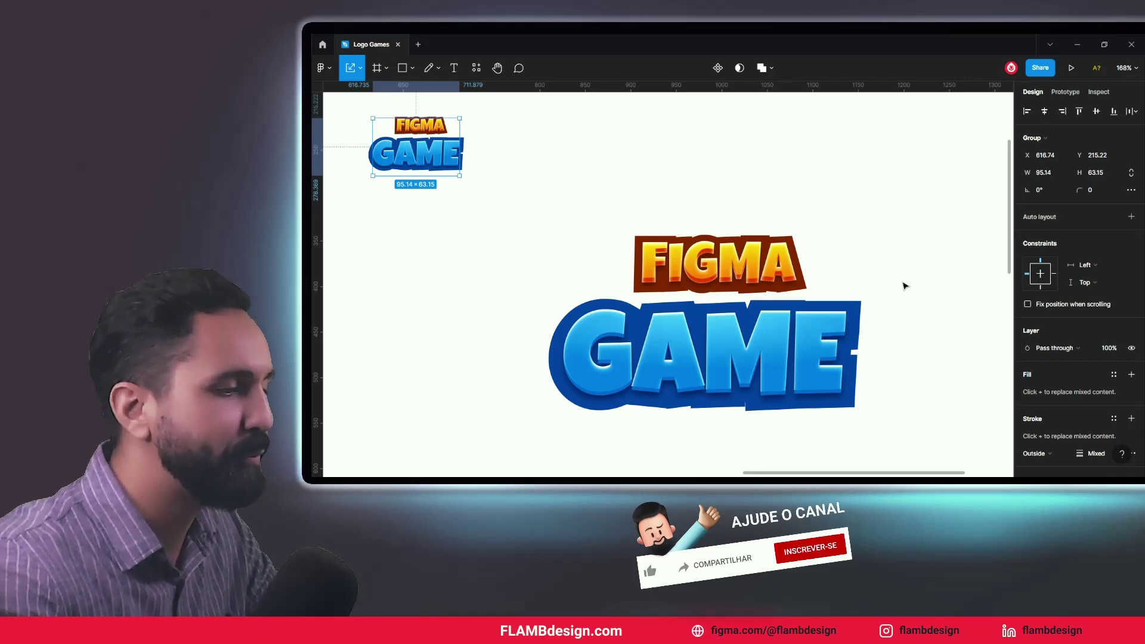
- Browse the reference logos and select the large FIGMA GAME group in Frame 1
{"action": "scroll", "coordinate": [905, 286], "scroll_direction": "down", "scroll_amount": 5}
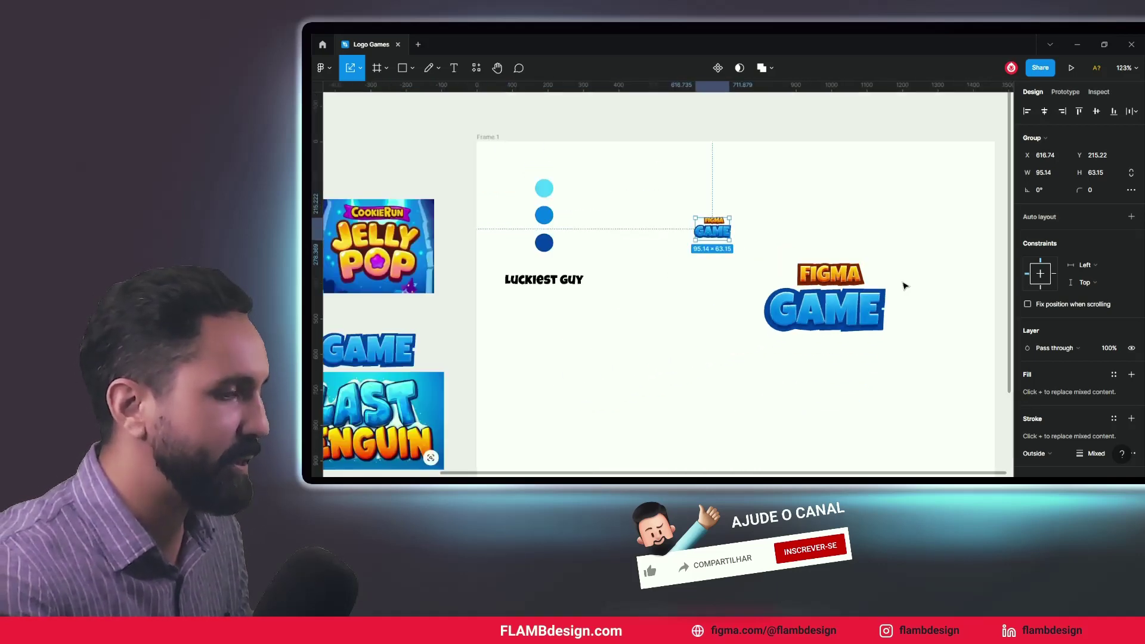
{"action": "scroll", "coordinate": [904, 286], "scroll_direction": "down", "scroll_amount": 5}
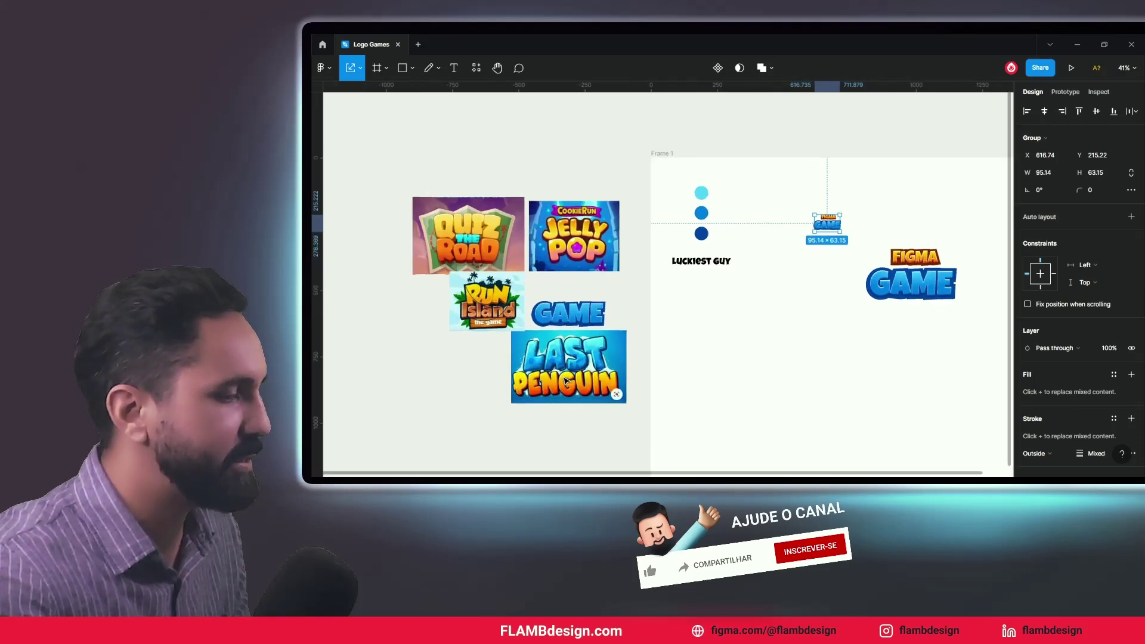
{"action": "scroll", "coordinate": [566, 380], "scroll_direction": "up", "scroll_amount": 2}
{"action": "scroll", "coordinate": [566, 381], "scroll_direction": "up", "scroll_amount": 3}
{"action": "scroll", "coordinate": [565, 381], "scroll_direction": "up", "scroll_amount": 2}
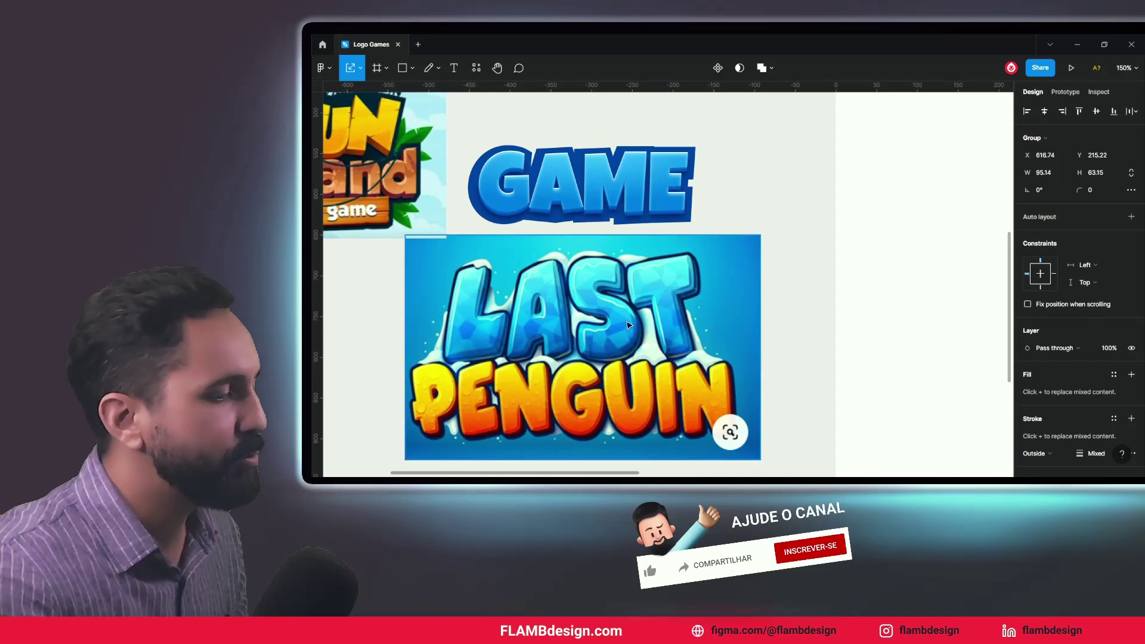
{"action": "scroll", "coordinate": [682, 303], "scroll_direction": "down", "scroll_amount": 7}
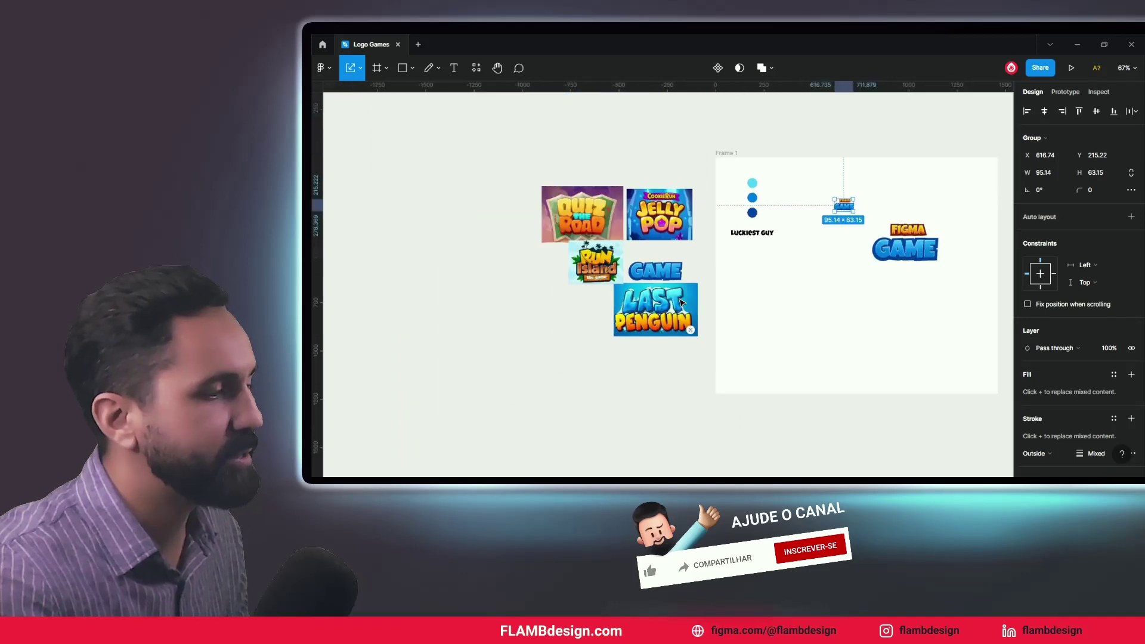
{"action": "scroll", "coordinate": [923, 265], "scroll_direction": "up", "scroll_amount": 2}
{"action": "scroll", "coordinate": [924, 264], "scroll_direction": "up", "scroll_amount": 2}
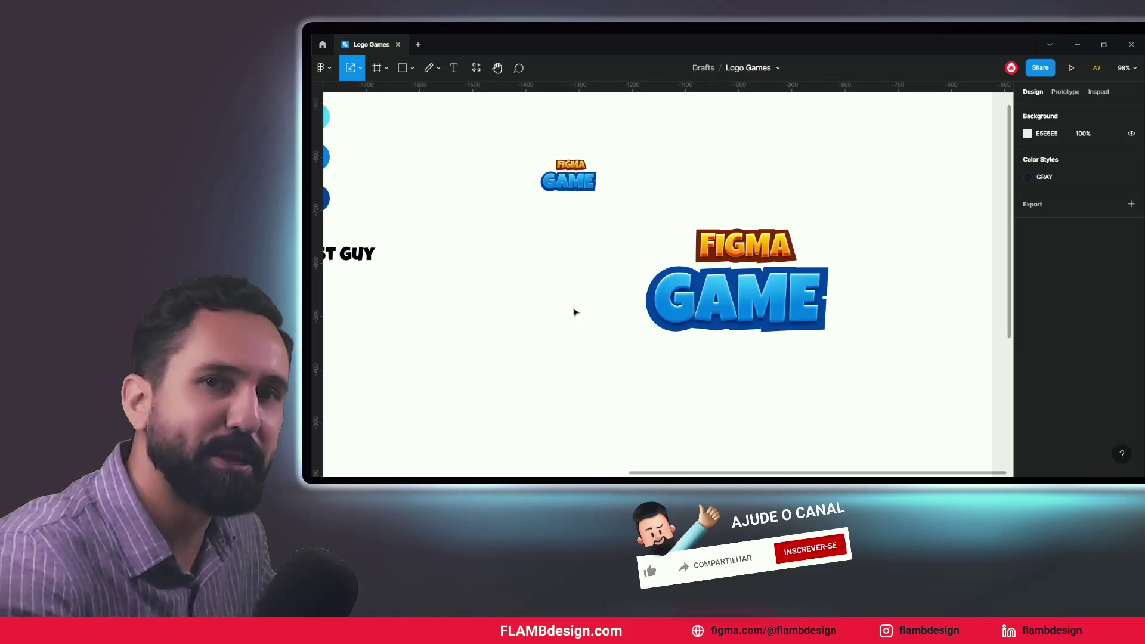
{"action": "scroll", "coordinate": [576, 312], "scroll_direction": "down", "scroll_amount": 5}
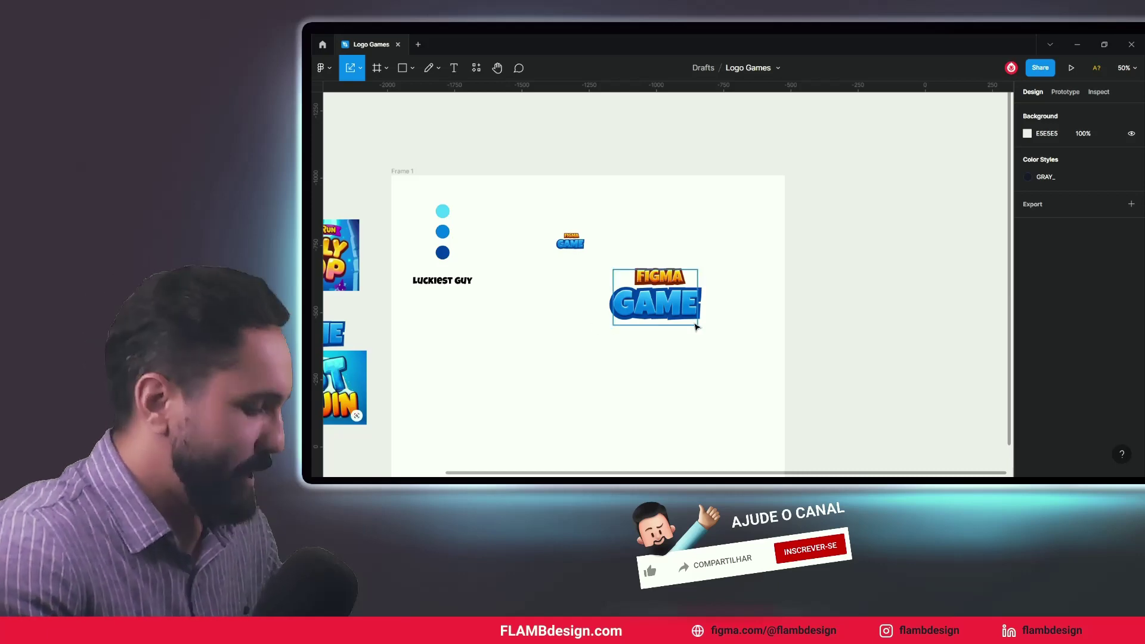
{"action": "scroll", "coordinate": [694, 323], "scroll_direction": "up", "scroll_amount": 1}
{"action": "scroll", "coordinate": [695, 323], "scroll_direction": "up", "scroll_amount": 3}
{"action": "left_click", "coordinate": [666, 347]}
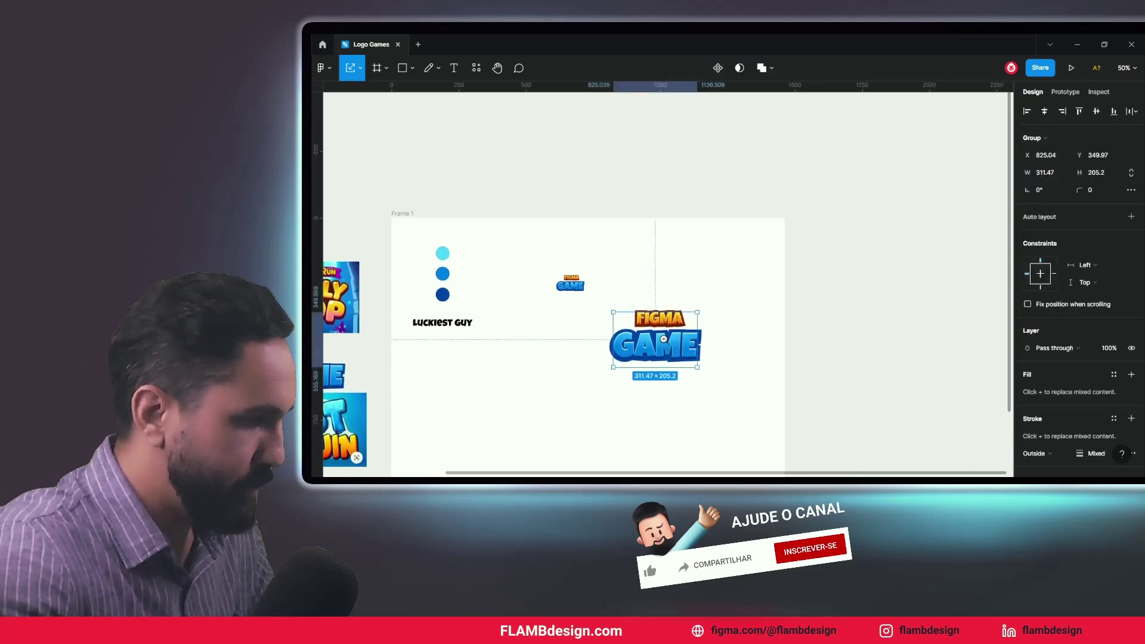
- Select the GAME text inside the large logo group
{"action": "scroll", "coordinate": [664, 339], "scroll_direction": "up", "scroll_amount": 5}
{"action": "scroll", "coordinate": [698, 269], "scroll_direction": "down", "scroll_amount": 3}
{"action": "double_click", "coordinate": [700, 246]}
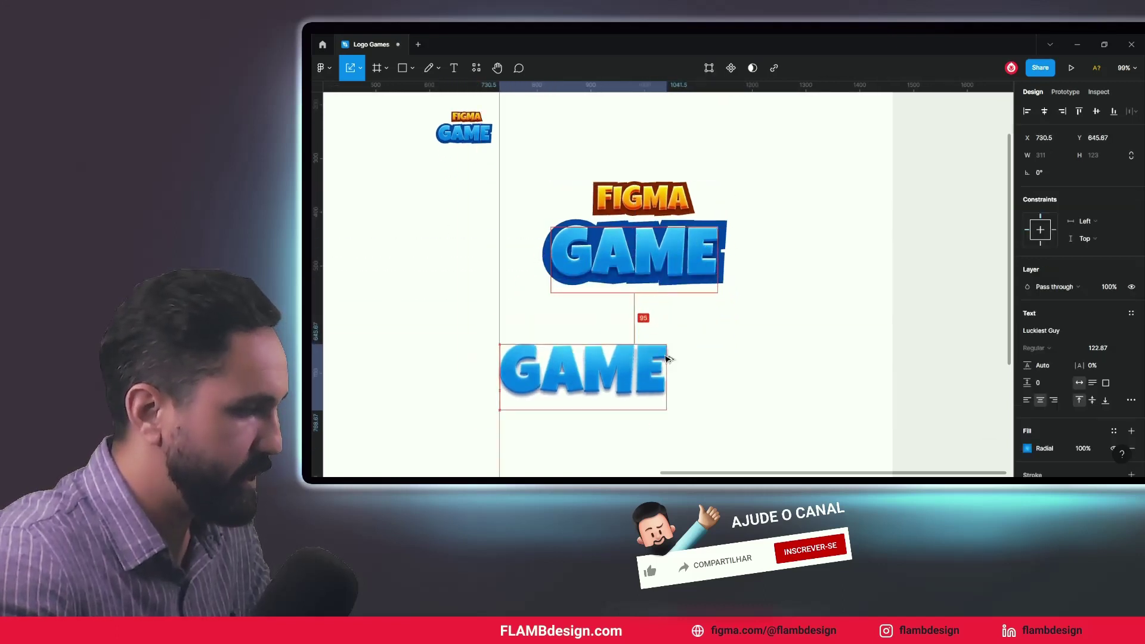
- Drag out a trial duplicate of GAME below the logo, then delete it
{"action": "left_click_drag", "start_coordinate": [700, 246], "coordinate": [675, 352]}
{"action": "left_click", "coordinate": [751, 365]}
{"action": "left_click", "coordinate": [598, 372]}
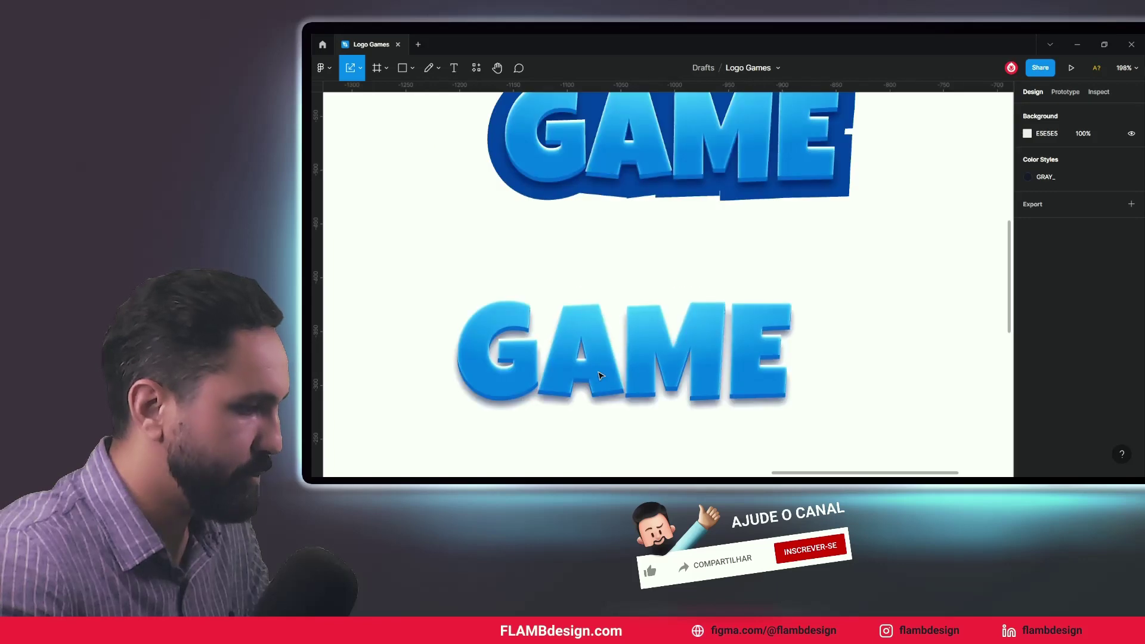
{"action": "left_click", "coordinate": [680, 346]}
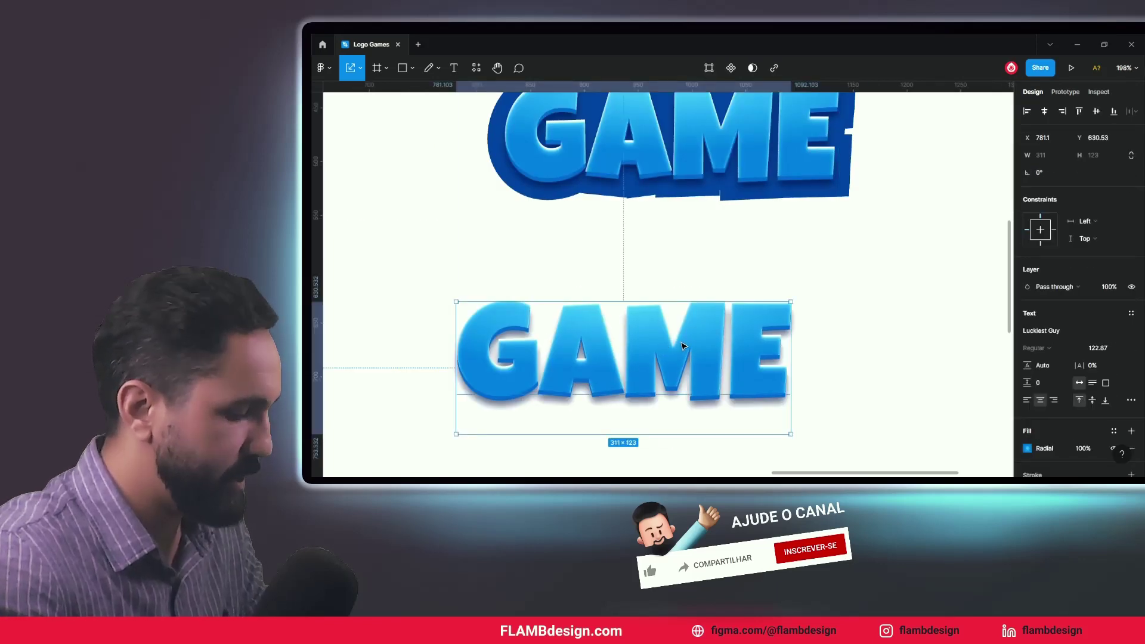
{"action": "key", "text": "Delete"}
- Paste the copied GAME text and move it below the logo to X 680.18, Y 648.19
{"action": "scroll", "coordinate": [603, 325], "scroll_direction": "down", "scroll_amount": 3}
{"action": "scroll", "coordinate": [603, 324], "scroll_direction": "left", "scroll_amount": 2}
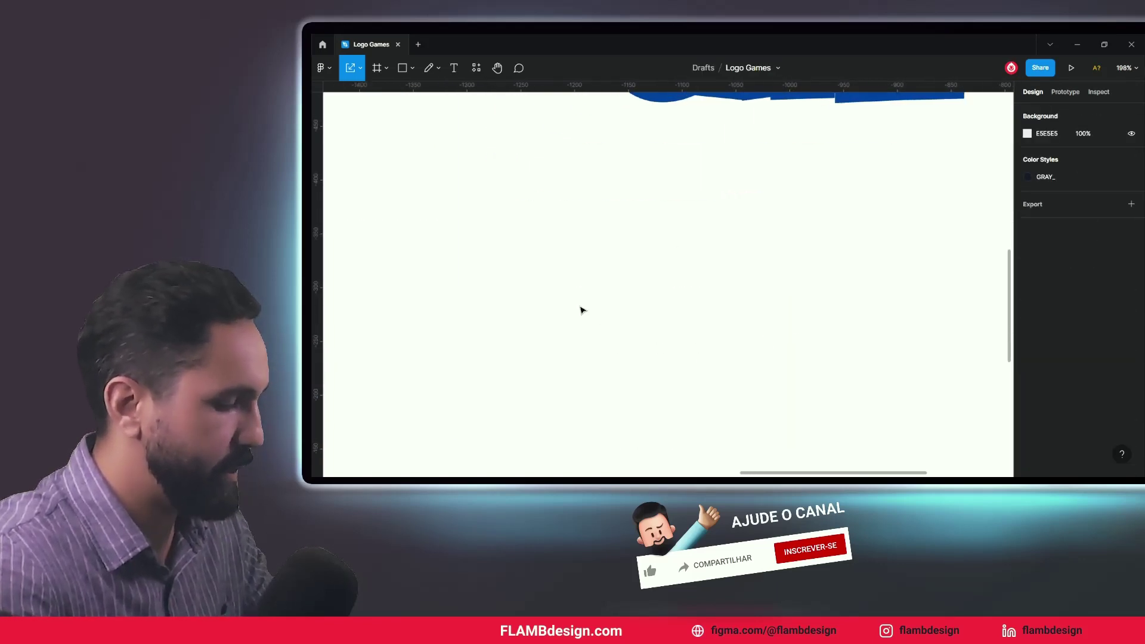
{"action": "key", "text": "ctrl+v"}
{"action": "left_click_drag", "start_coordinate": [583, 310], "coordinate": [475, 330]}
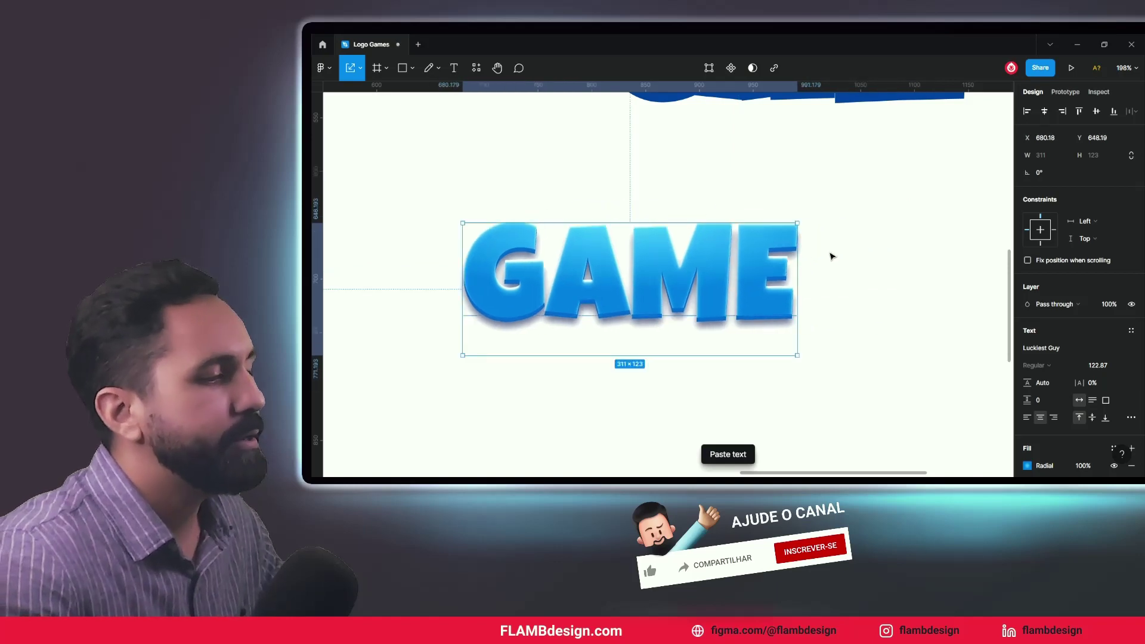
{"action": "scroll", "coordinate": [1073, 350], "scroll_direction": "down", "scroll_amount": 3}
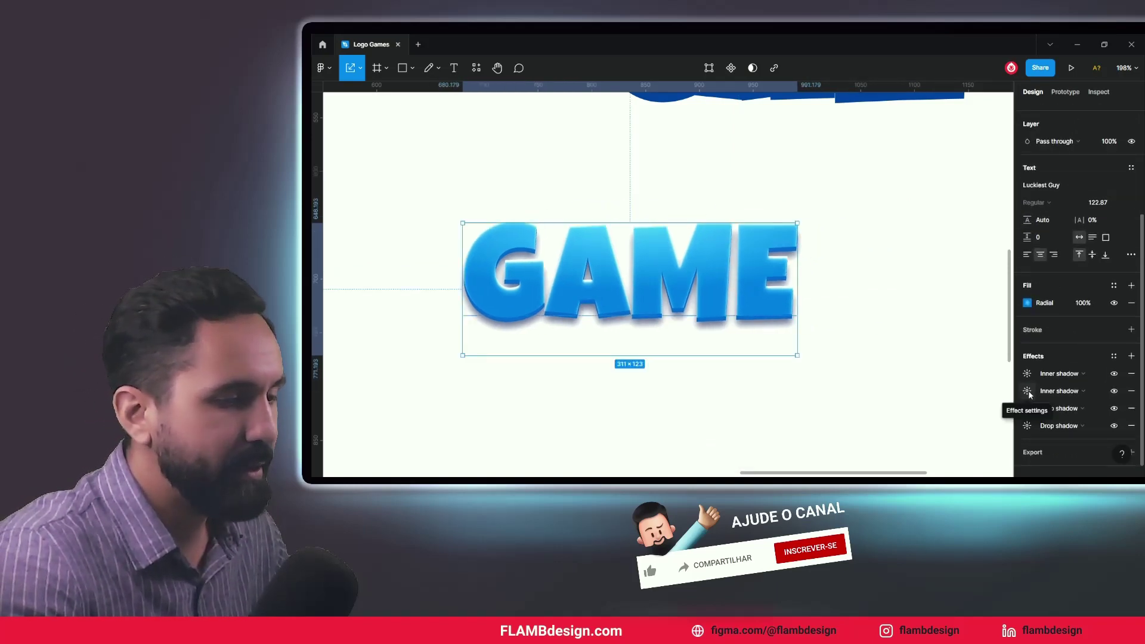
- Toggle the two inner shadows on and off to compare their effect on GAME
{"action": "left_click", "coordinate": [1028, 392]}
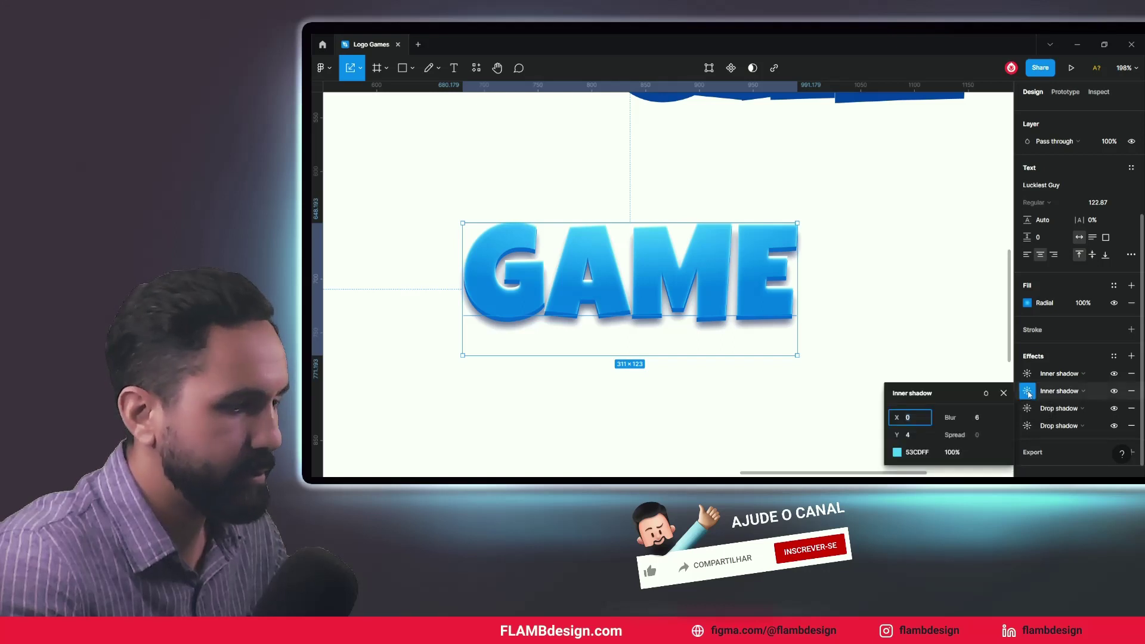
{"action": "left_click", "coordinate": [1028, 392]}
{"action": "left_click", "coordinate": [1113, 392]}
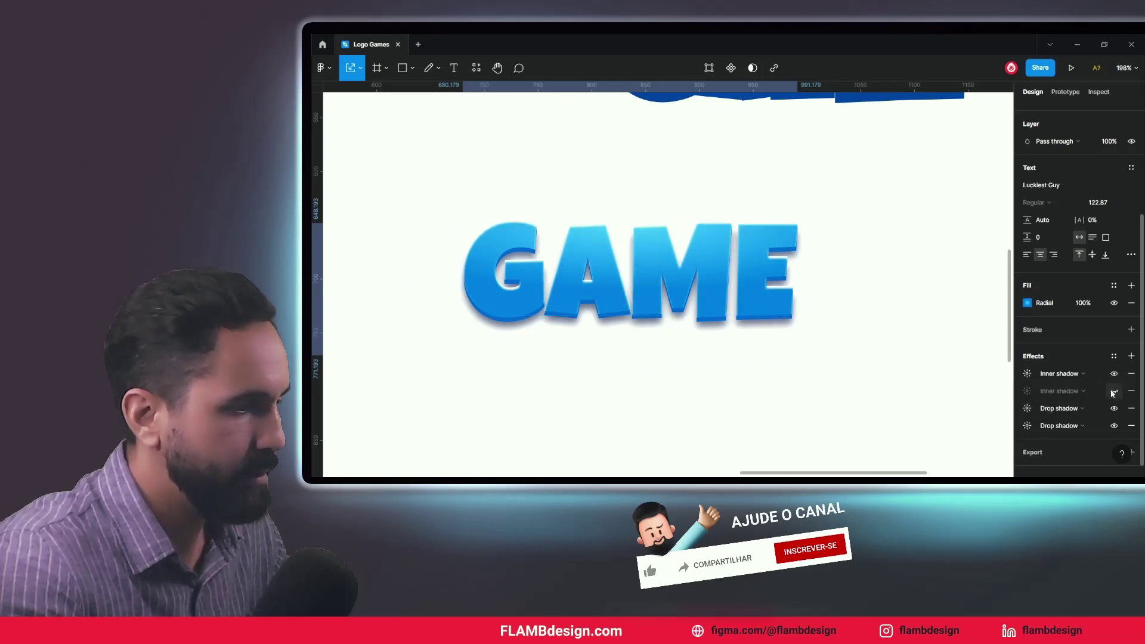
{"action": "left_click", "coordinate": [1113, 391]}
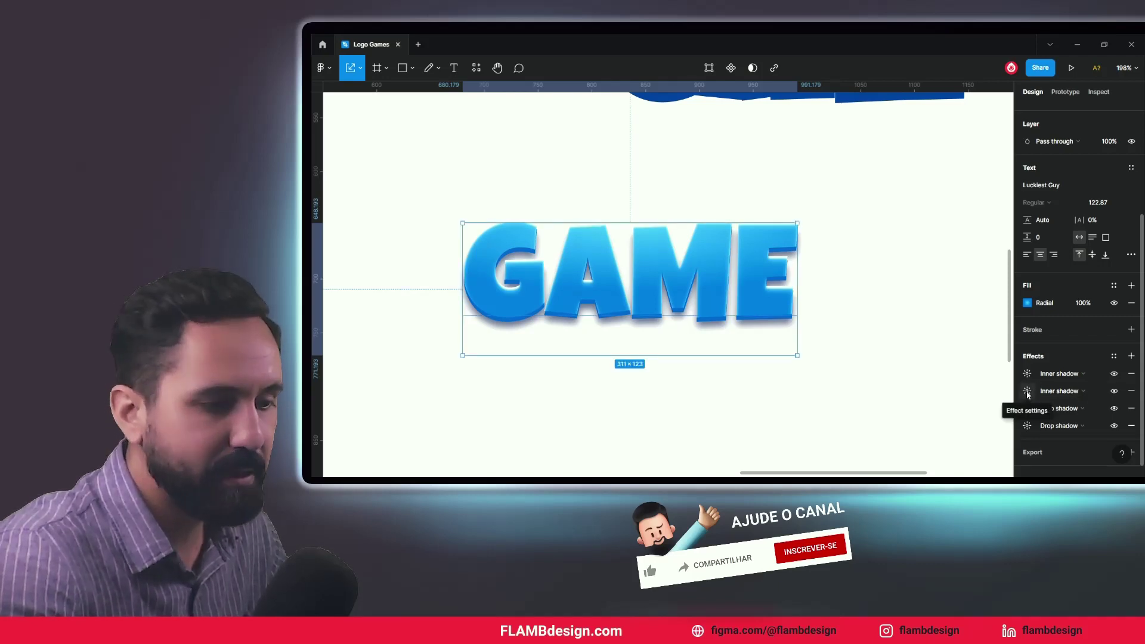
{"action": "left_click", "coordinate": [1113, 391]}
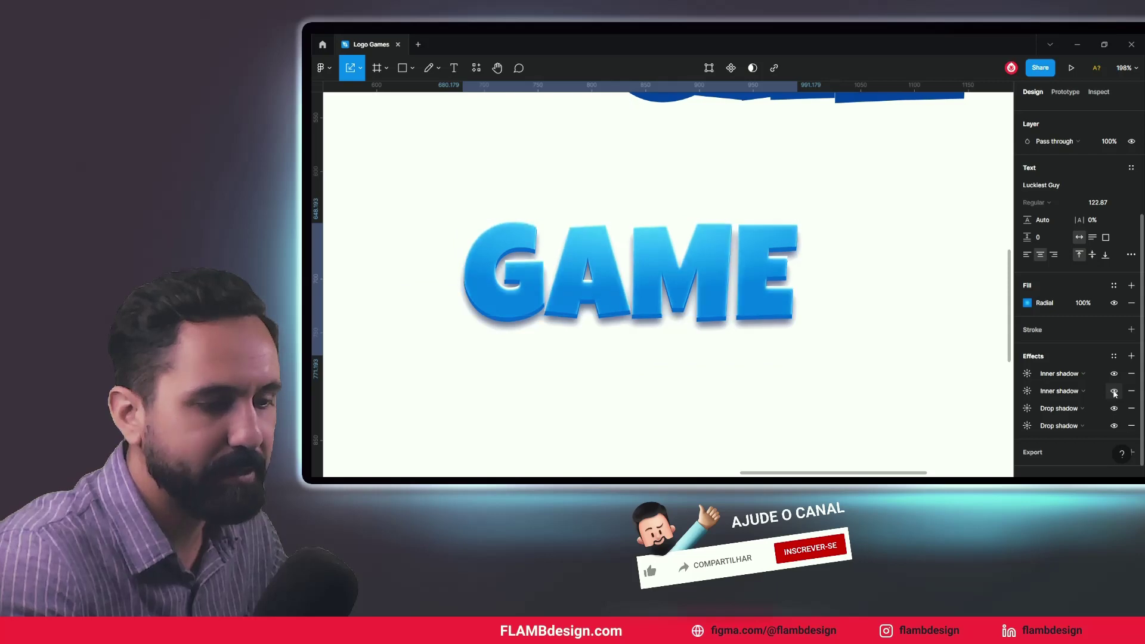
{"action": "left_click", "coordinate": [1114, 391]}
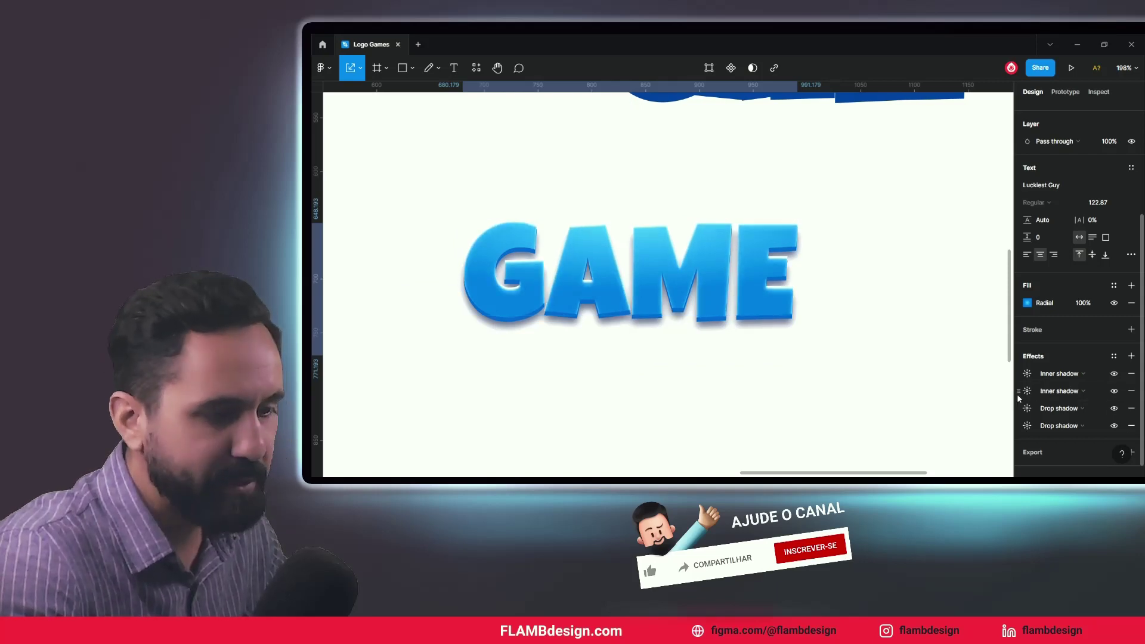
{"action": "left_click", "coordinate": [1114, 391]}
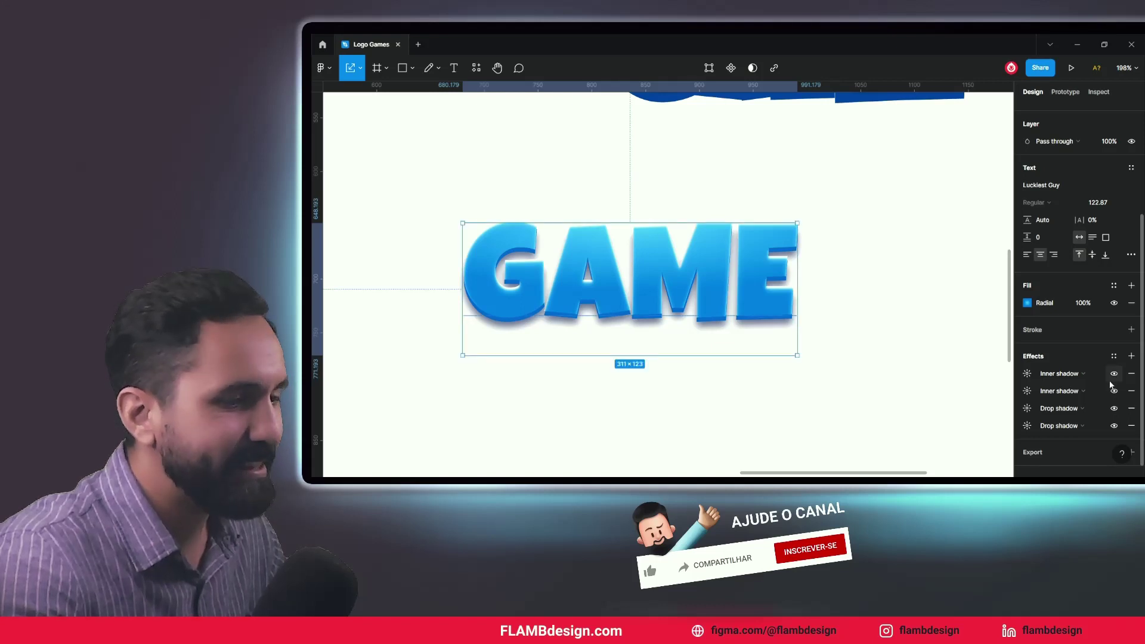
{"action": "left_click", "coordinate": [1113, 376]}
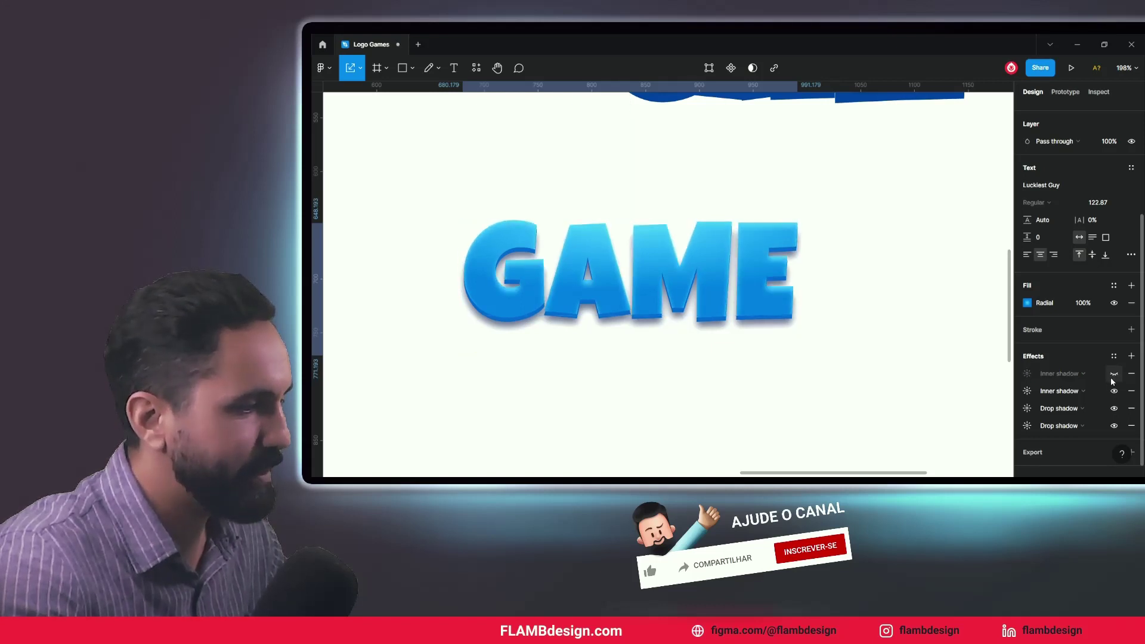
{"action": "left_click", "coordinate": [1113, 376]}
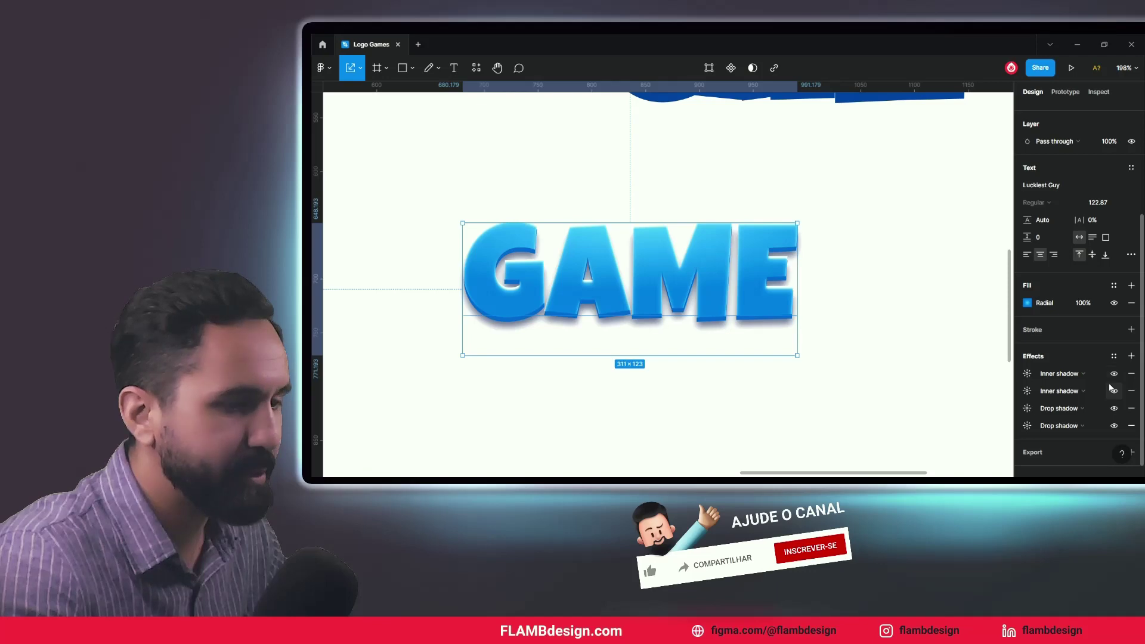
{"action": "left_click", "coordinate": [1114, 391]}
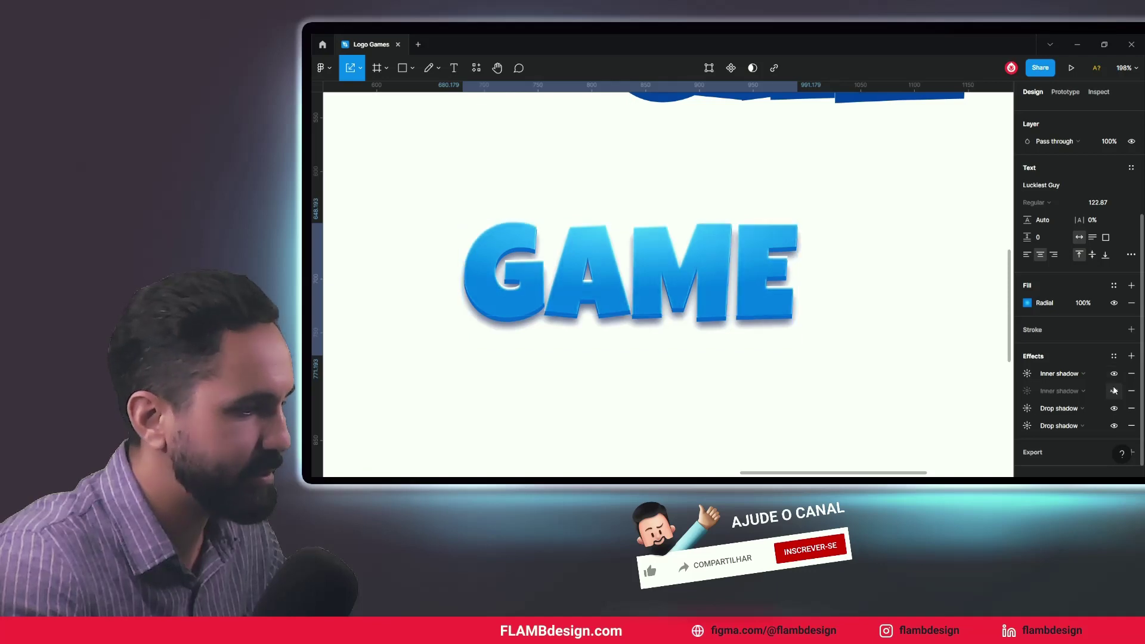
- Give the second inner shadow blur 7, X offset 5 and colour 87DCFF
{"action": "left_click", "coordinate": [1028, 390]}
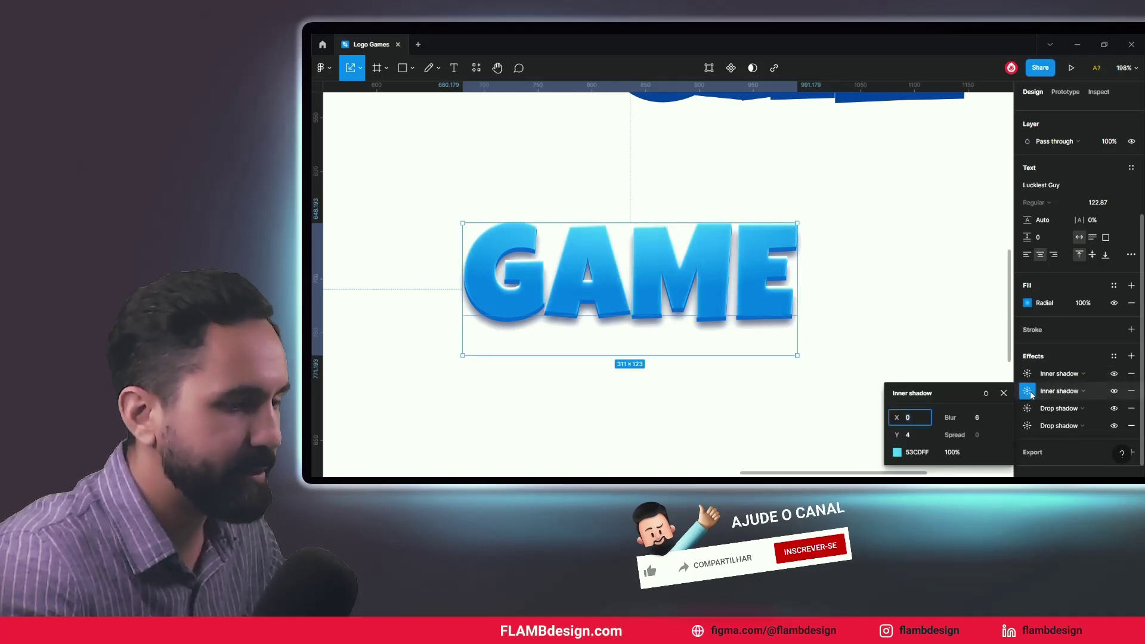
{"action": "mouse_move", "coordinate": [949, 417]}
{"action": "left_mouse_down"}
{"action": "mouse_move", "coordinate": [964, 417]}
{"action": "mouse_move", "coordinate": [904, 435]}
{"action": "left_mouse_up"}
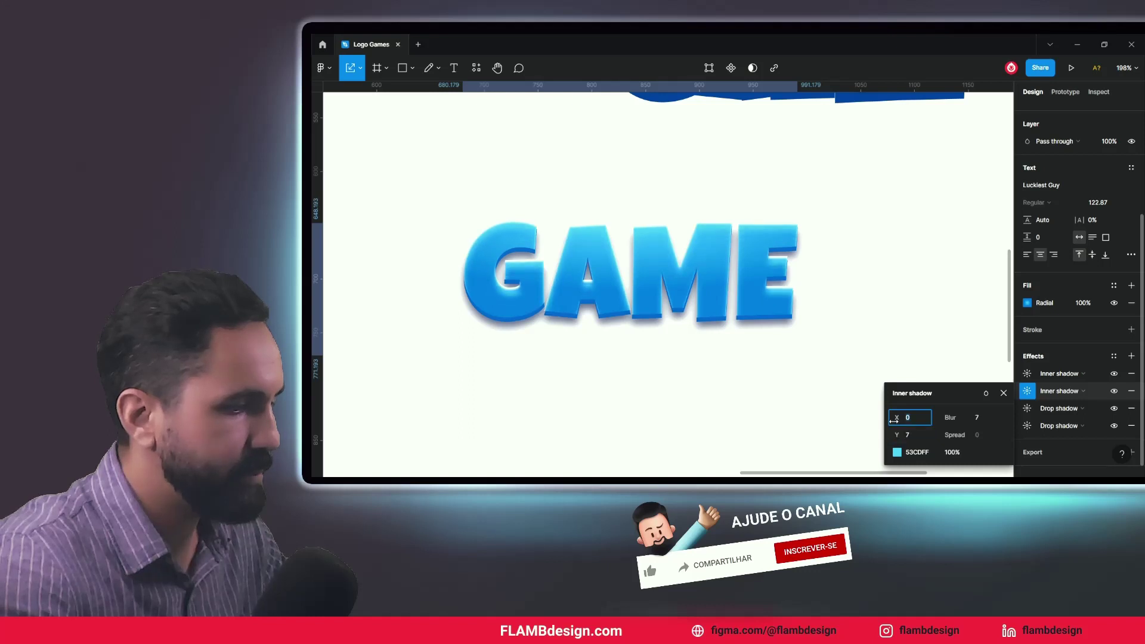
{"action": "left_click_drag", "start_coordinate": [895, 423], "coordinate": [952, 419]}
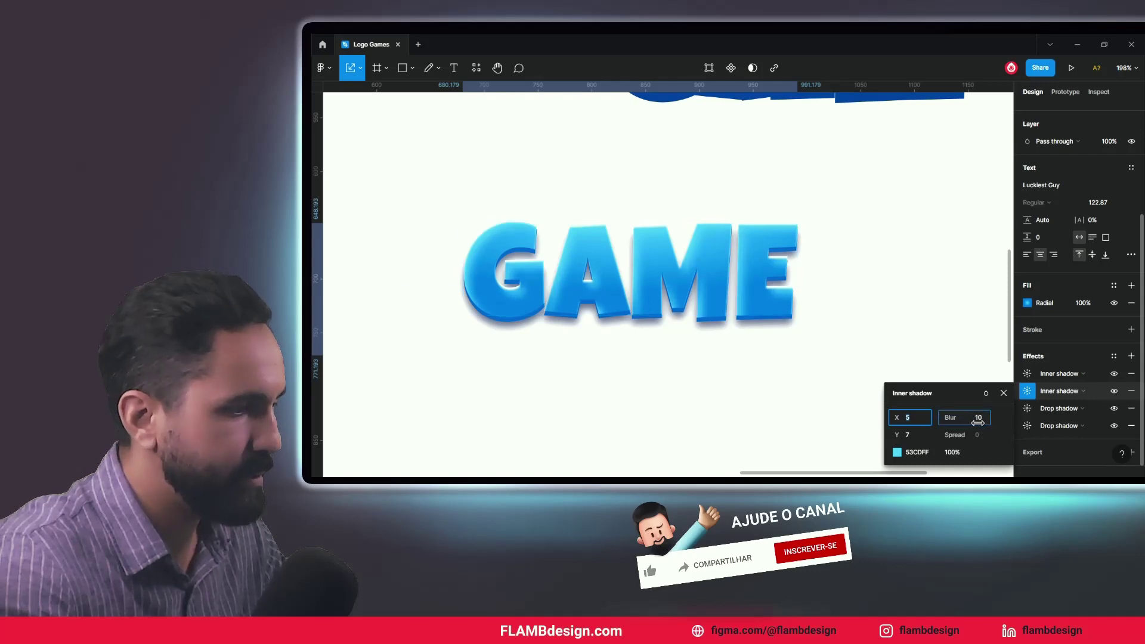
{"action": "left_click", "coordinate": [897, 452]}
{"action": "left_click_drag", "start_coordinate": [818, 216], "coordinate": [815, 207]}
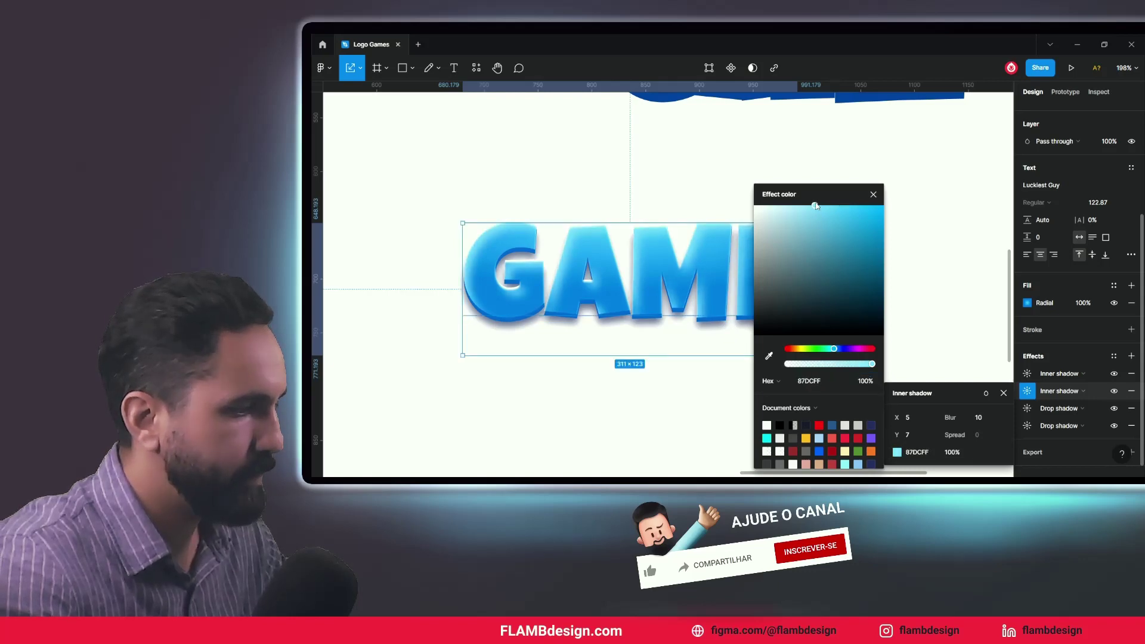
{"action": "left_click", "coordinate": [873, 194]}
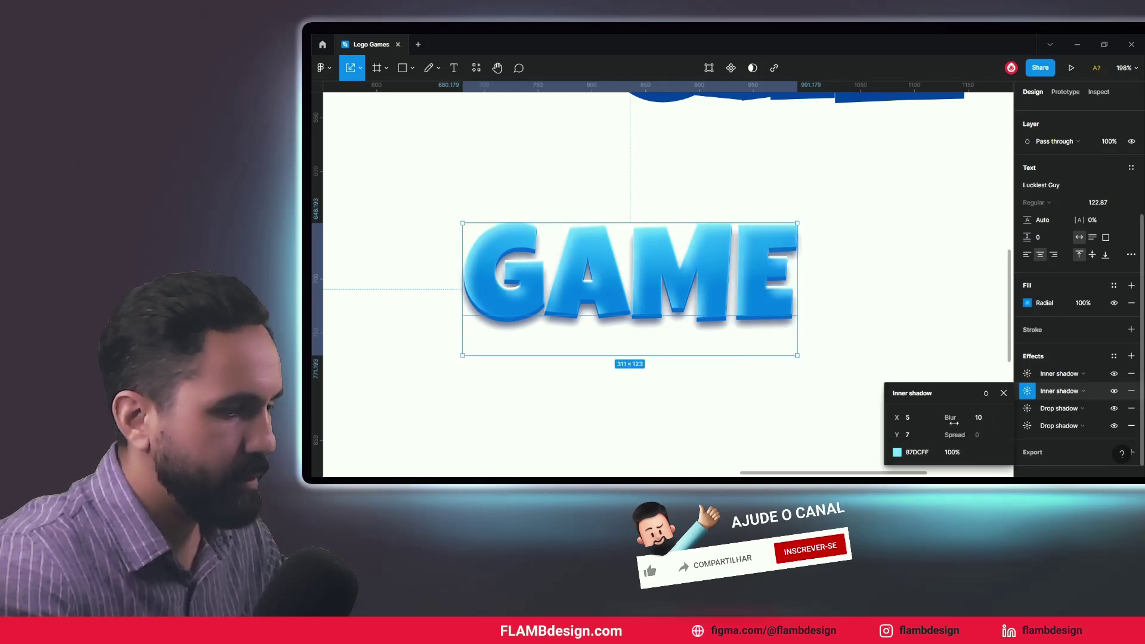
- Raise the second inner shadow's blur to 17 and its Y offset to 8
{"action": "left_click_drag", "start_coordinate": [963, 417], "coordinate": [968, 417]}
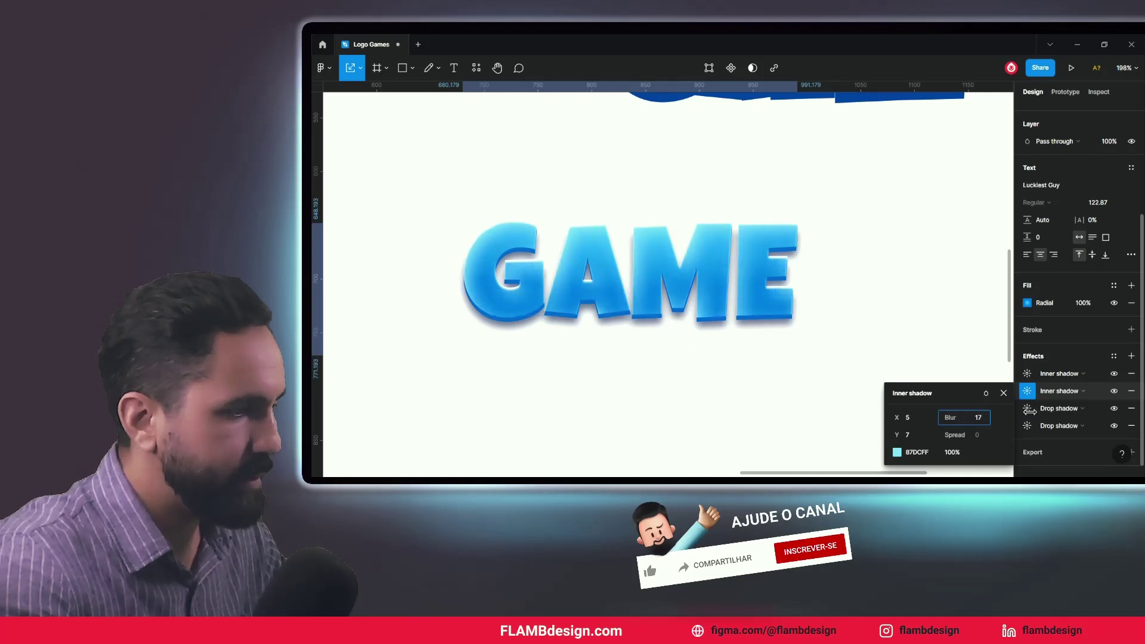
{"action": "left_click_drag", "start_coordinate": [968, 417], "coordinate": [972, 417]}
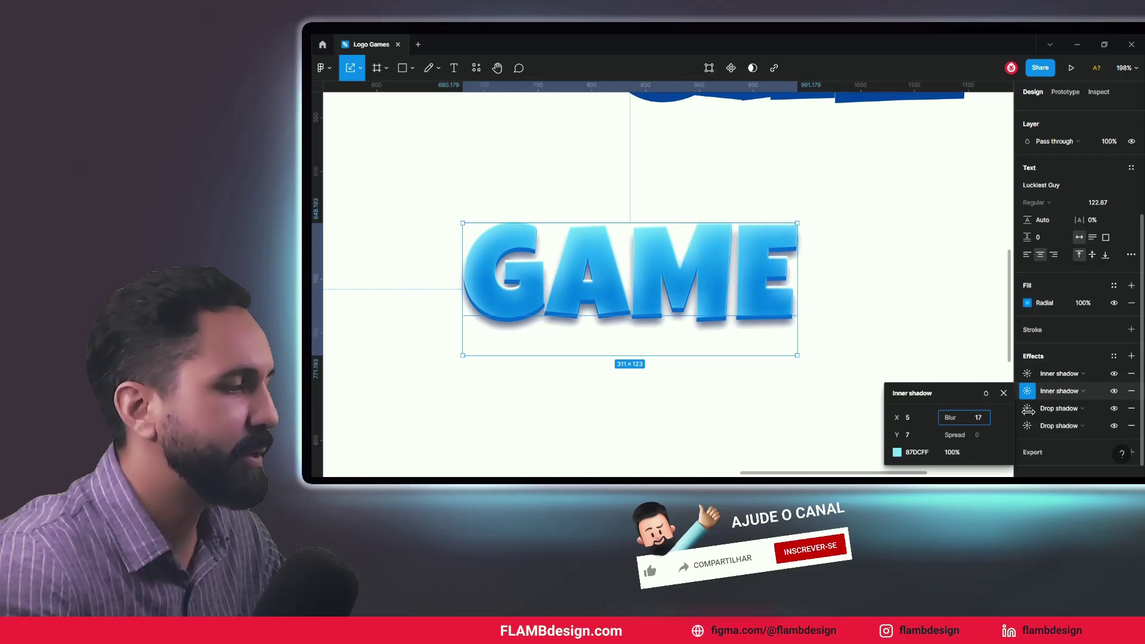
{"action": "left_click_drag", "start_coordinate": [896, 434], "coordinate": [899, 435]}
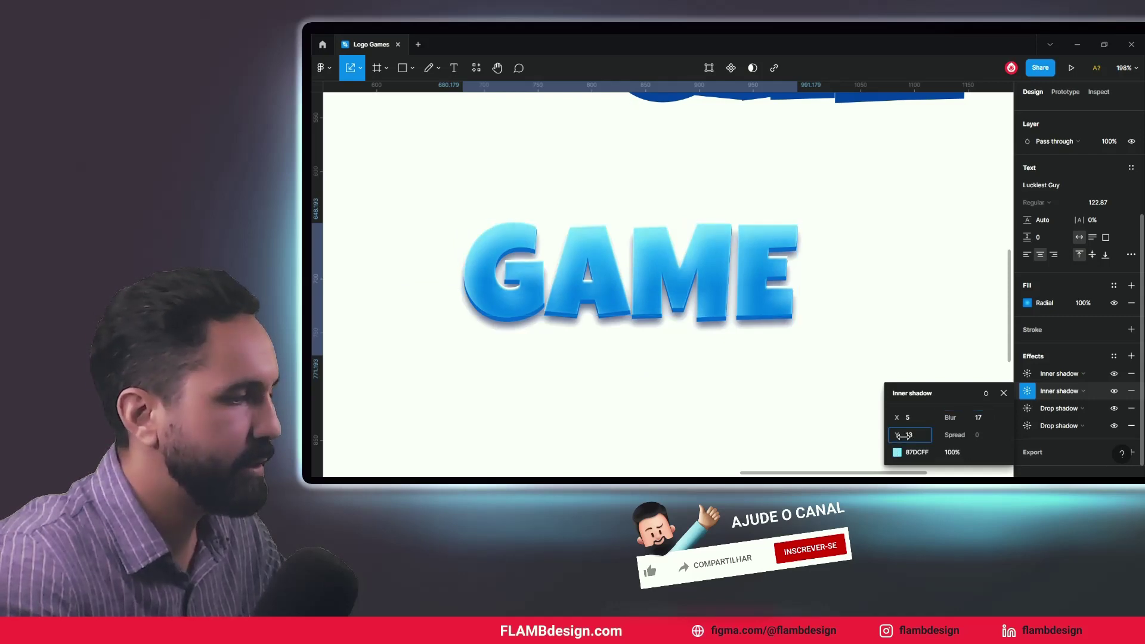
{"action": "left_click_drag", "start_coordinate": [897, 435], "coordinate": [898, 435]}
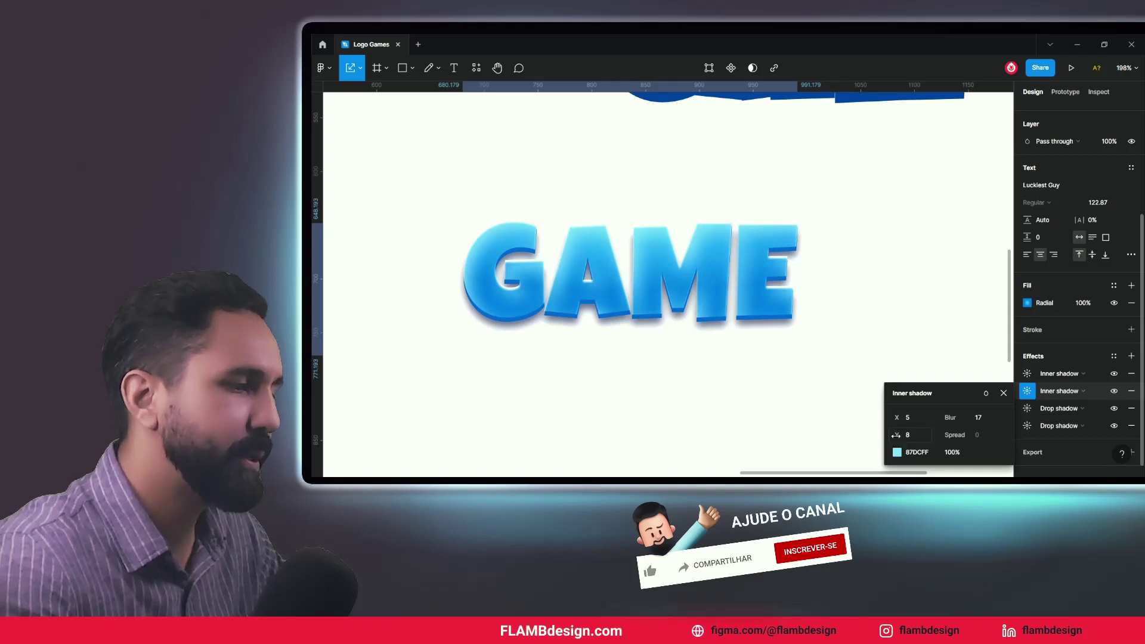
{"action": "left_click", "coordinate": [840, 371]}
{"action": "left_click", "coordinate": [711, 297]}
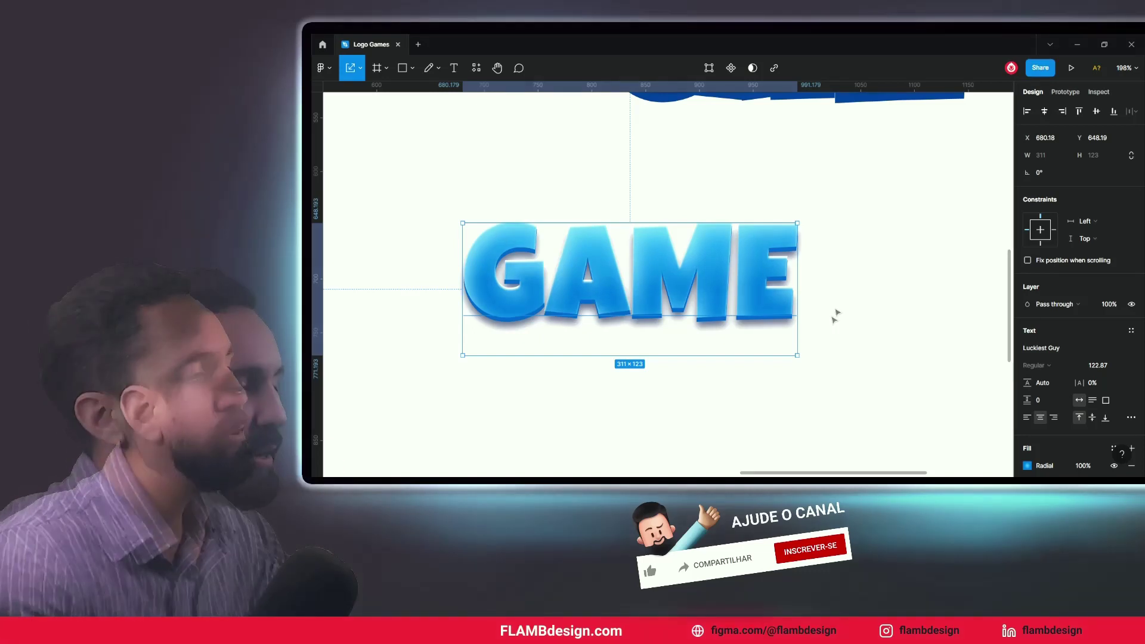
{"action": "double_click", "coordinate": [758, 245]}
- Replace the lower GAME text with 'era do gelo'
{"action": "left_click", "coordinate": [755, 247]}
{"action": "type", "text": "da"}
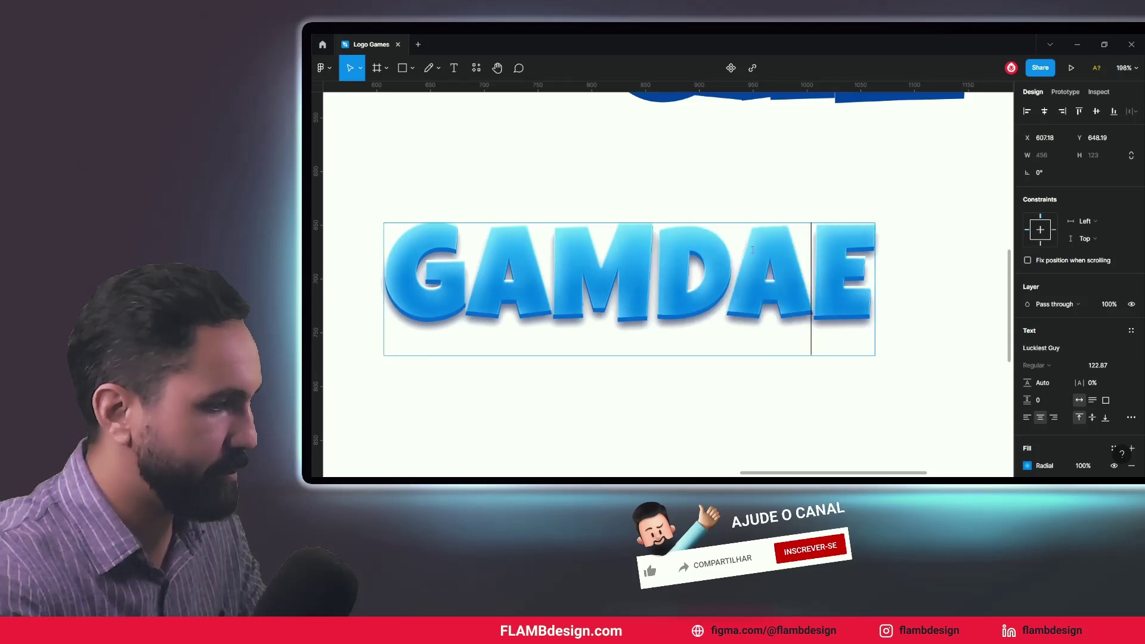
{"action": "type", "text": "sd"}
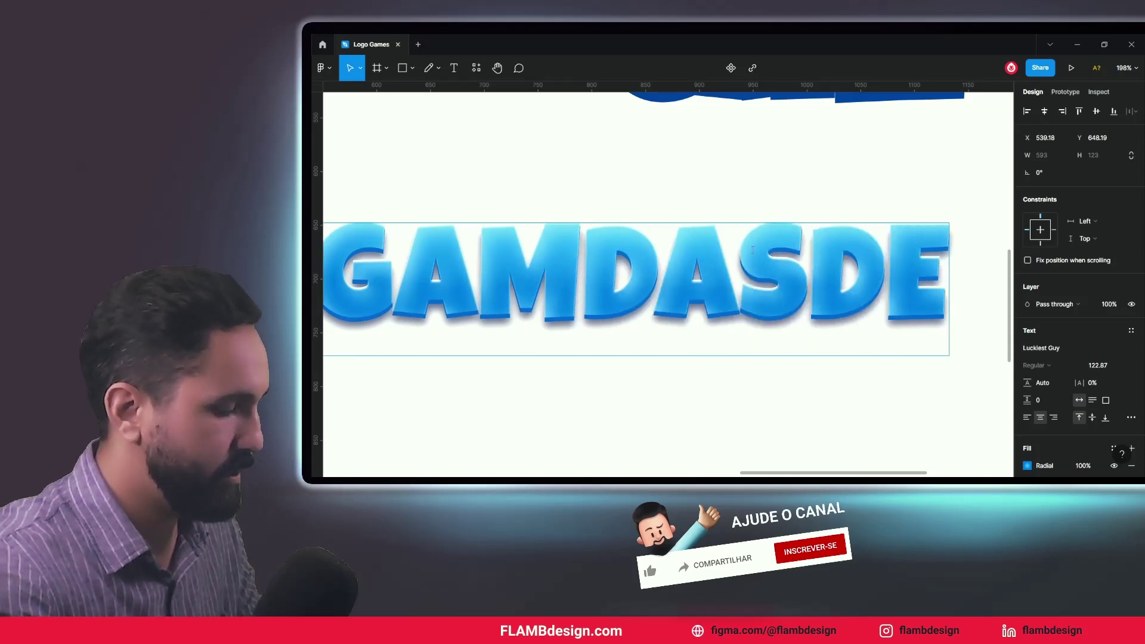
{"action": "key", "text": "BackSpace"}
{"action": "key", "text": "BackSpace"}
{"action": "key", "text": "BackSpace"}
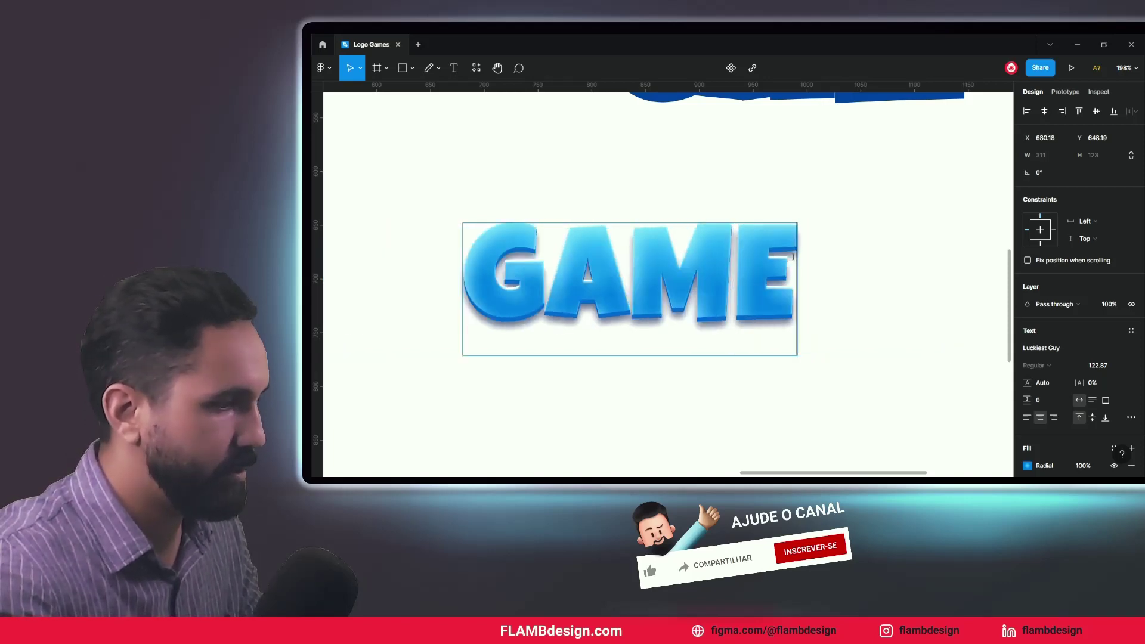
{"action": "left_click_drag", "start_coordinate": [794, 257], "coordinate": [461, 304]}
{"action": "type", "text": "er"}
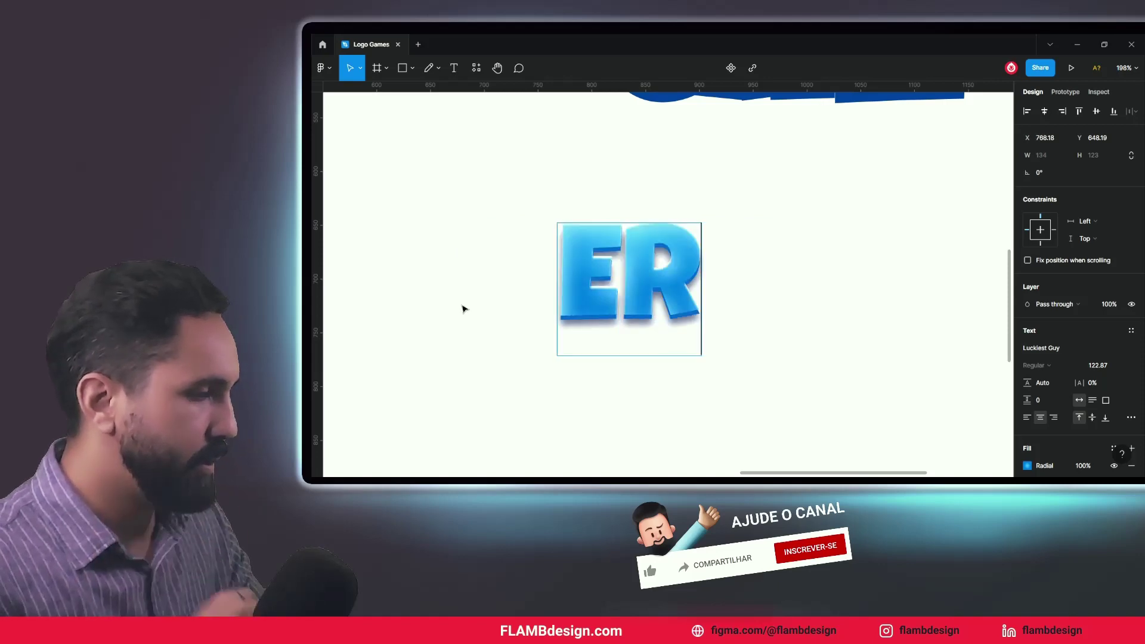
{"action": "type", "text": "a do ge"}
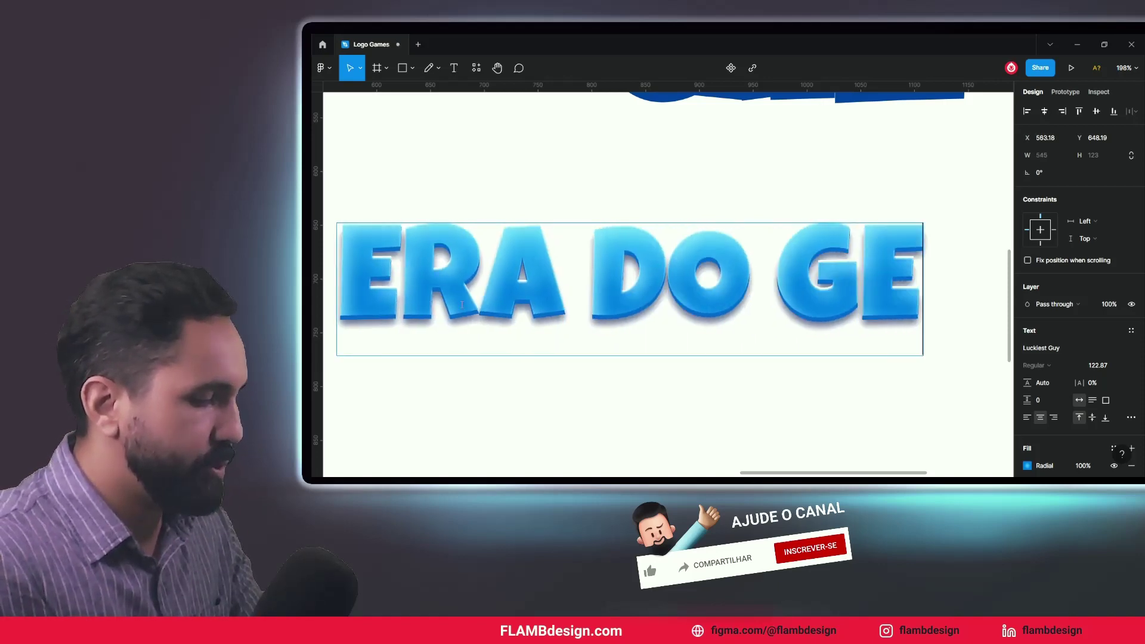
{"action": "type", "text": "lo"}
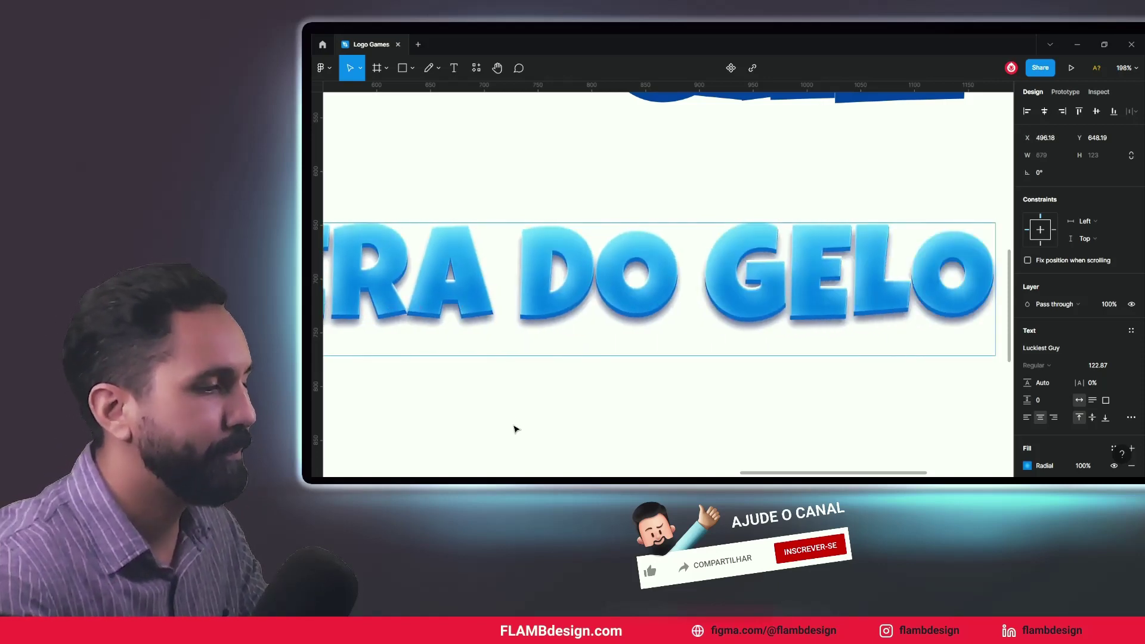
{"action": "key", "text": "Escape"}
{"action": "scroll", "coordinate": [686, 394], "scroll_direction": "down", "scroll_amount": 3}
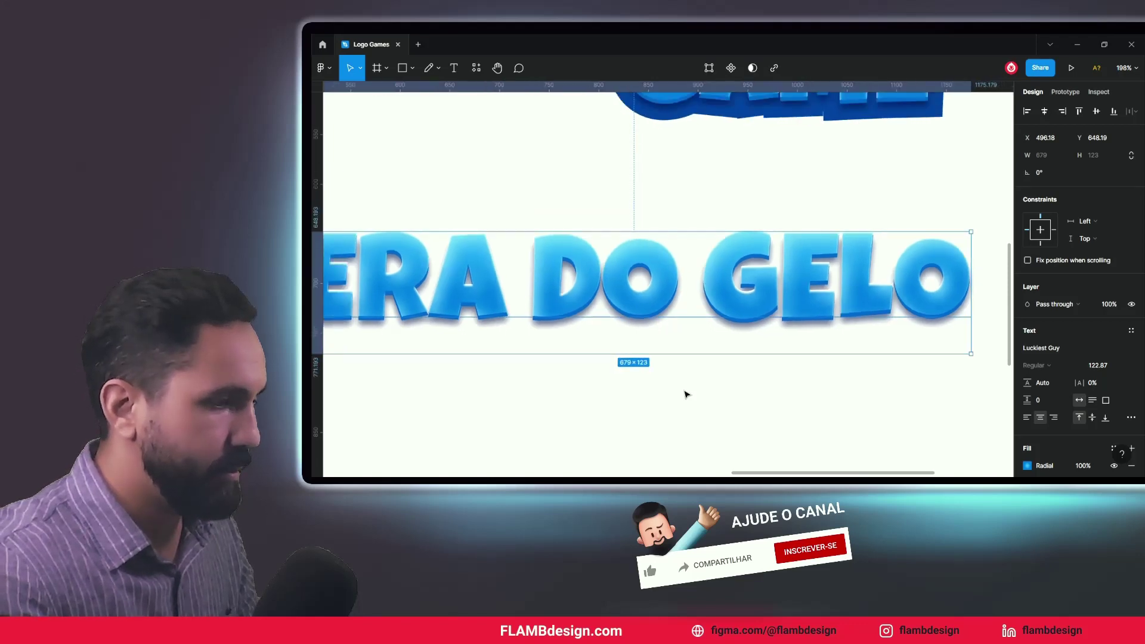
- Flatten the ERA DO GELO text into a single vector shape
{"action": "right_click", "coordinate": [785, 298]}
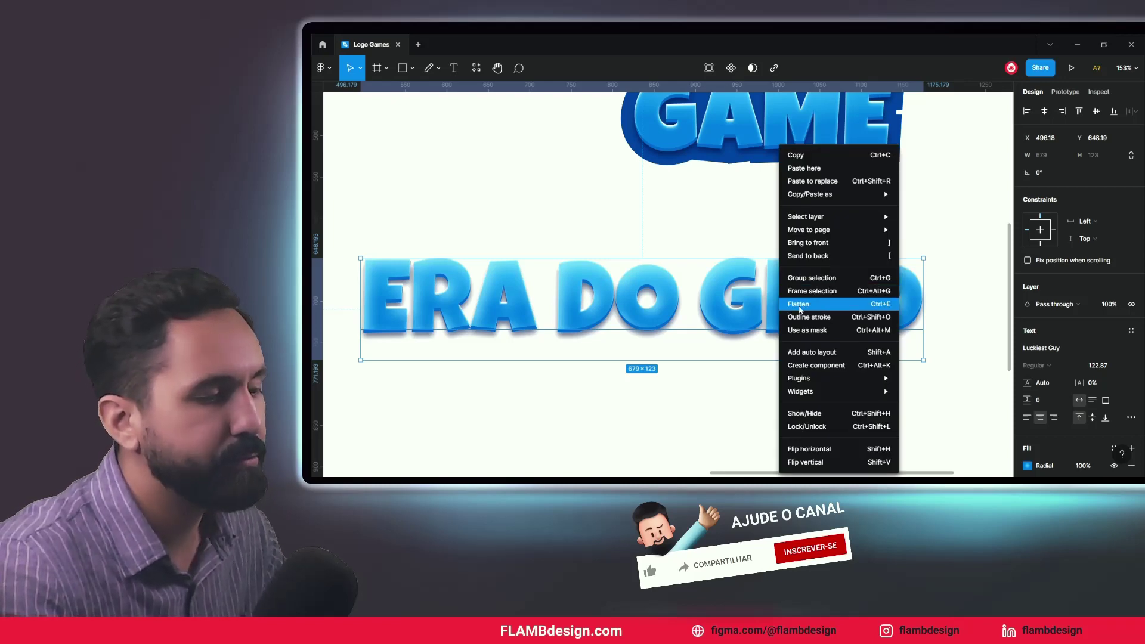
{"action": "left_click", "coordinate": [800, 304]}
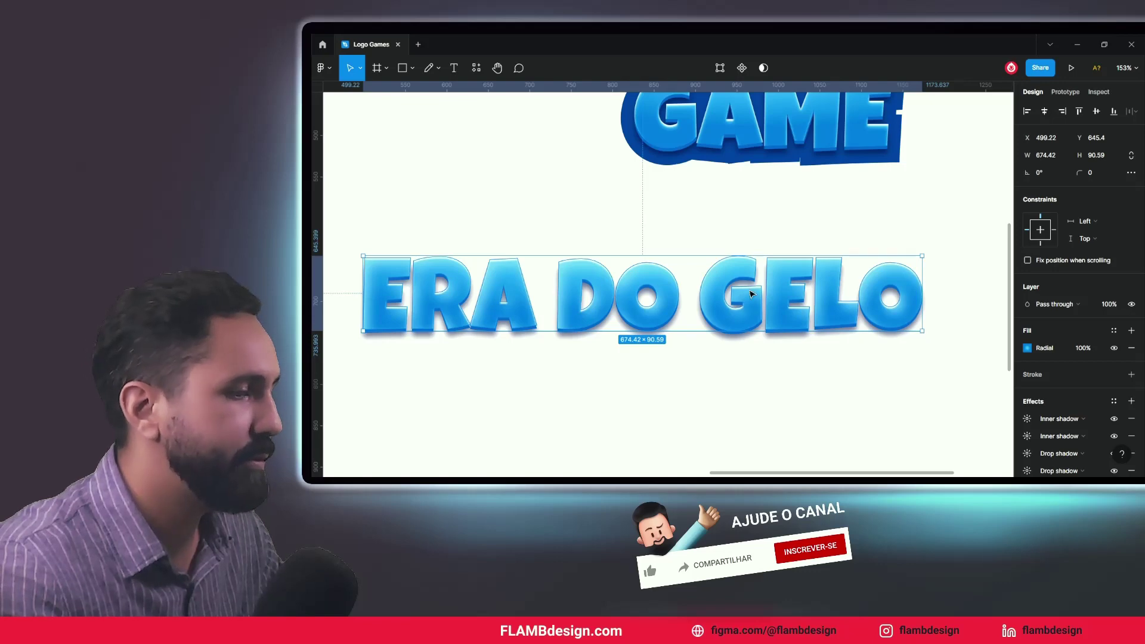
{"action": "left_click", "coordinate": [750, 358]}
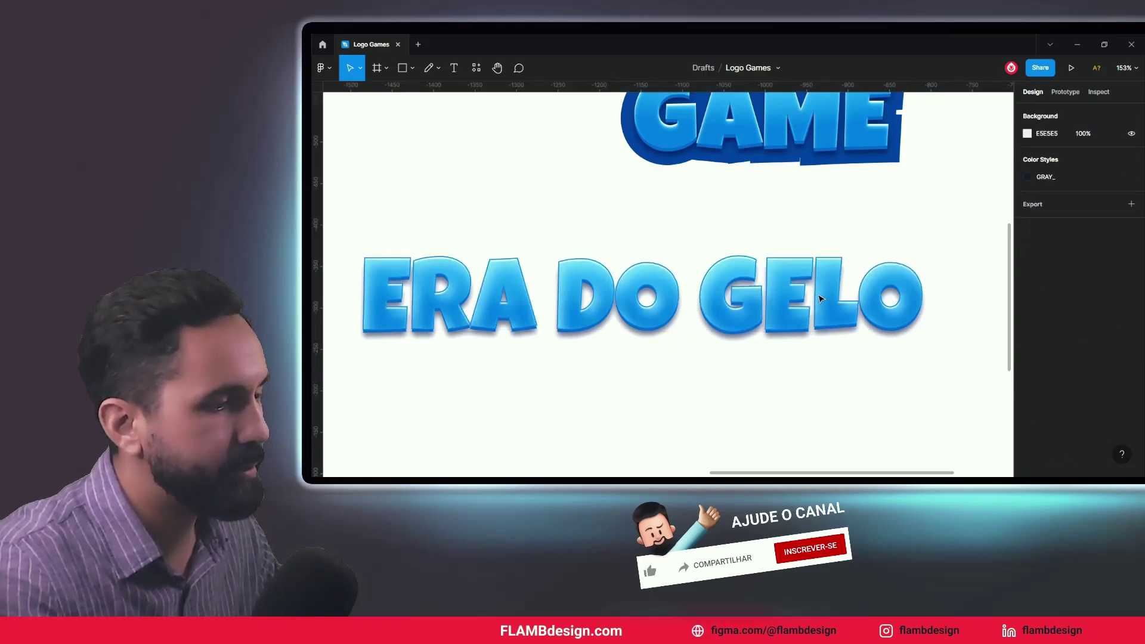
{"action": "left_click", "coordinate": [869, 283]}
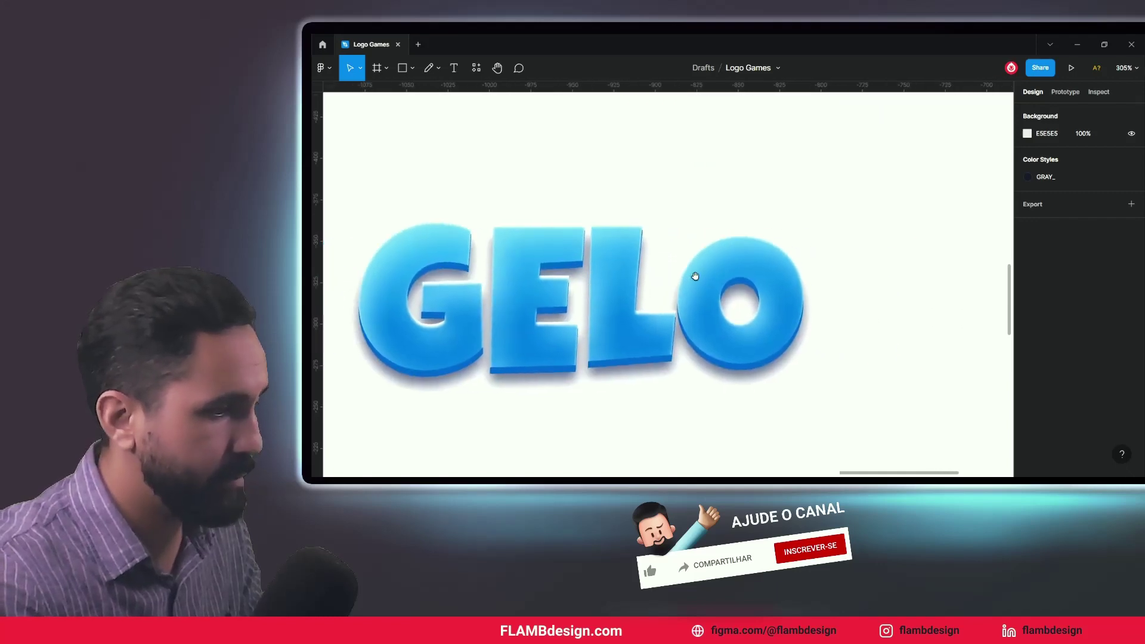
- Lift the final O of GELO above the other letters
{"action": "left_click", "coordinate": [754, 261]}
{"action": "double_click", "coordinate": [755, 263]}
{"action": "left_click_drag", "start_coordinate": [840, 203], "coordinate": [680, 395]}
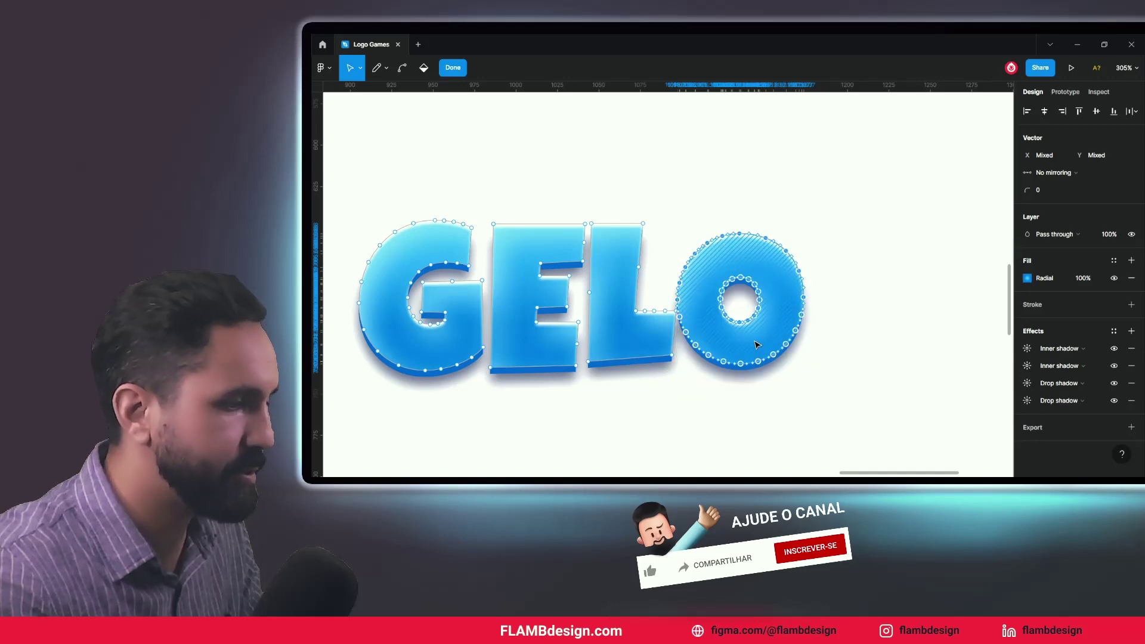
{"action": "mouse_move", "coordinate": [761, 348]}
{"action": "left_mouse_down"}
{"action": "mouse_move", "coordinate": [767, 306]}
{"action": "mouse_move", "coordinate": [753, 295]}
{"action": "left_mouse_up"}
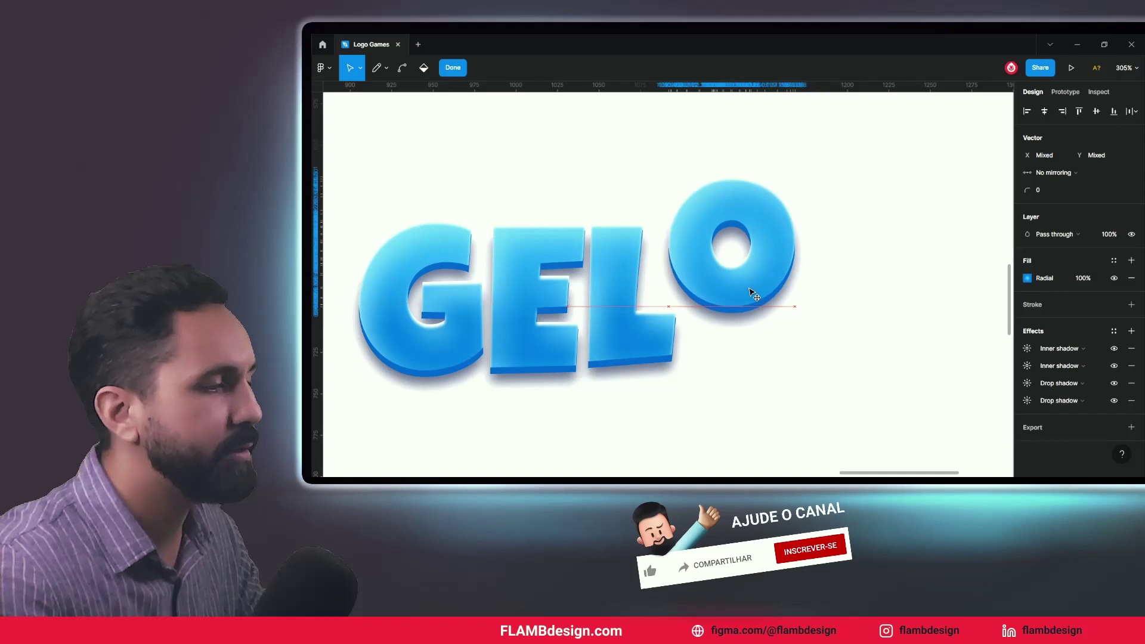
- Raise the G of GELO by about 35 px
{"action": "left_click_drag", "start_coordinate": [636, 413], "coordinate": [879, 359]}
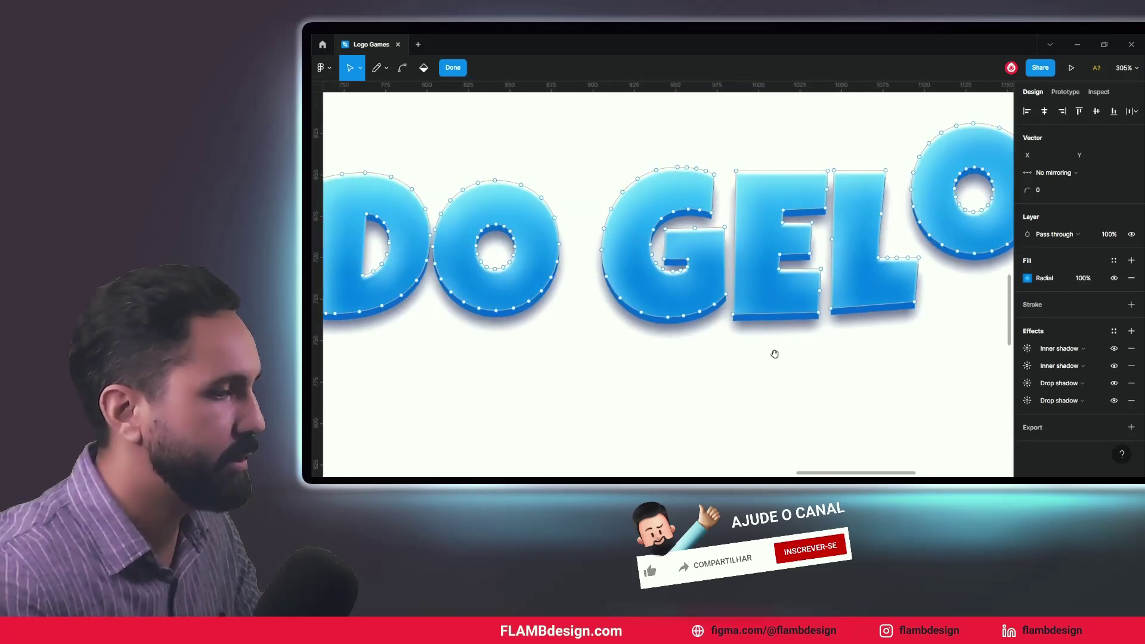
{"action": "left_click_drag", "start_coordinate": [579, 133], "coordinate": [731, 356]}
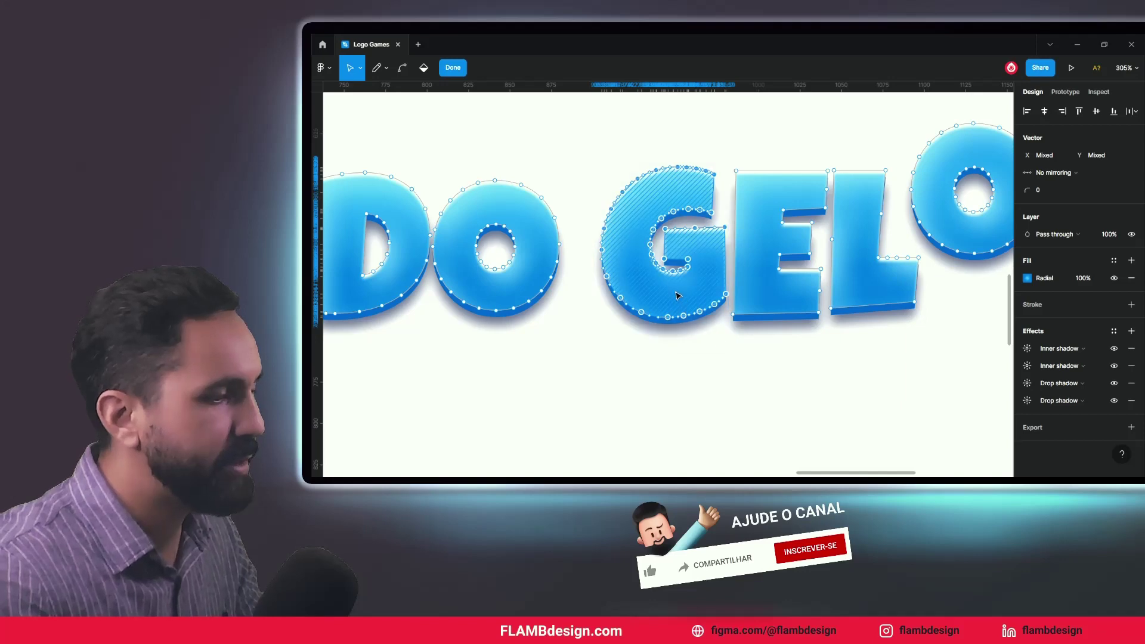
{"action": "left_click_drag", "start_coordinate": [675, 293], "coordinate": [680, 271]}
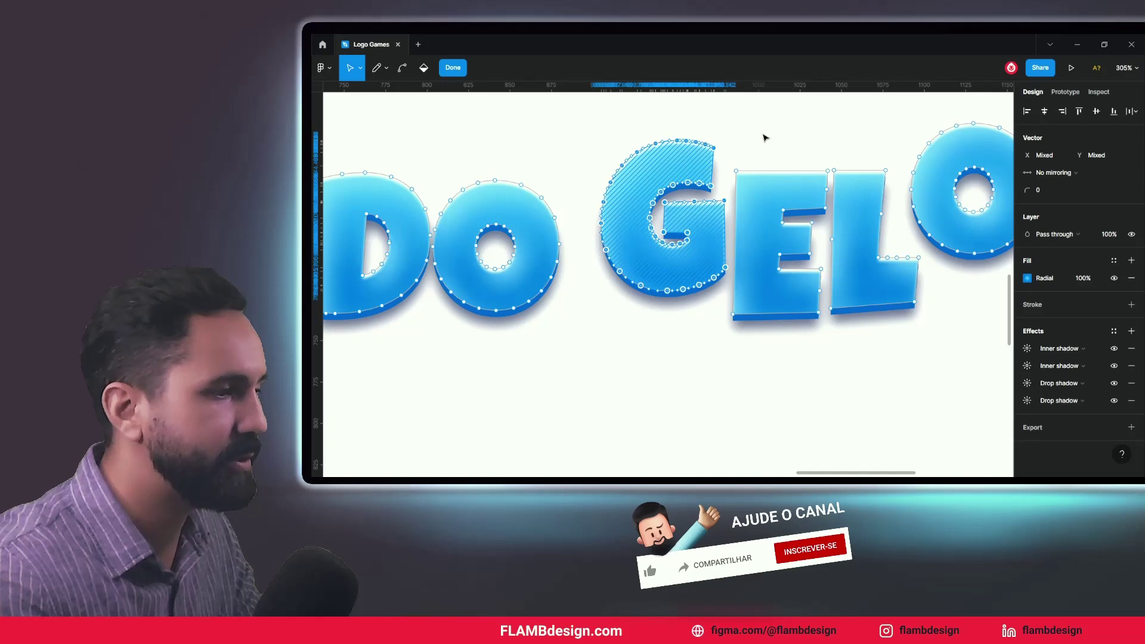
{"action": "left_click", "coordinate": [724, 372]}
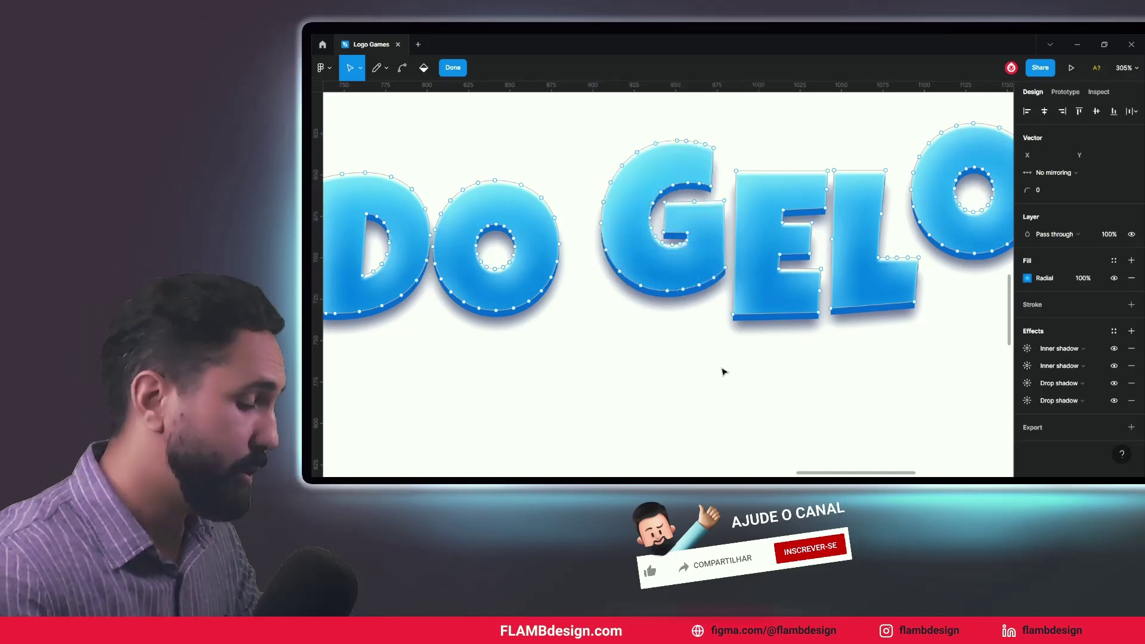
{"action": "scroll", "coordinate": [722, 373], "scroll_direction": "down", "scroll_amount": 5}
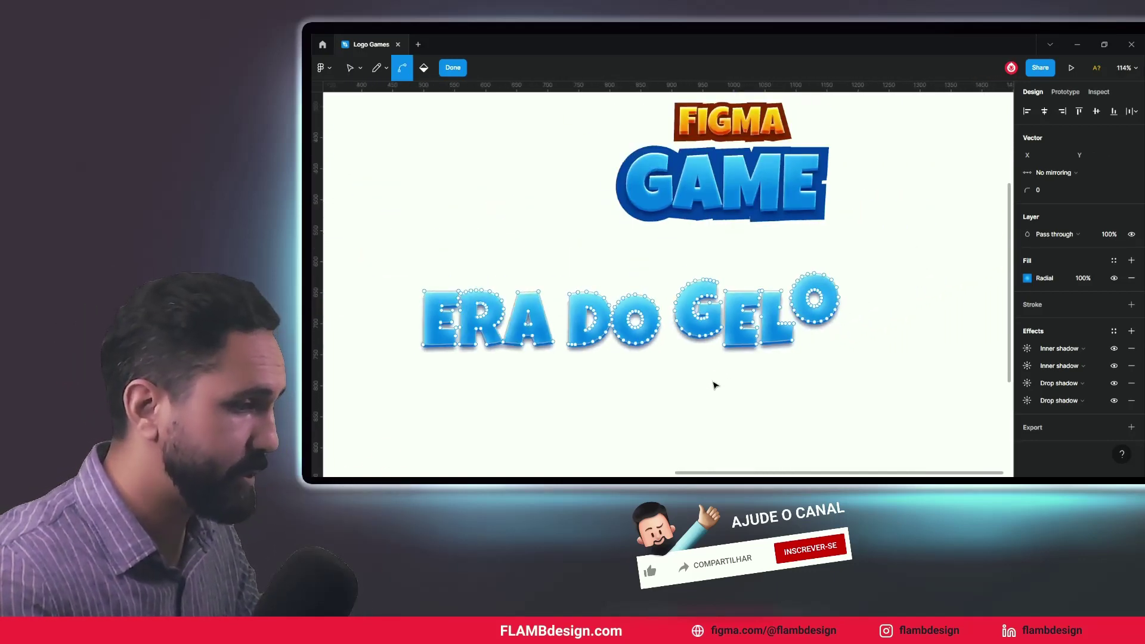
- Exit point editing on the staggered ERA DO GELO lettering
{"action": "key", "text": "Escape"}
{"action": "key", "text": "Escape"}
{"action": "key", "text": "Escape"}
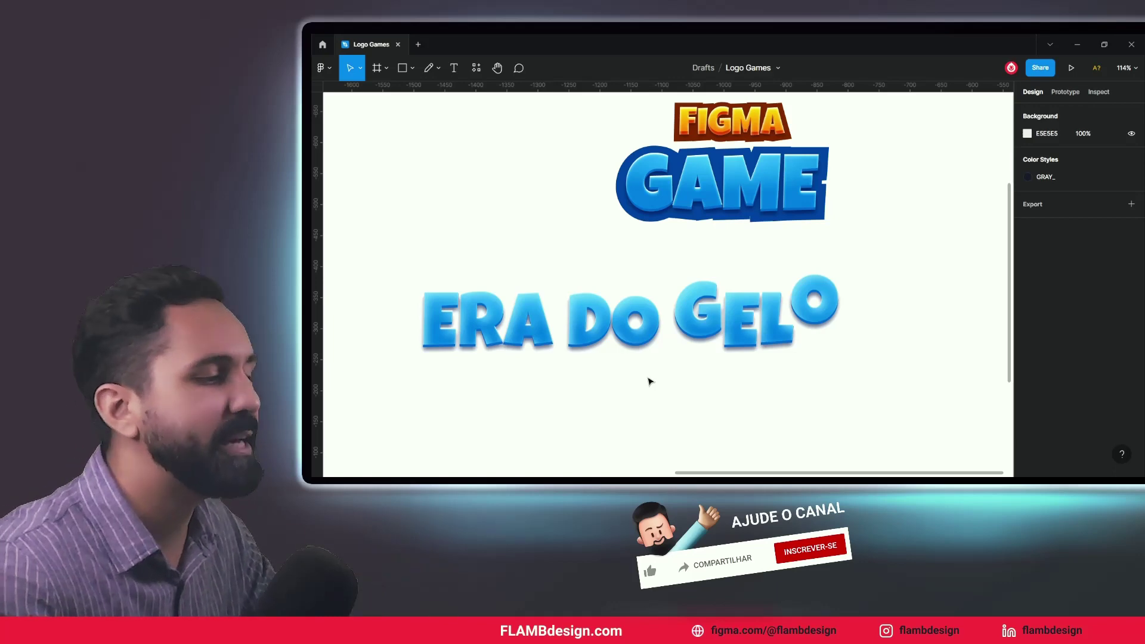